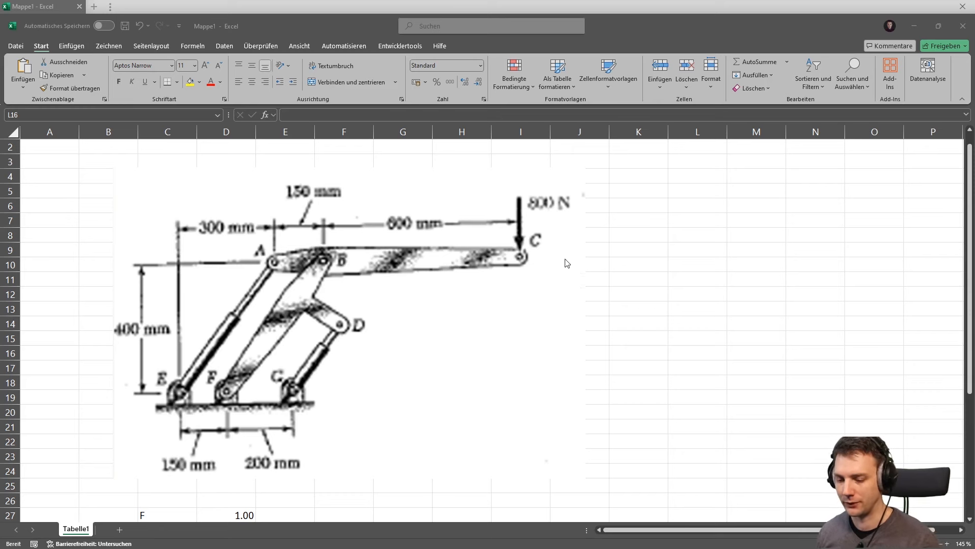
# Create a new empty model and import 'Robotic Arm with 2 Hydraulic Cylinders v2.igs' into it
pyautogui.hotkey('alt', 'Tab')
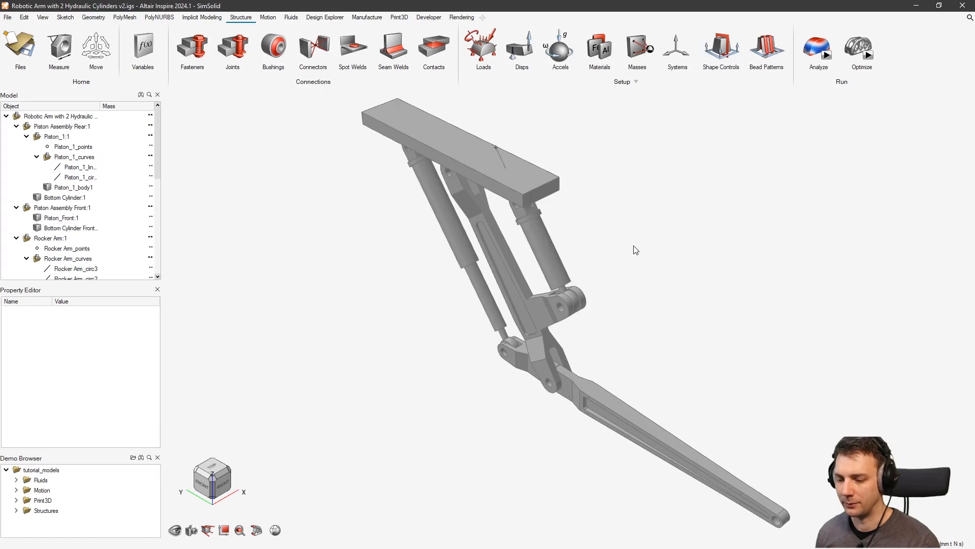
pyautogui.click(10, 38)
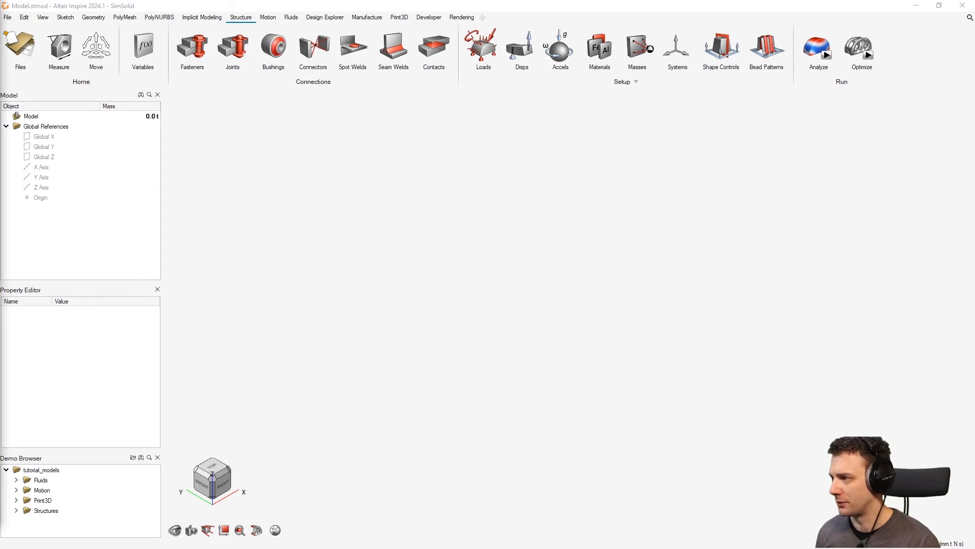
pyautogui.moveTo(1, 175); pyautogui.dragTo(641, 215)
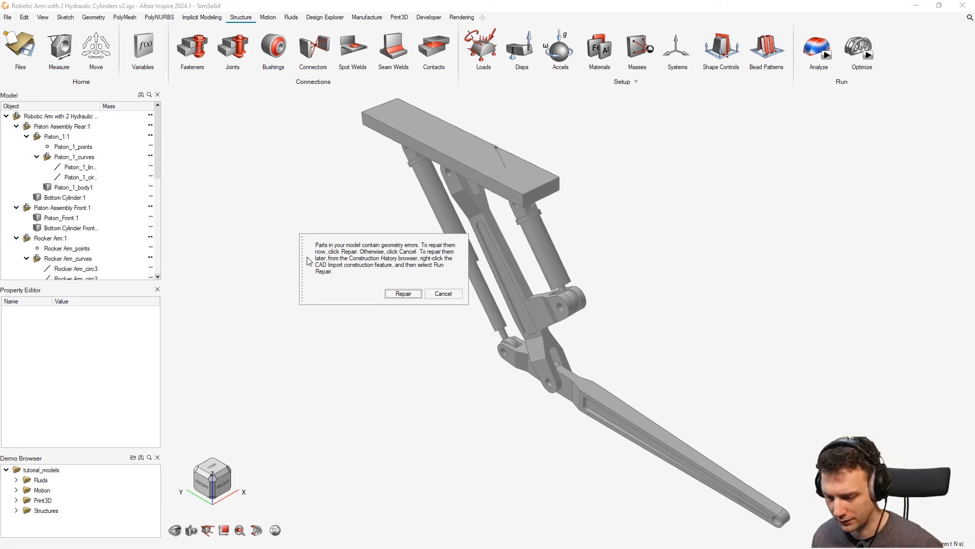
# Accept the default Repair parts settings to fix the imported arm's geometry errors
pyautogui.click(404, 295)
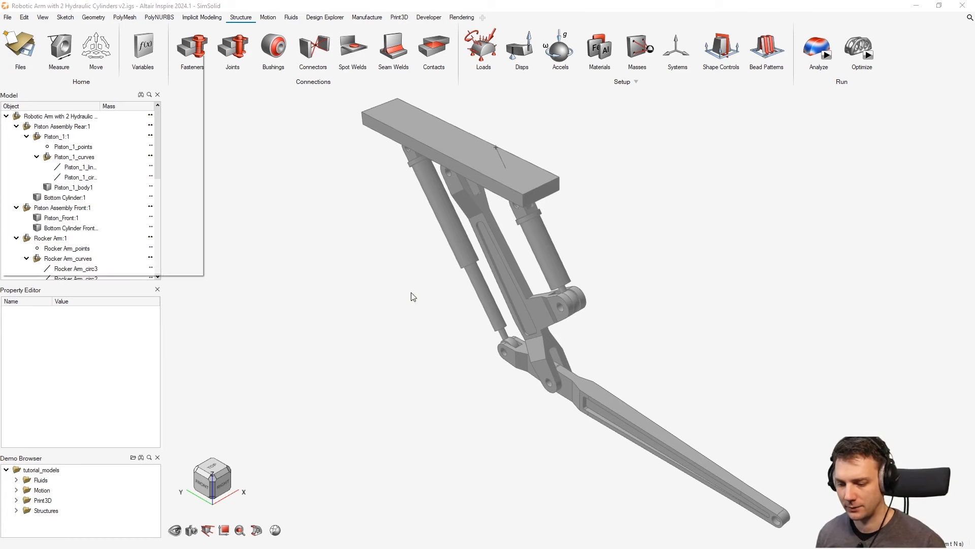
pyautogui.moveTo(77, 61); pyautogui.dragTo(252, 95)
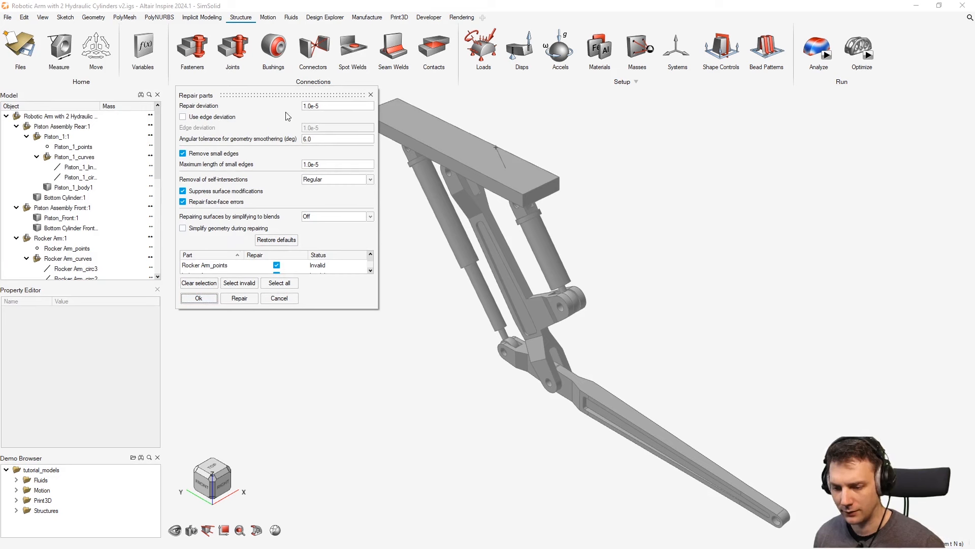
pyautogui.moveTo(226, 96); pyautogui.dragTo(249, 106)
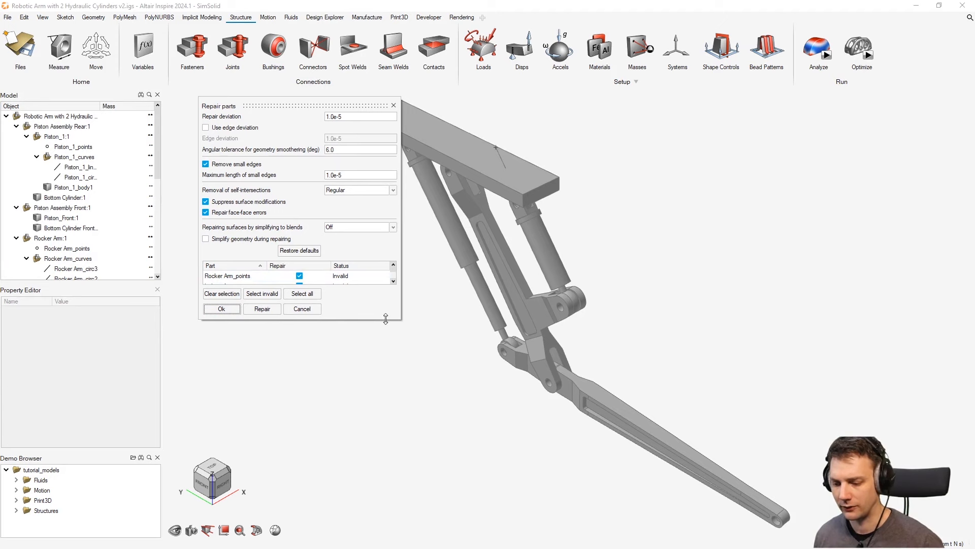
pyautogui.moveTo(389, 319); pyautogui.dragTo(238, 352)
pyautogui.click(222, 342)
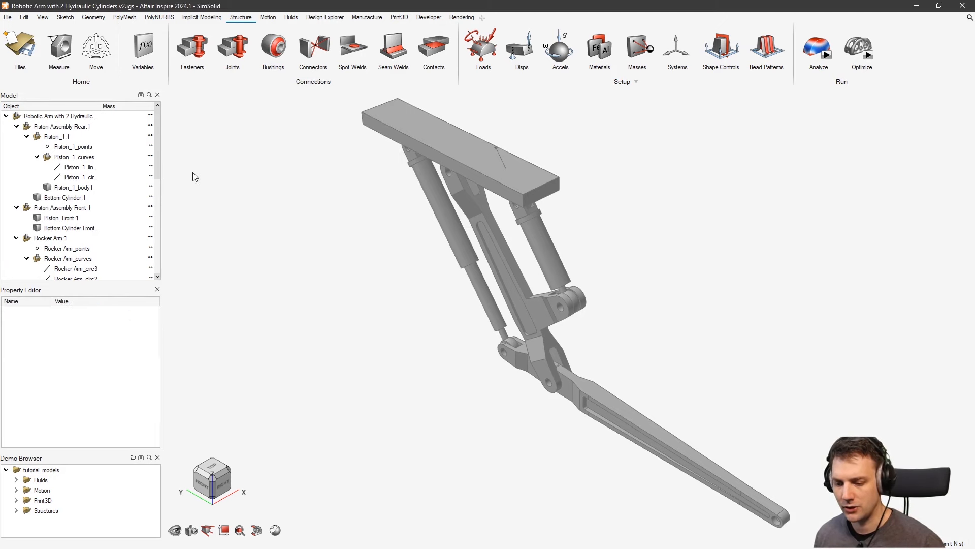
pyautogui.moveTo(518, 335); pyautogui.dragTo(526, 243, button='middle')
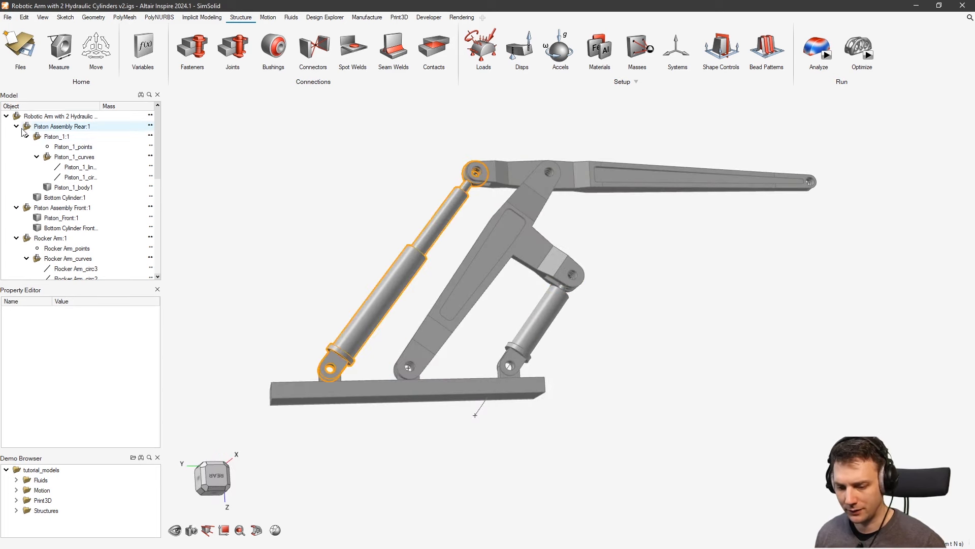
pyautogui.click(62, 147)
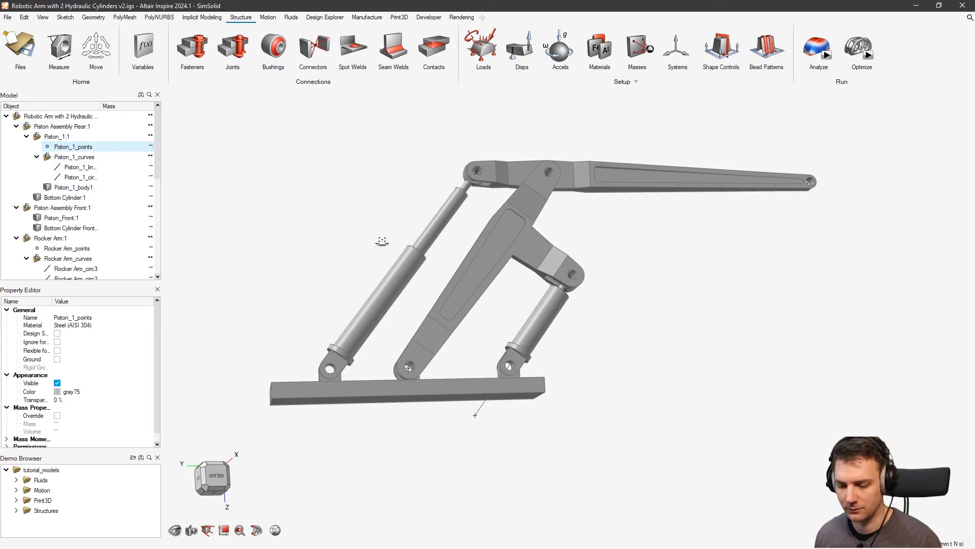
pyautogui.moveTo(382, 242); pyautogui.dragTo(501, 227, button='middle')
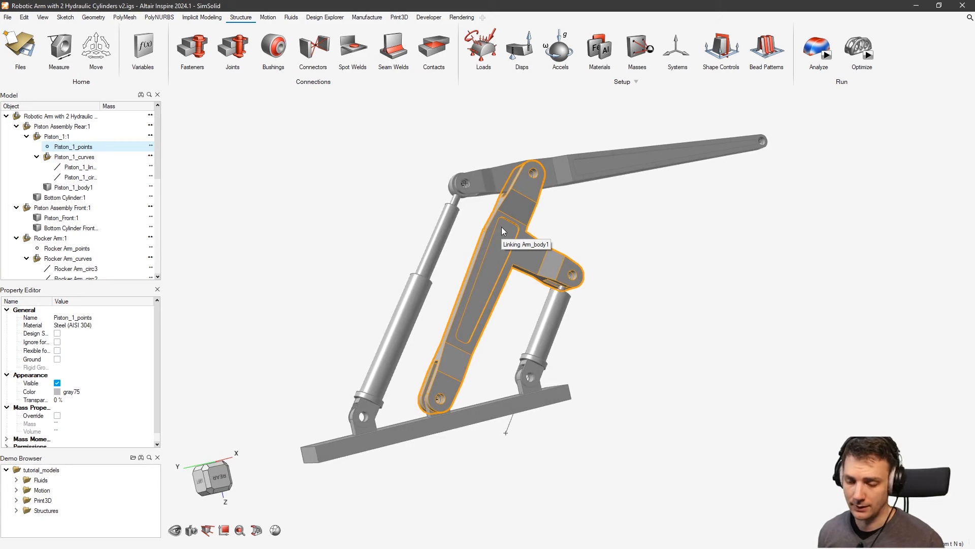
pyautogui.moveTo(502, 227); pyautogui.dragTo(495, 255, button='middle')
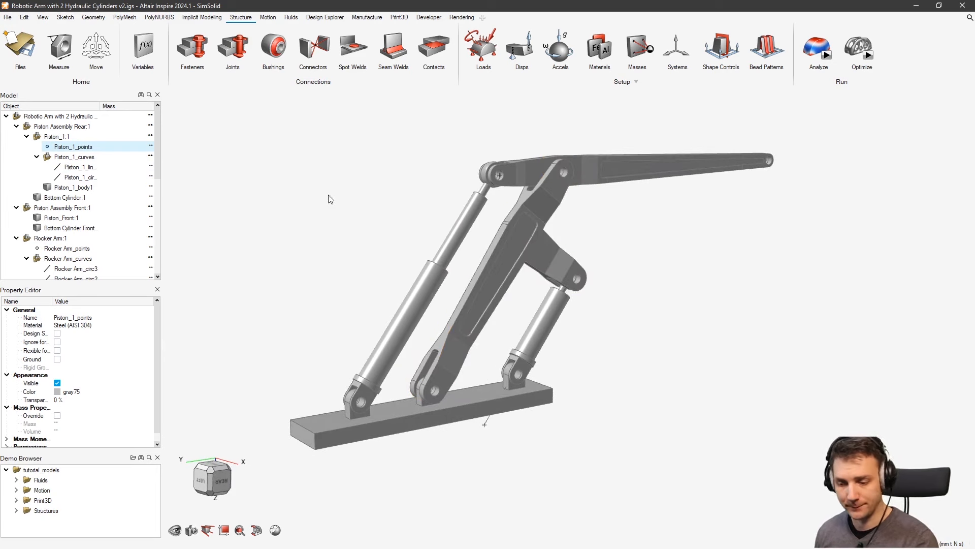
pyautogui.click(116, 165)
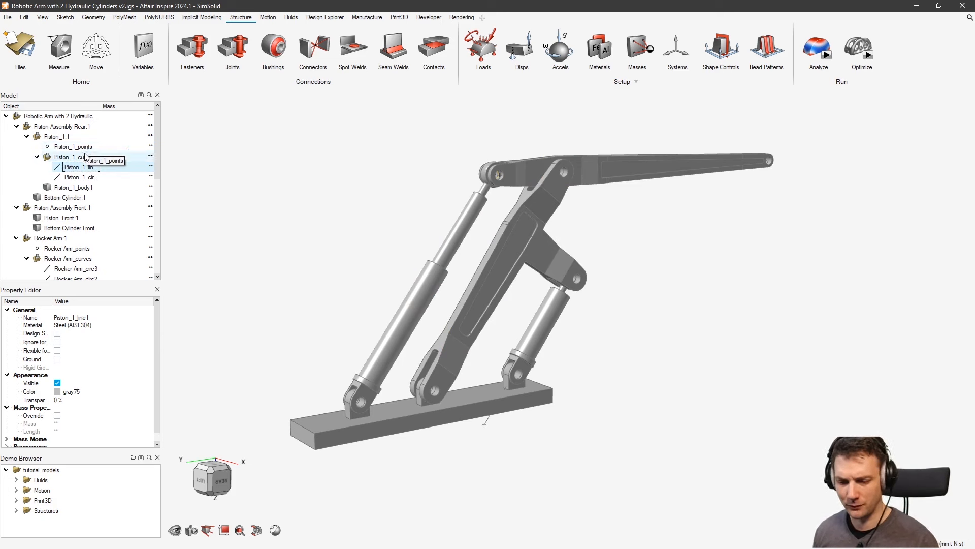
pyautogui.click(90, 147)
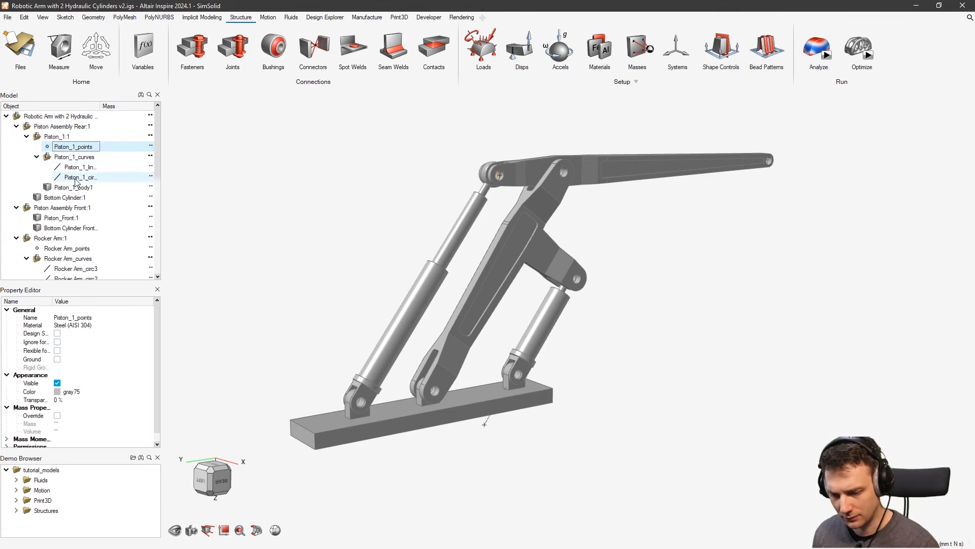
pyautogui.moveTo(502, 230); pyautogui.dragTo(505, 209, button='middle')
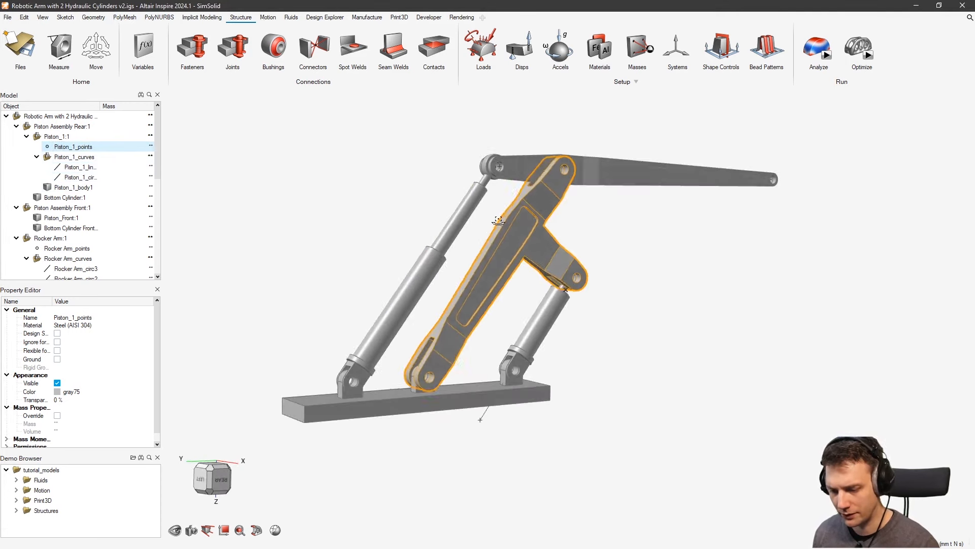
# Delete the piston's construction points, line and circle from the Model tree
pyautogui.press('Delete')
pyautogui.click(76, 158)
pyautogui.press('Delete')
pyautogui.click(78, 159)
pyautogui.press('Delete')
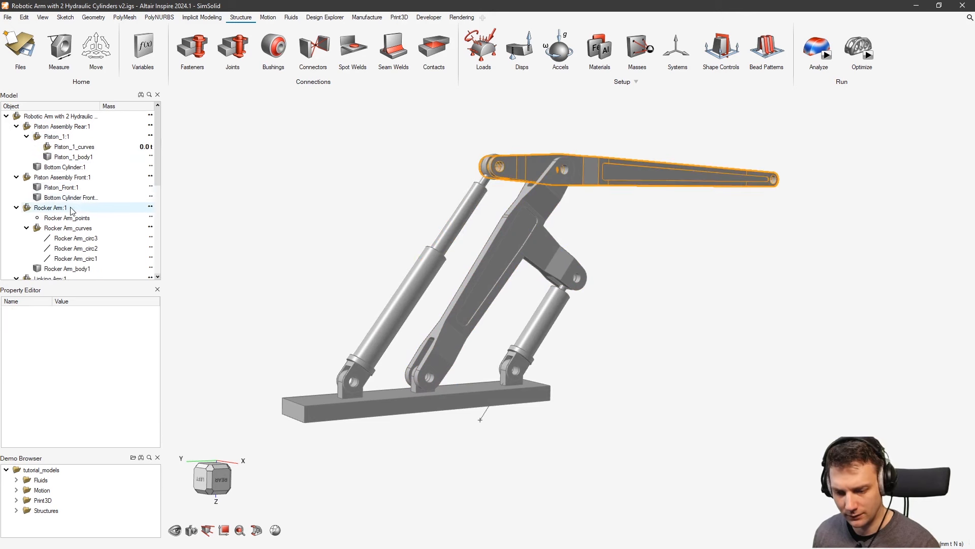
# Delete the rocker arm's construction points and circles circ1 through circ3
pyautogui.click(71, 217)
pyautogui.press('Delete')
pyautogui.click(74, 228)
pyautogui.press('Delete')
pyautogui.click(74, 230)
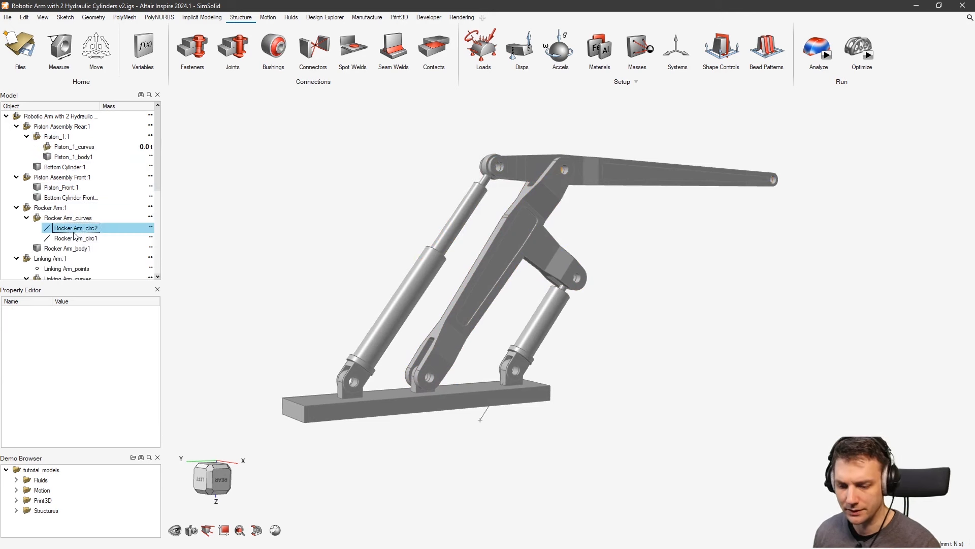
pyautogui.press('Delete')
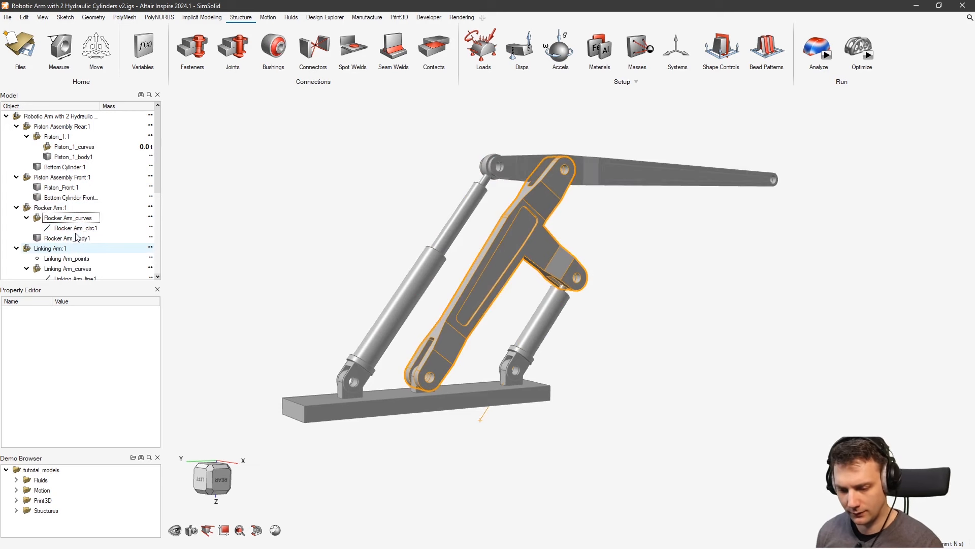
pyautogui.click(74, 228)
pyautogui.press('Delete')
# Delete the linking arm's construction curves, its emptied curves folder, and Linking Arm_points
pyautogui.scroll(-2, 75, 223)
pyautogui.click(76, 207)
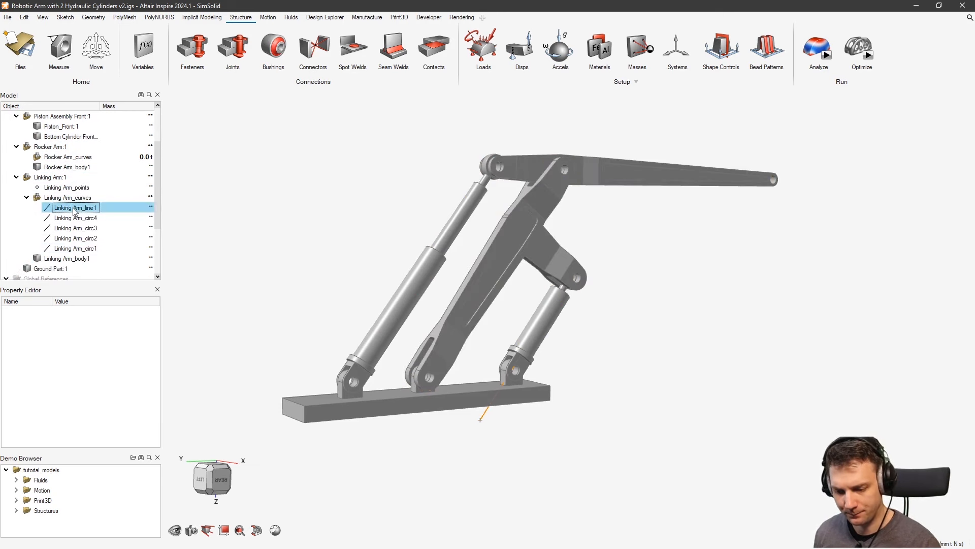
pyautogui.keyDown('shift'); pyautogui.click(77, 248); pyautogui.keyUp('shift')
pyautogui.press('Delete')
pyautogui.click(63, 198)
pyautogui.press('Delete')
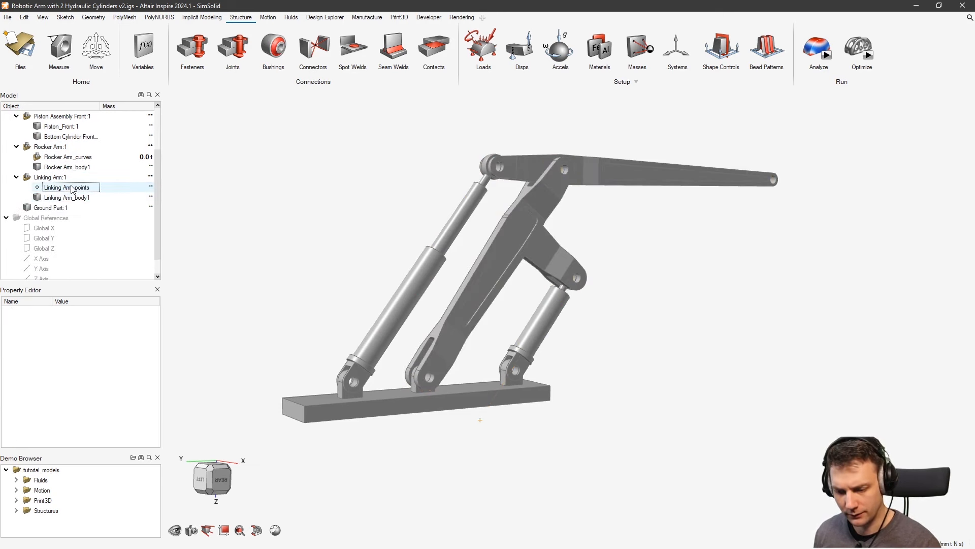
pyautogui.click(73, 188)
pyautogui.press('Delete')
# Orbit around the cleaned-up arm to check it, then open the application Preferences
pyautogui.moveTo(489, 267); pyautogui.dragTo(666, 260, button='right')
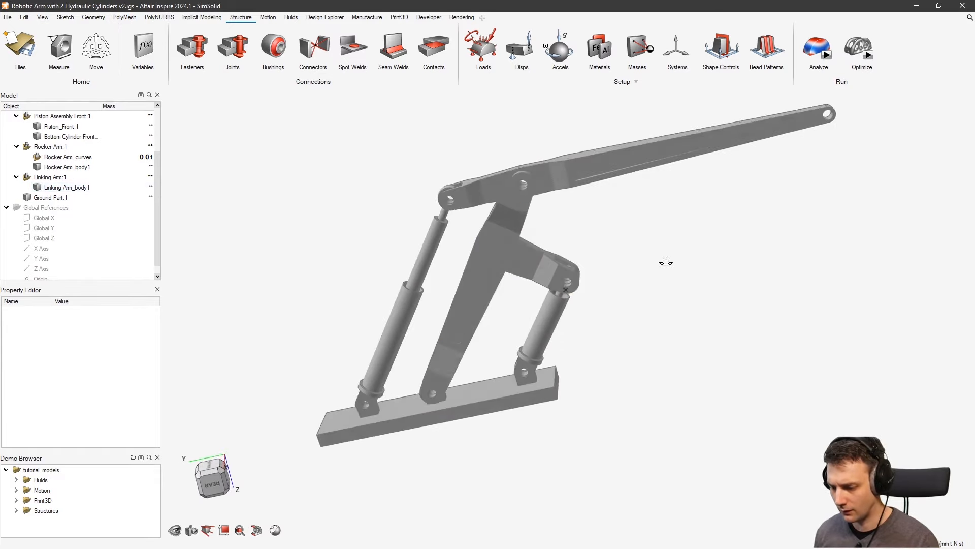
pyautogui.moveTo(666, 261); pyautogui.dragTo(620, 248, button='middle')
pyautogui.scroll(5, 779, 197)
pyautogui.moveTo(526, 272); pyautogui.dragTo(418, 288, button='middle')
pyautogui.scroll(-3, 418, 288)
pyautogui.moveTo(284, 292); pyautogui.dragTo(545, 338, button='right')
pyautogui.moveTo(547, 338); pyautogui.dragTo(598, 342, button='middle')
pyautogui.scroll(-3, 538, 312)
pyautogui.moveTo(502, 281); pyautogui.dragTo(660, 322, button='right')
pyautogui.moveTo(660, 322); pyautogui.dragTo(692, 352, button='middle')
pyautogui.moveTo(744, 272); pyautogui.dragTo(501, 310, button='right')
pyautogui.moveTo(500, 310); pyautogui.dragTo(424, 327, button='middle')
pyautogui.moveTo(500, 362); pyautogui.dragTo(586, 309, button='middle')
pyautogui.moveTo(579, 300); pyautogui.dragTo(677, 283, button='right')
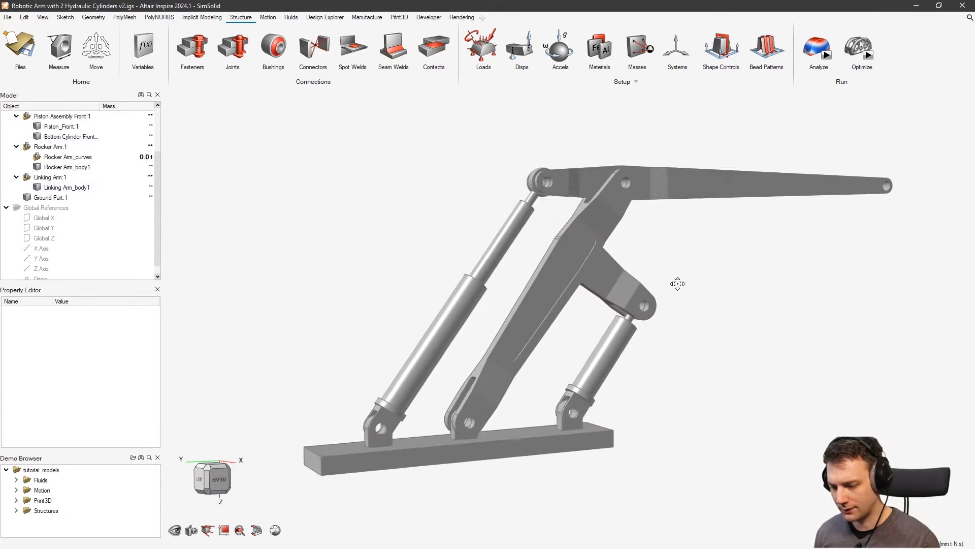
pyautogui.moveTo(678, 283); pyautogui.dragTo(666, 224, button='middle')
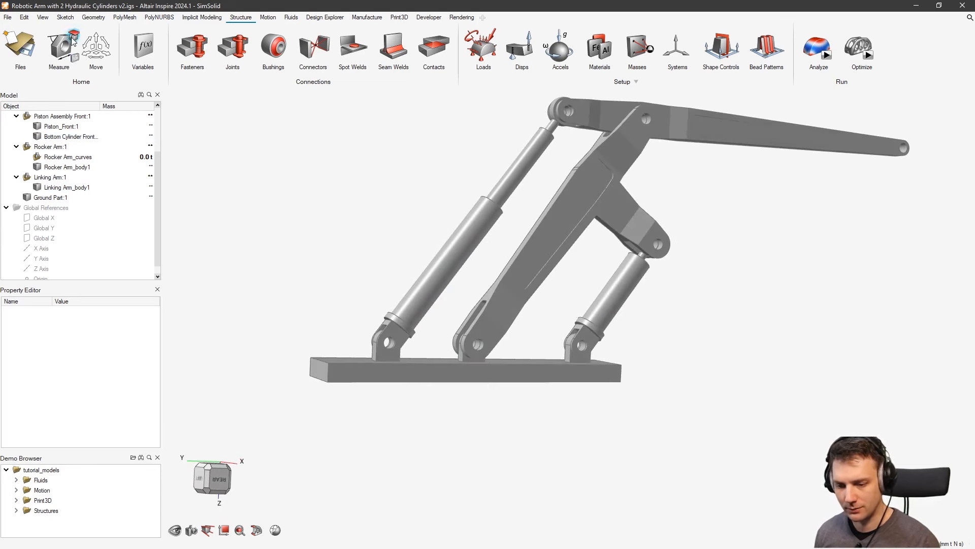
pyautogui.click(7, 17)
pyautogui.click(157, 252)
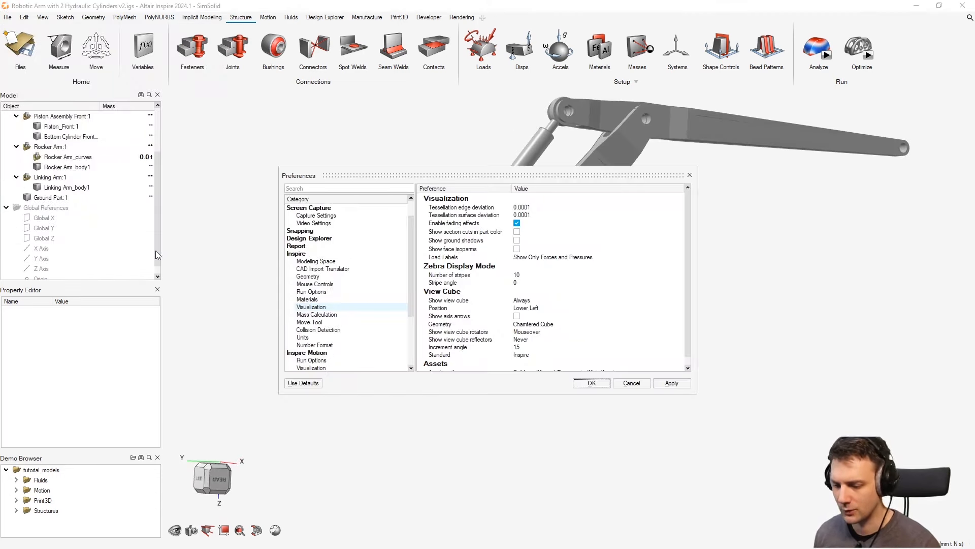
# Apply Show ground shadows to preview them, then untick it and close Preferences with OK
pyautogui.click(518, 242)
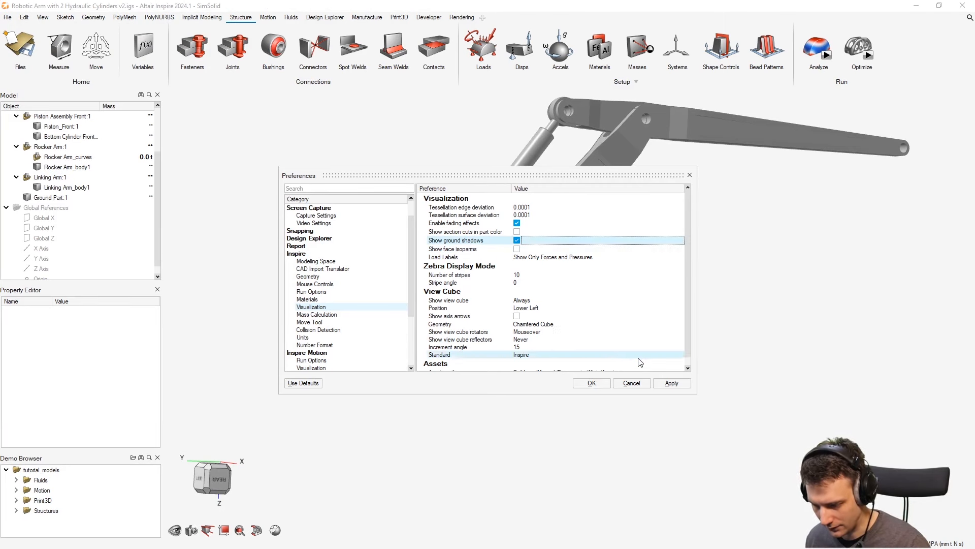
pyautogui.click(671, 383)
pyautogui.moveTo(781, 238); pyautogui.dragTo(774, 259, button='right')
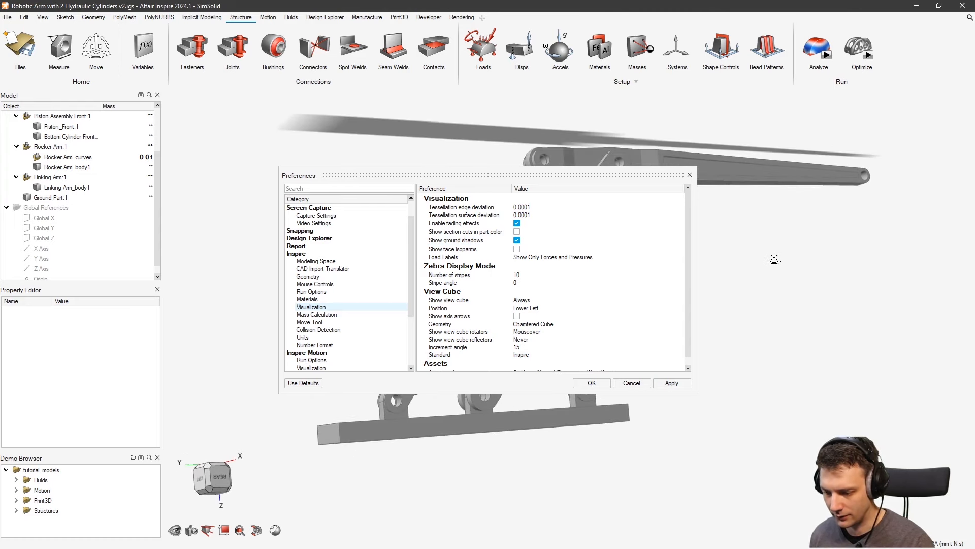
pyautogui.click(516, 241)
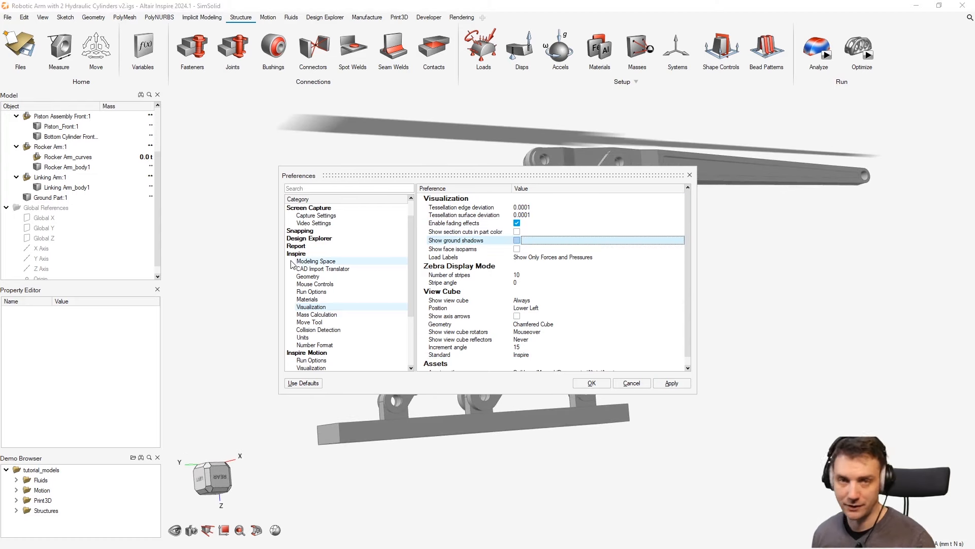
pyautogui.click(587, 383)
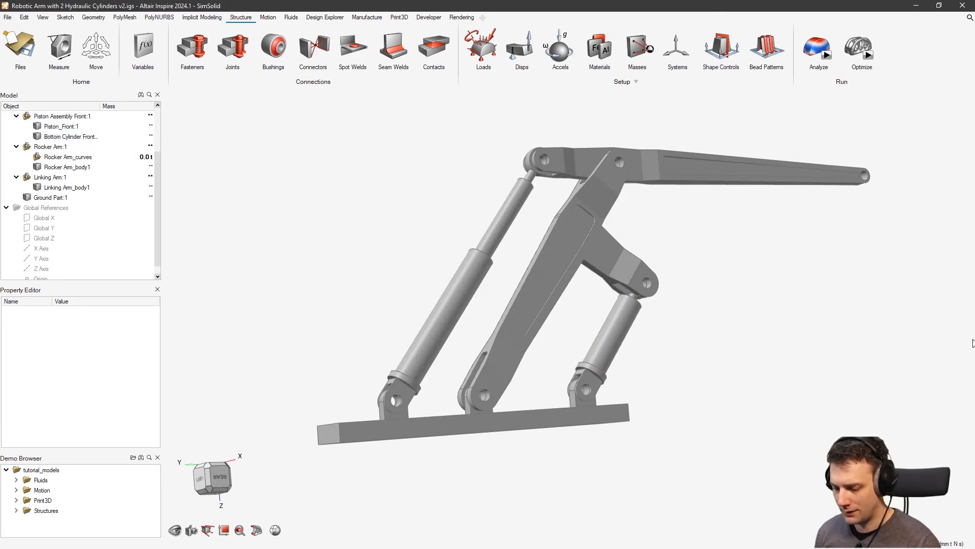
pyautogui.moveTo(631, 207)
pyautogui.mouseDown(button='right')
pyautogui.moveTo(551, 218)
pyautogui.moveTo(562, 264)
pyautogui.moveTo(647, 243)
pyautogui.moveTo(725, 252)
pyautogui.moveTo(716, 273)
pyautogui.moveTo(688, 253)
pyautogui.moveTo(699, 239)
pyautogui.mouseUp(button='right')
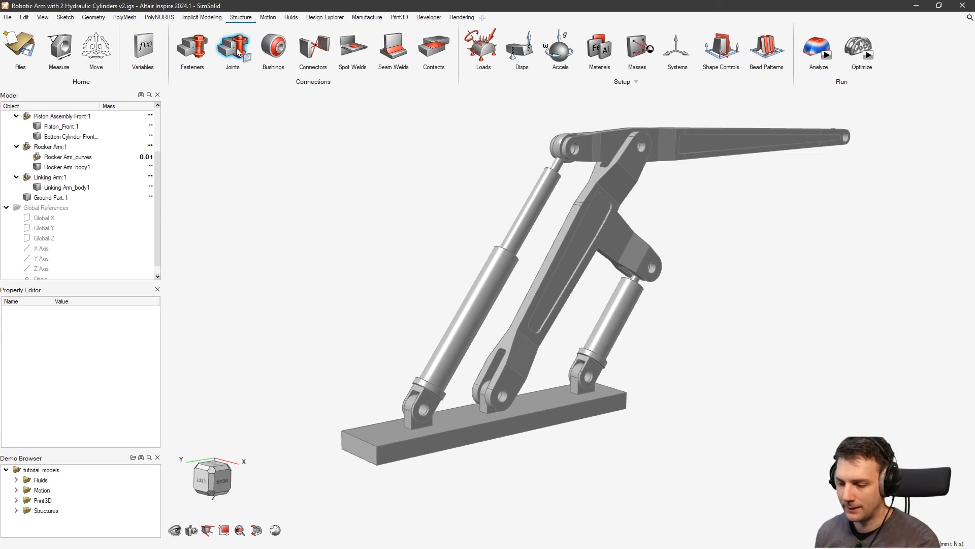
# On the Motion tab, quick-run Analyze Motion with the default 10-second end time
pyautogui.click(269, 17)
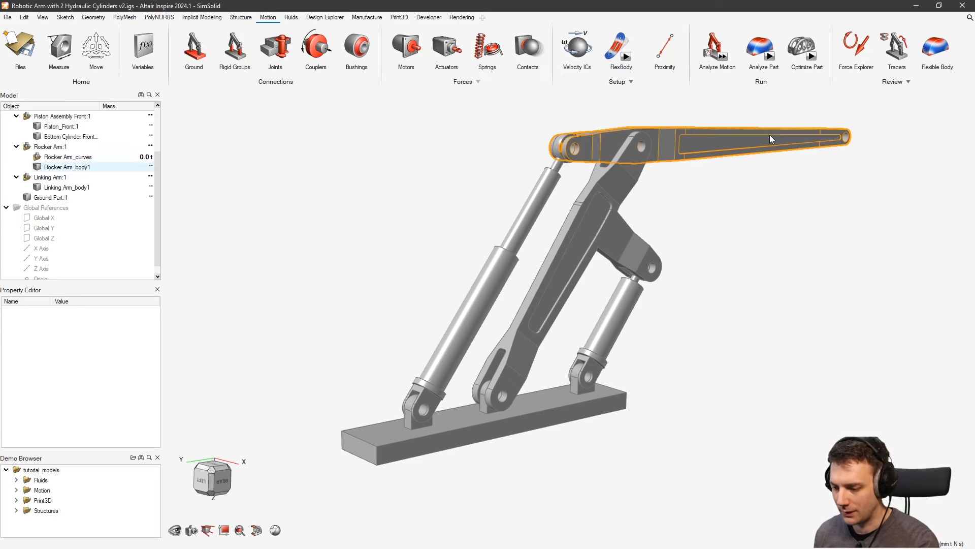
pyautogui.moveTo(768, 137)
pyautogui.mouseDown(button='right')
pyautogui.moveTo(727, 178)
pyautogui.moveTo(712, 270)
pyautogui.moveTo(696, 239)
pyautogui.mouseUp(button='right')
pyautogui.moveTo(696, 238); pyautogui.dragTo(694, 243, button='middle')
pyautogui.moveTo(686, 255); pyautogui.dragTo(711, 248, button='right')
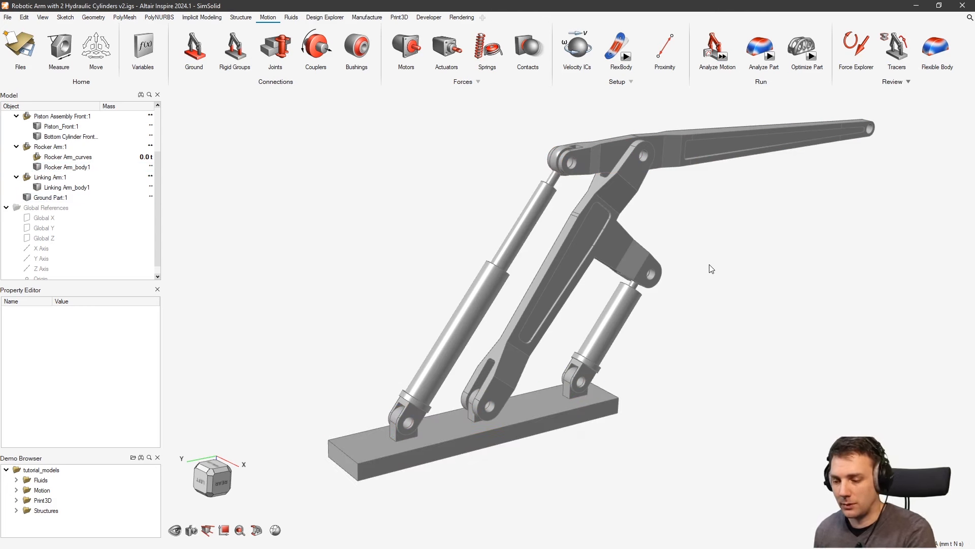
pyautogui.moveTo(774, 242); pyautogui.dragTo(760, 244, button='middle')
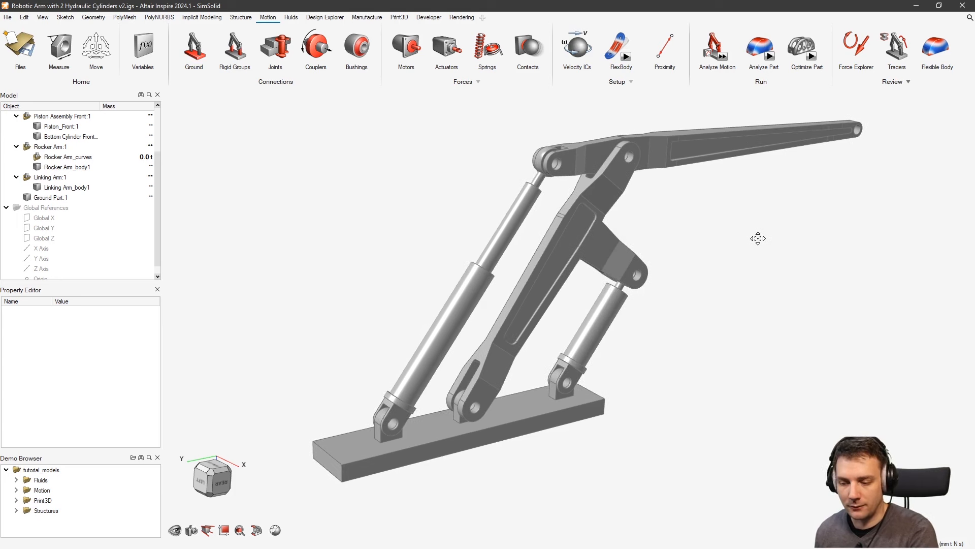
pyautogui.moveTo(763, 249); pyautogui.dragTo(750, 226, button='right')
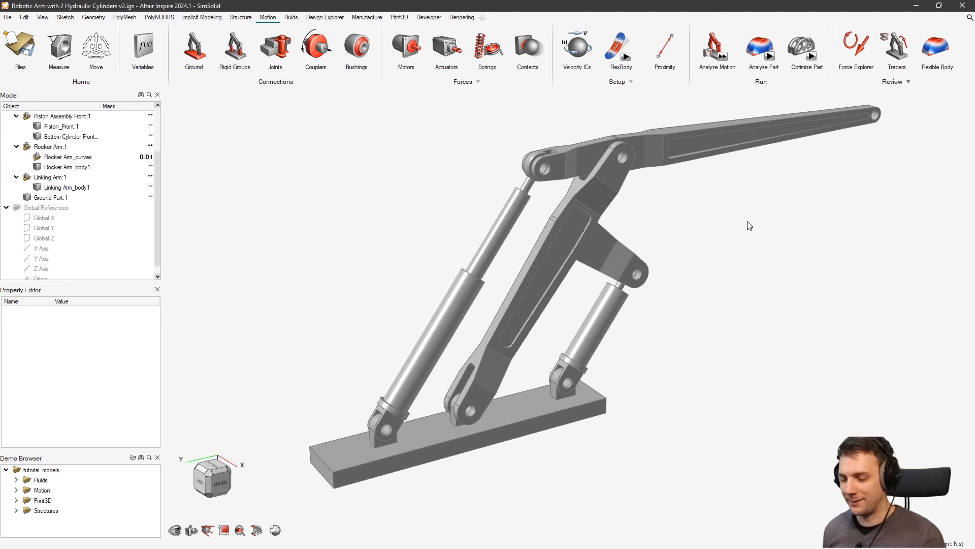
pyautogui.moveTo(722, 56)
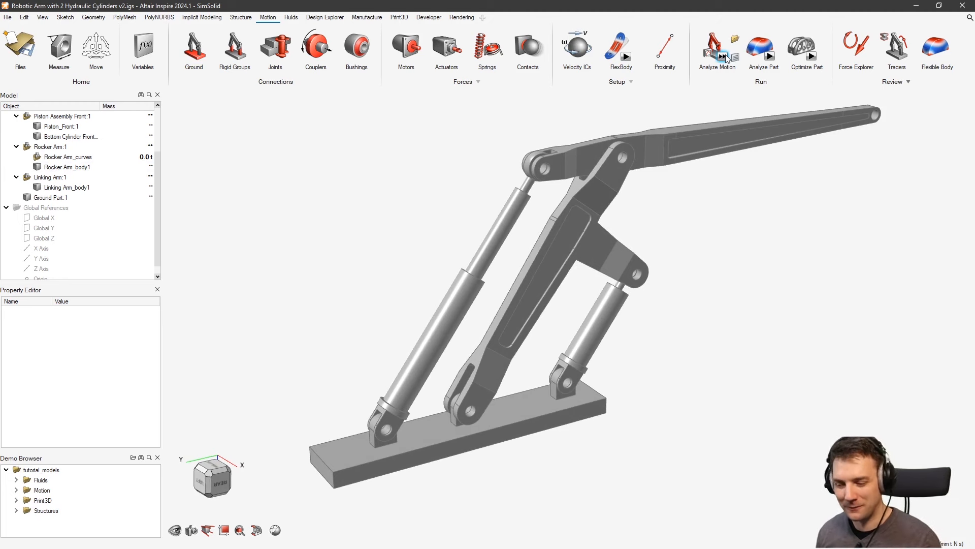
pyautogui.click(722, 56)
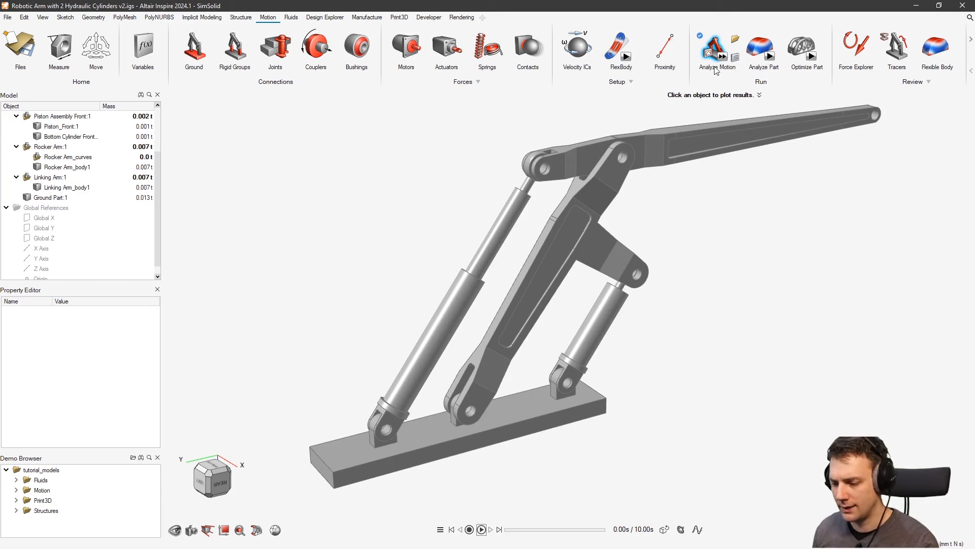
# Change the Analyze Motion end time to 1 s and run the analysis again
pyautogui.click(736, 59)
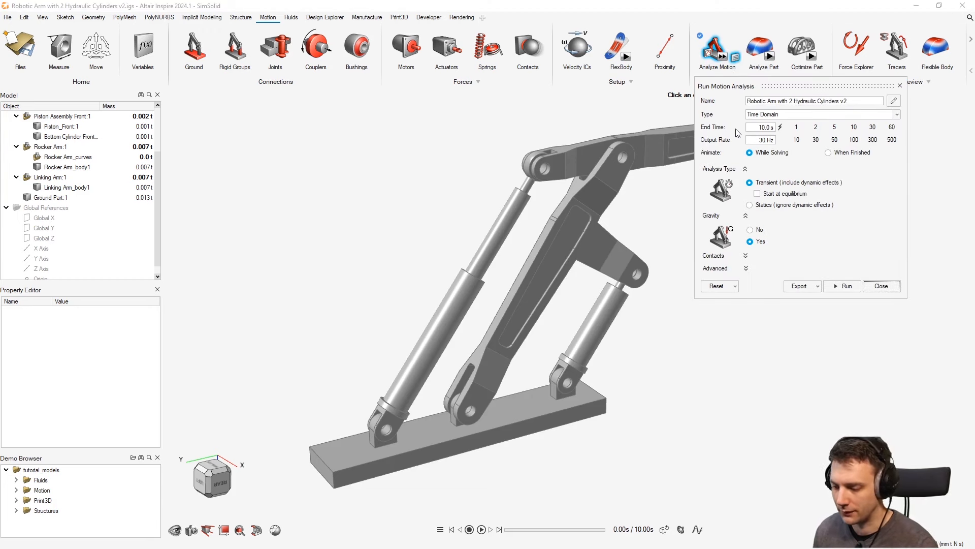
pyautogui.click(796, 127)
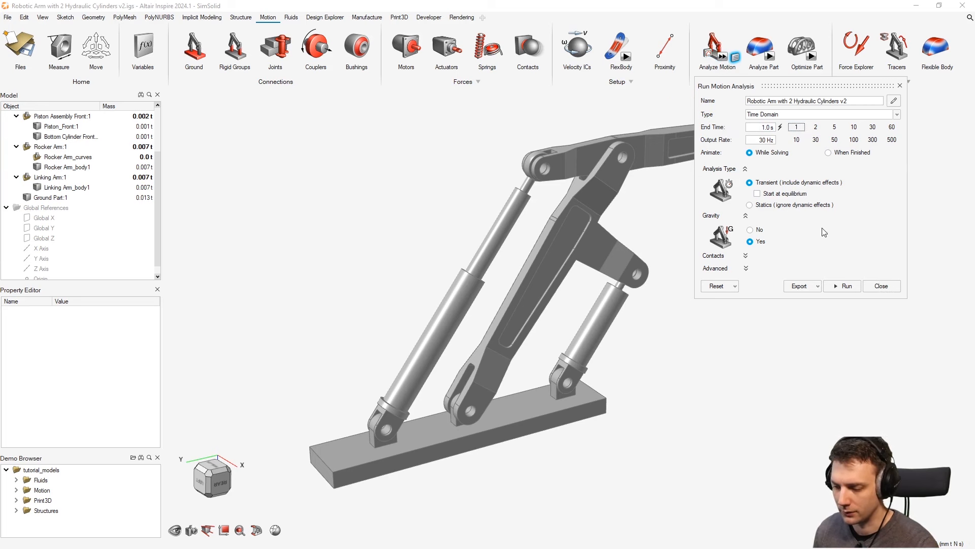
pyautogui.click(845, 286)
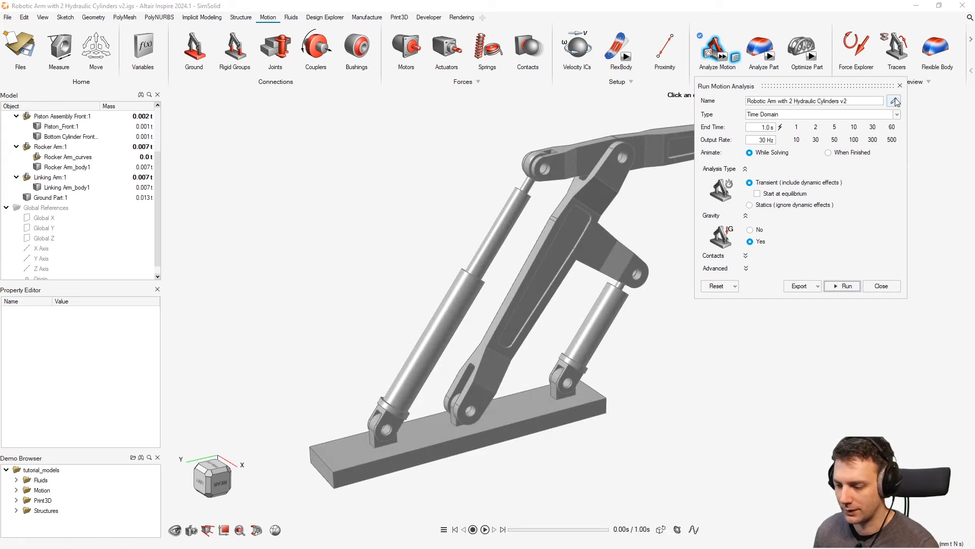
pyautogui.moveTo(743, 222); pyautogui.dragTo(740, 287, button='right')
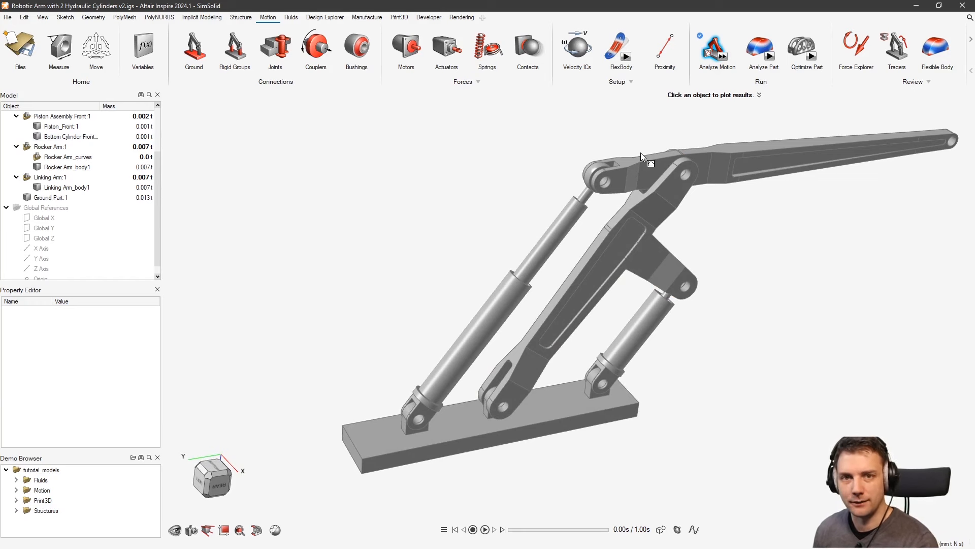
pyautogui.moveTo(676, 178); pyautogui.dragTo(620, 160, button='right')
# Point gravity (9806.65 mm/s²) downward along Z and quick-run the motion analysis again
pyautogui.click(478, 82)
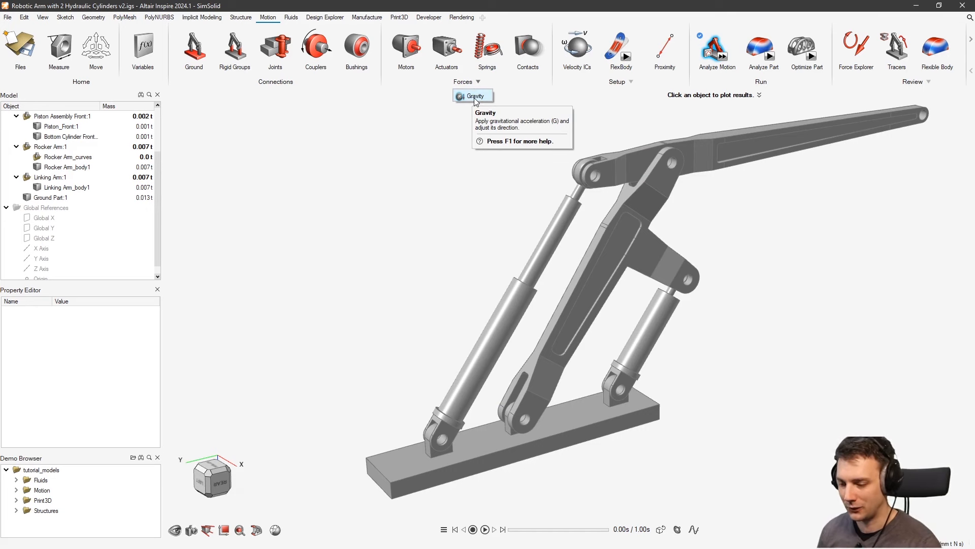
pyautogui.moveTo(208, 497); pyautogui.dragTo(296, 462, button='middle')
pyautogui.moveTo(675, 366); pyautogui.dragTo(715, 259, button='middle')
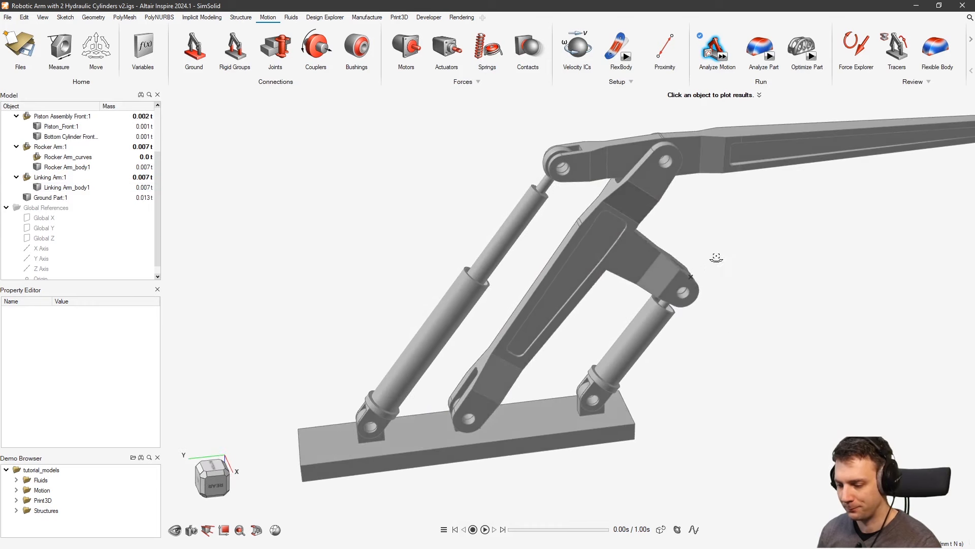
pyautogui.click(477, 82)
pyautogui.click(476, 97)
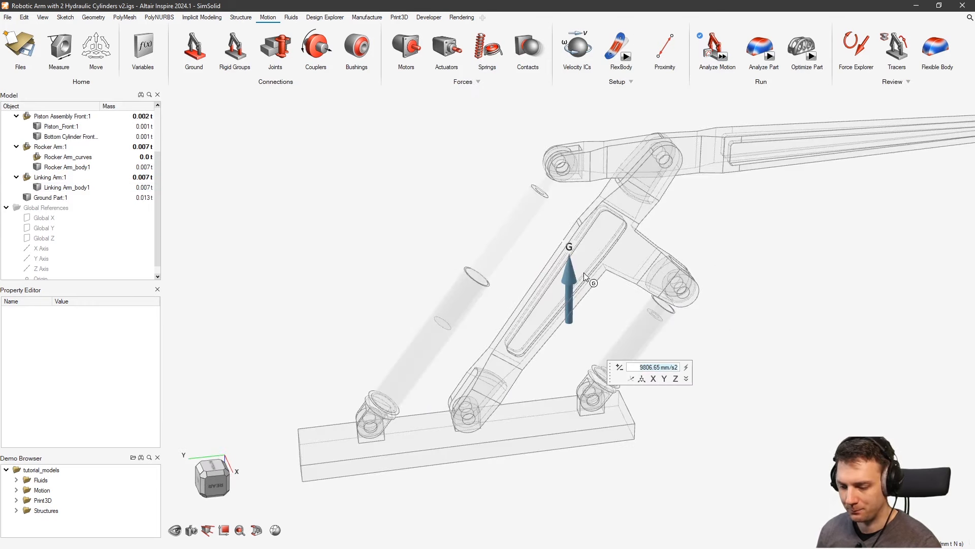
pyautogui.click(676, 379)
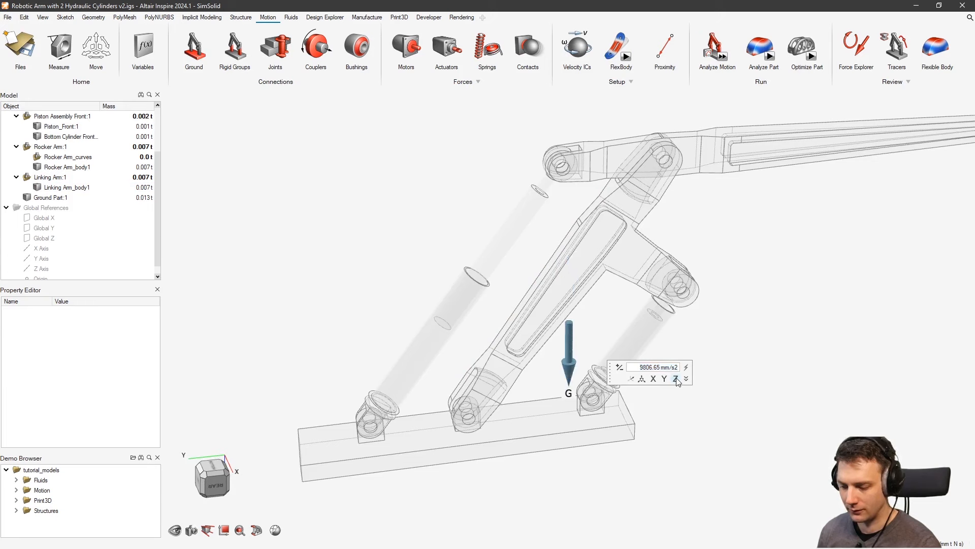
pyautogui.click(676, 379)
pyautogui.click(676, 380)
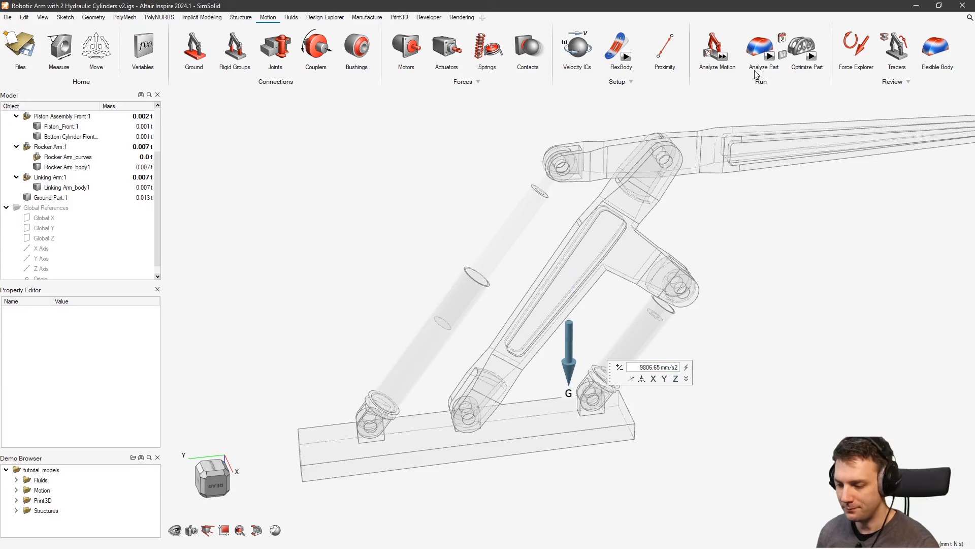
pyautogui.click(723, 58)
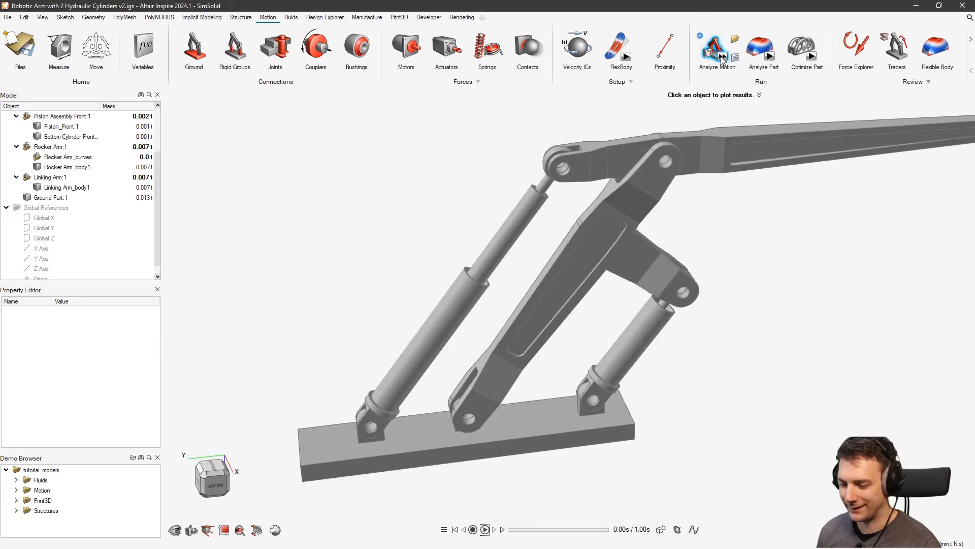
# Orbit and pan to review the solved arm, then activate the Ground tool
pyautogui.moveTo(709, 219); pyautogui.dragTo(703, 245, button='right')
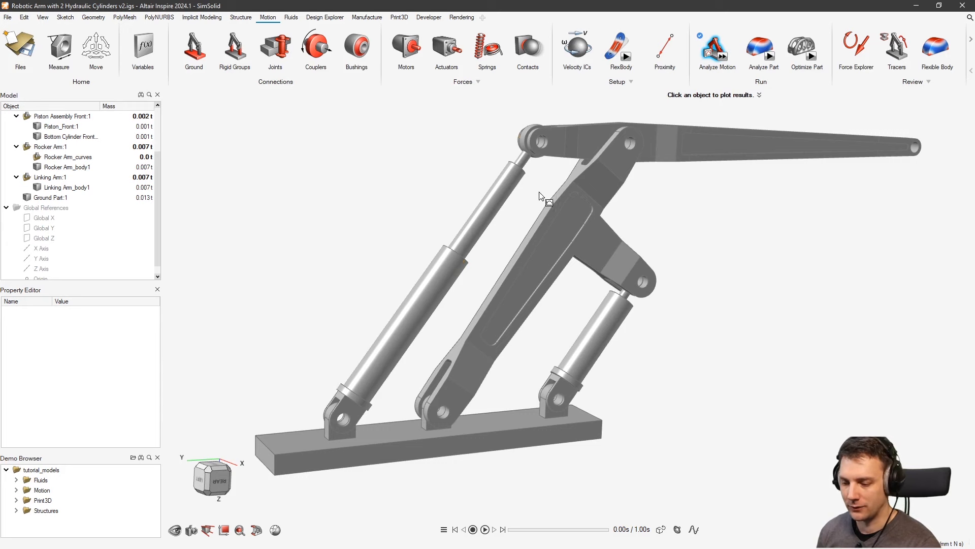
pyautogui.moveTo(544, 196); pyautogui.dragTo(571, 189, button='middle')
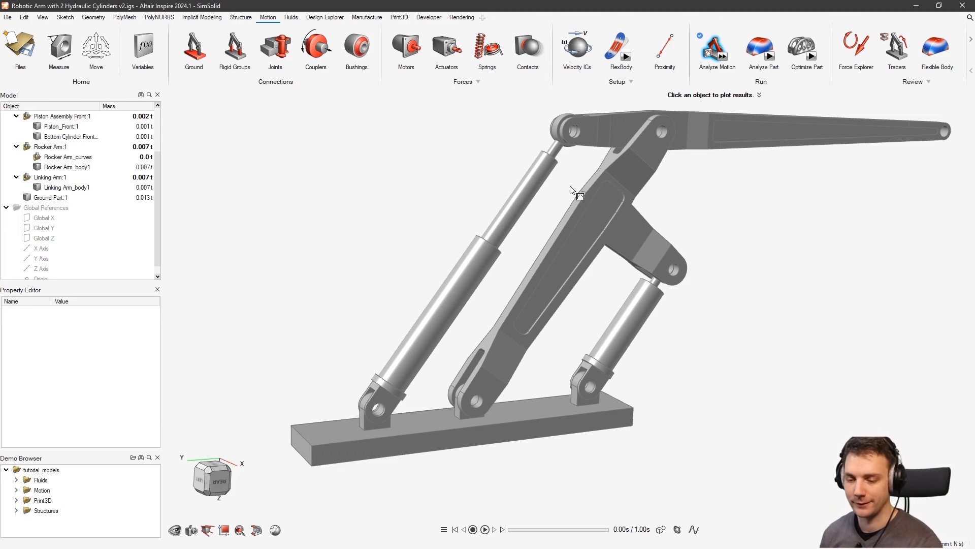
pyautogui.click(194, 48)
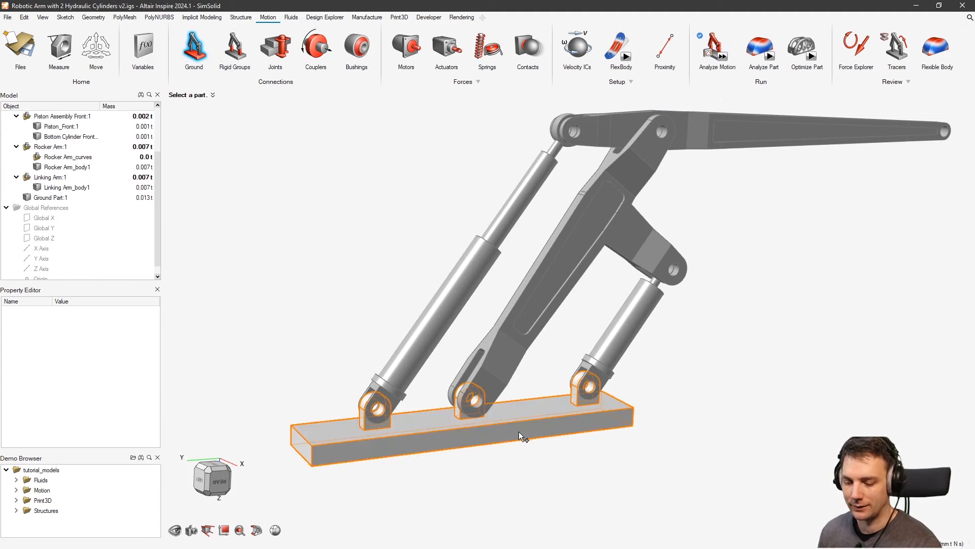
# Ground the base block Ground Part:1 and verify it is the only entry in Ground Parts
pyautogui.moveTo(519, 432); pyautogui.dragTo(525, 399, button='right')
pyautogui.click(503, 436)
pyautogui.moveTo(502, 435); pyautogui.dragTo(434, 439, button='right')
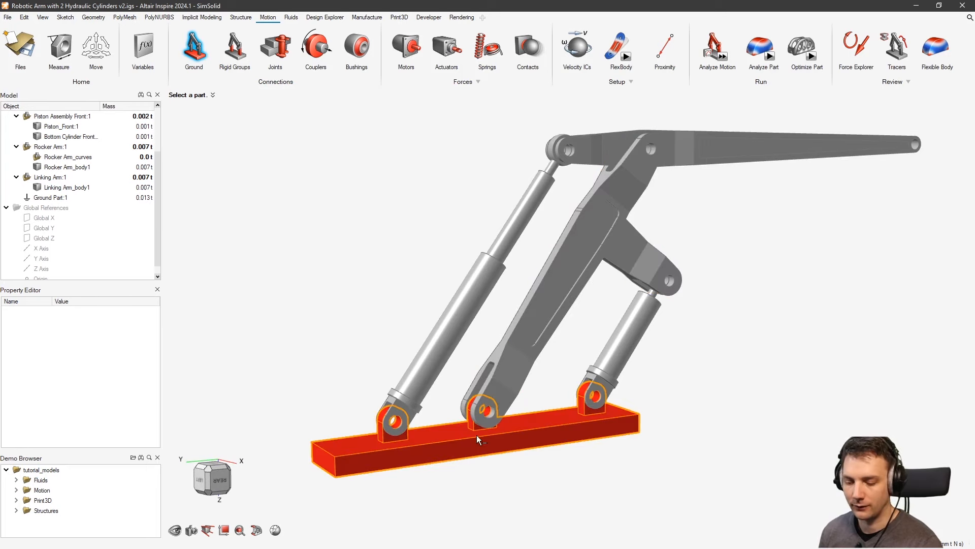
pyautogui.press('Escape')
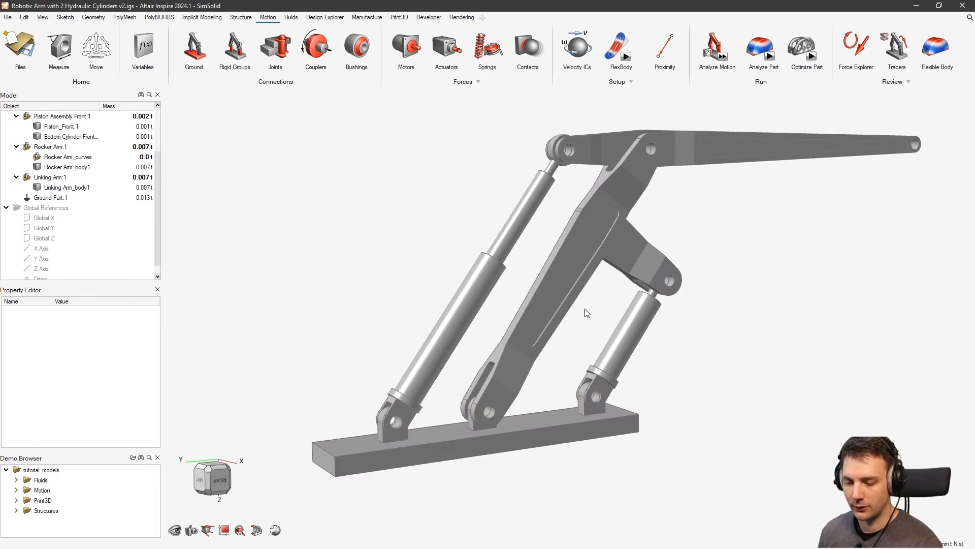
pyautogui.moveTo(621, 413); pyautogui.dragTo(566, 429, button='right')
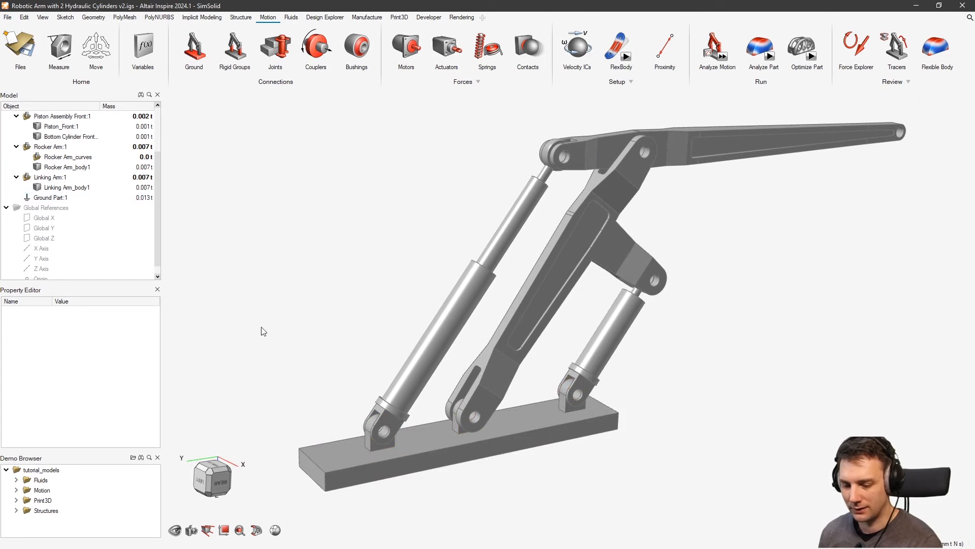
pyautogui.click(55, 202)
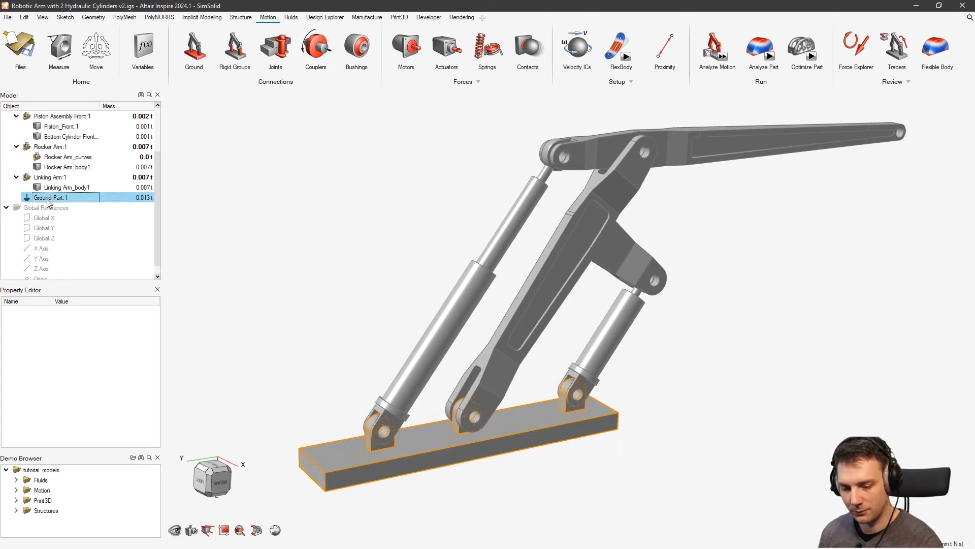
pyautogui.click(268, 201)
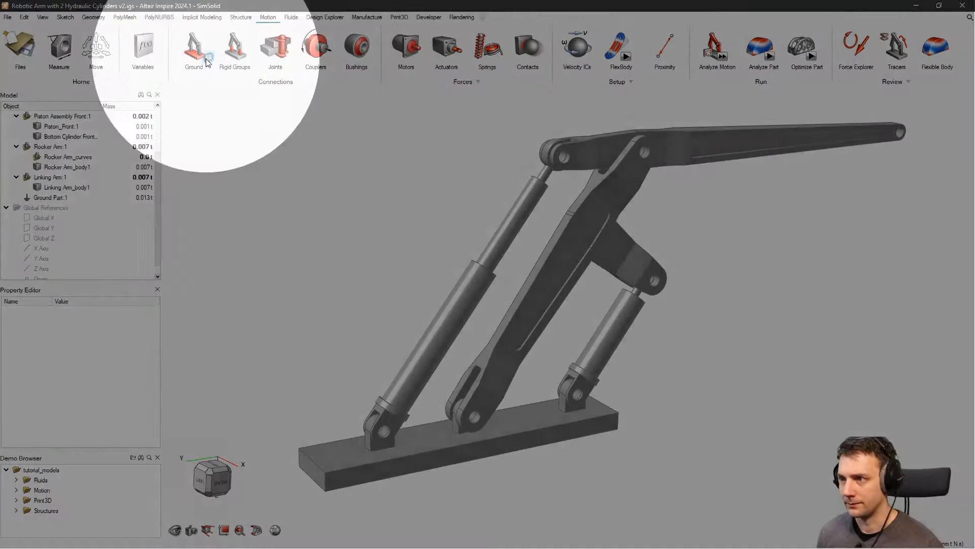
pyautogui.click(210, 61)
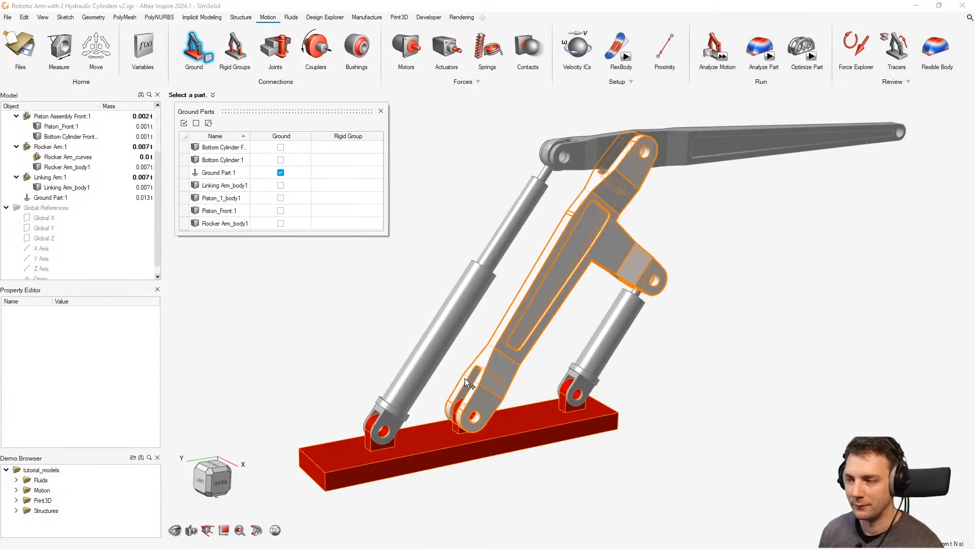
pyautogui.click(380, 112)
pyautogui.scroll(-3, 354, 170)
pyautogui.moveTo(388, 171)
pyautogui.mouseDown(button='right')
pyautogui.moveTo(365, 169)
pyautogui.moveTo(383, 184)
pyautogui.mouseUp(button='right')
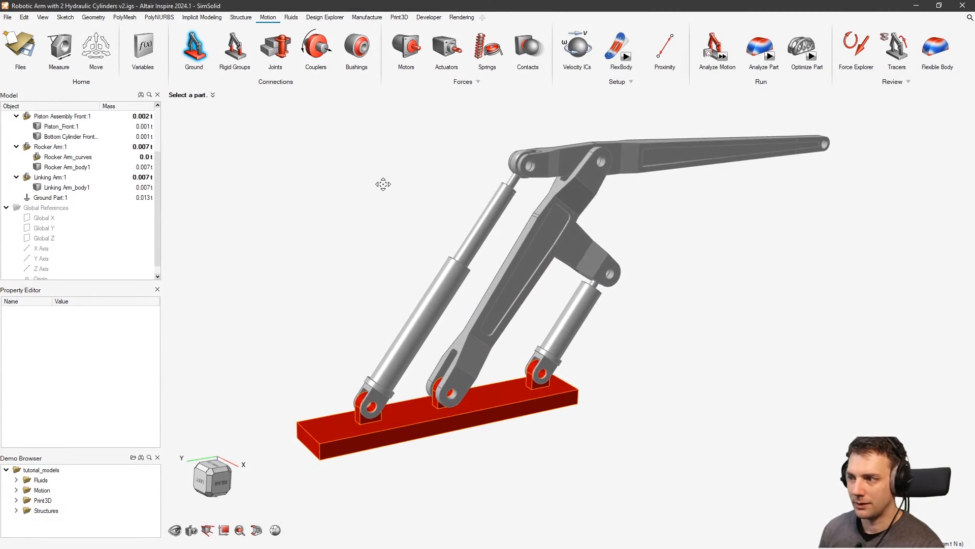
# Rerun the motion analysis with the base grounded, inspect the model, then launch the Joints tool
pyautogui.click(722, 58)
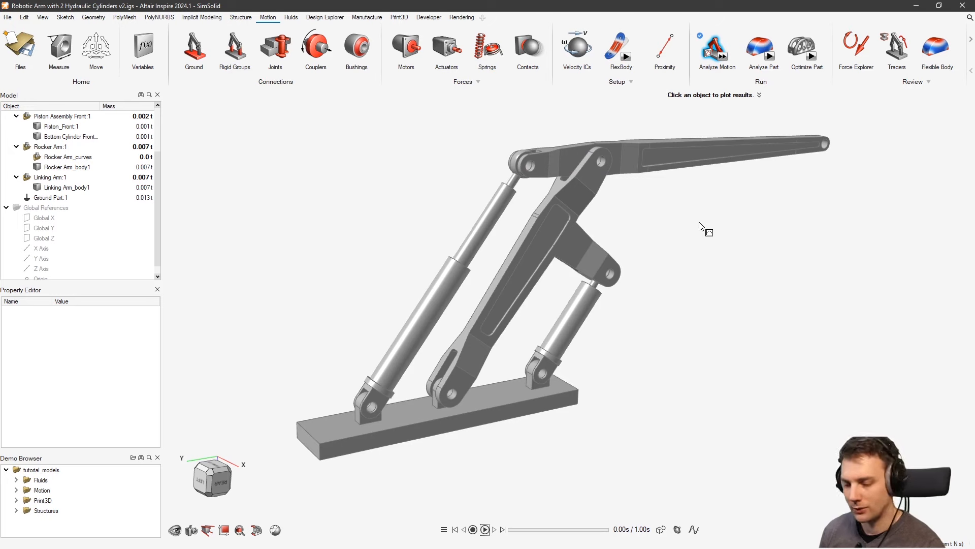
pyautogui.moveTo(635, 229); pyautogui.dragTo(675, 224, button='middle')
pyautogui.moveTo(628, 292)
pyautogui.mouseDown(button='right')
pyautogui.moveTo(618, 314)
pyautogui.moveTo(576, 261)
pyautogui.mouseUp(button='right')
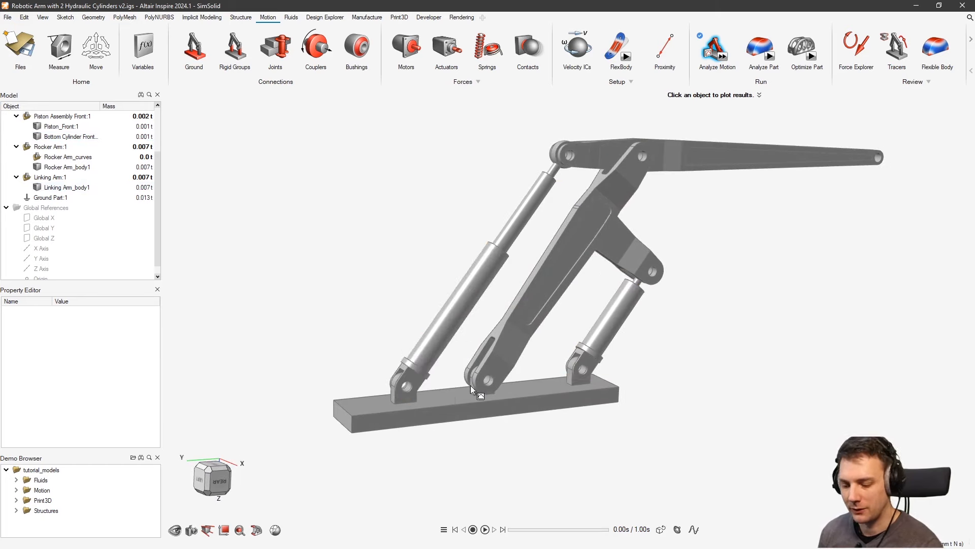
pyautogui.scroll(3, 535, 379)
pyautogui.moveTo(452, 284); pyautogui.dragTo(473, 309, button='middle')
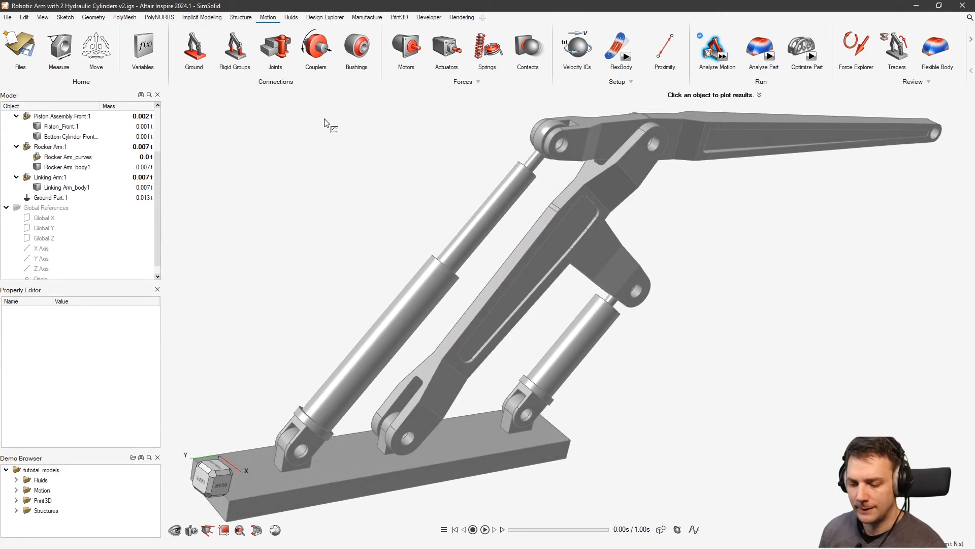
pyautogui.moveTo(351, 237); pyautogui.dragTo(357, 200, button='right')
pyautogui.scroll(-2, 357, 201)
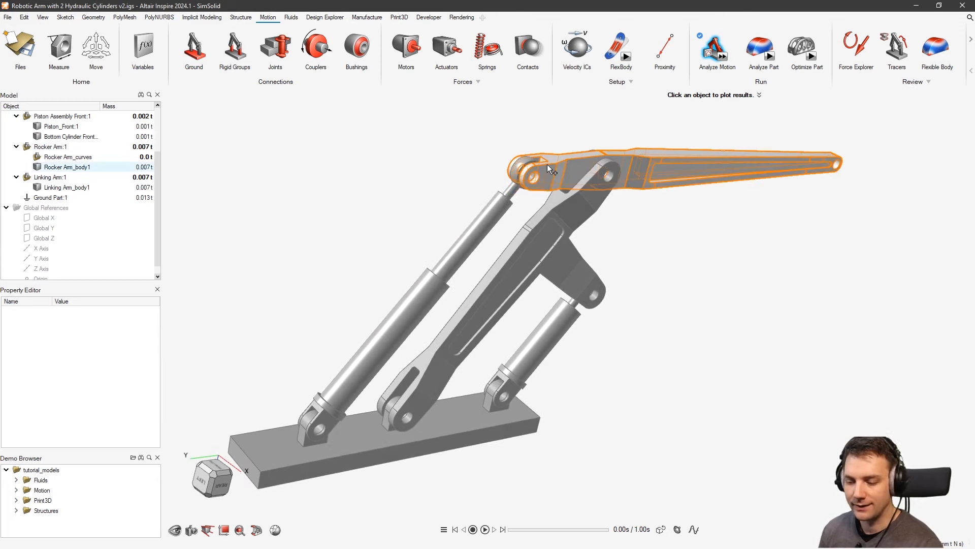
pyautogui.scroll(2, 524, 185)
pyautogui.scroll(-4, 528, 193)
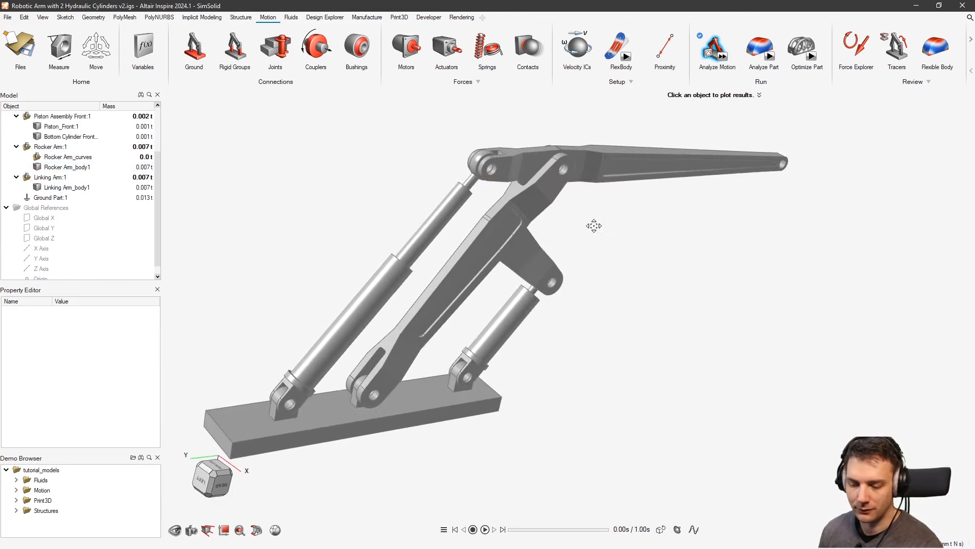
pyautogui.click(280, 46)
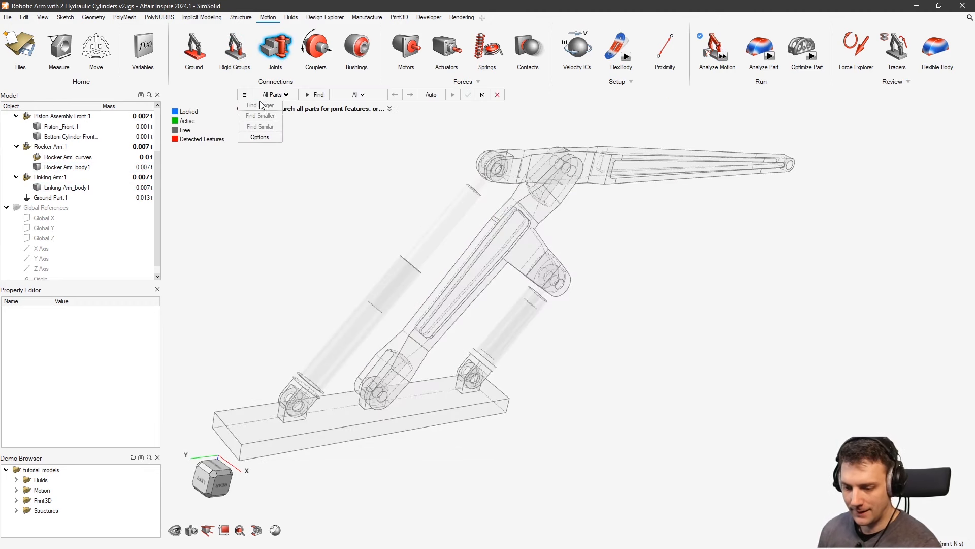
# Inspect the maximum Size value in the joint search options
pyautogui.click(248, 96)
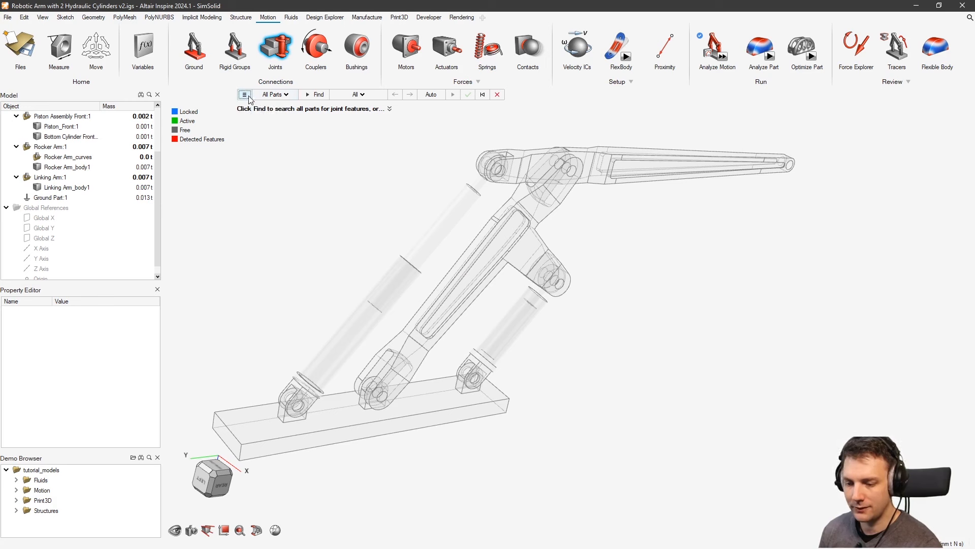
pyautogui.click(249, 97)
pyautogui.click(264, 136)
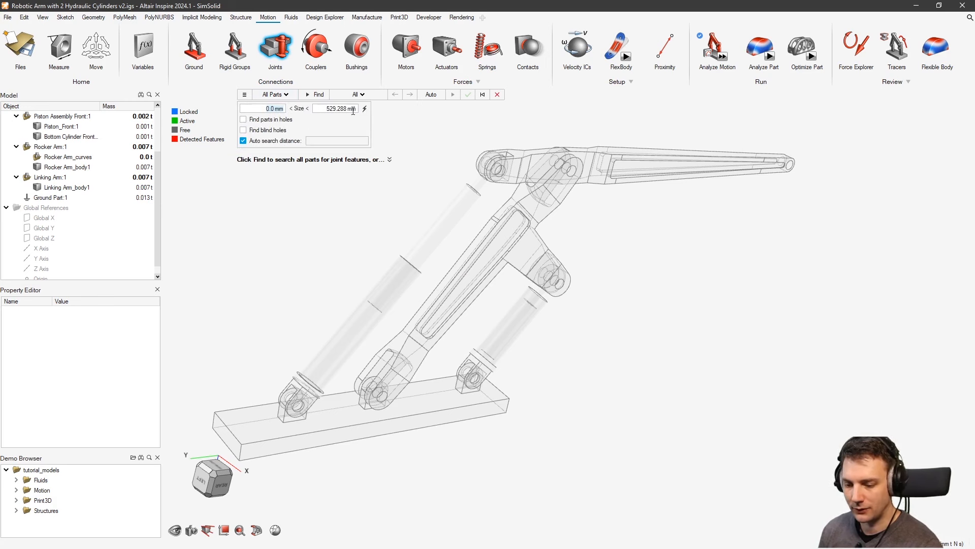
pyautogui.click(324, 110)
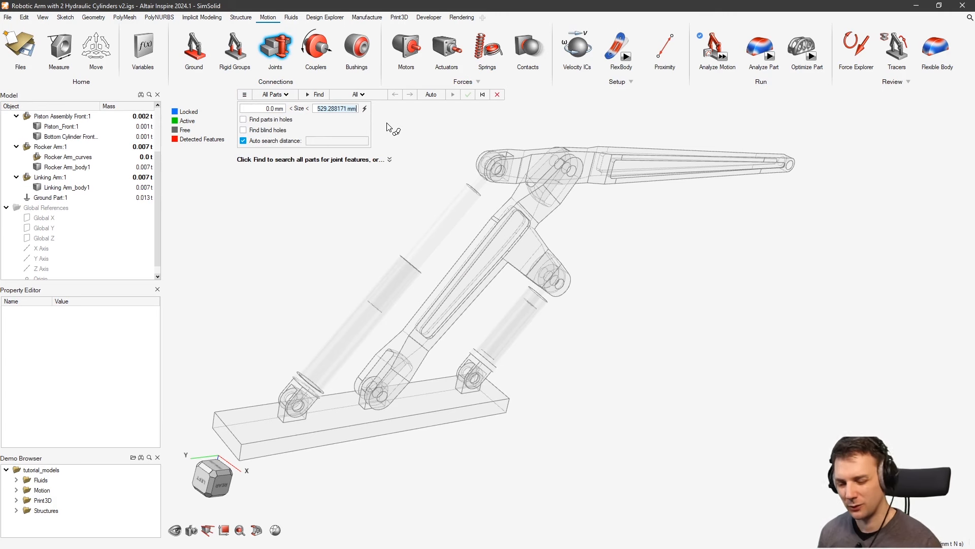
# Exit joint detection and orbit the view to look under the arm's base
pyautogui.press('Escape')
pyautogui.press('Escape')
pyautogui.moveTo(368, 201); pyautogui.dragTo(416, 152, button='right')
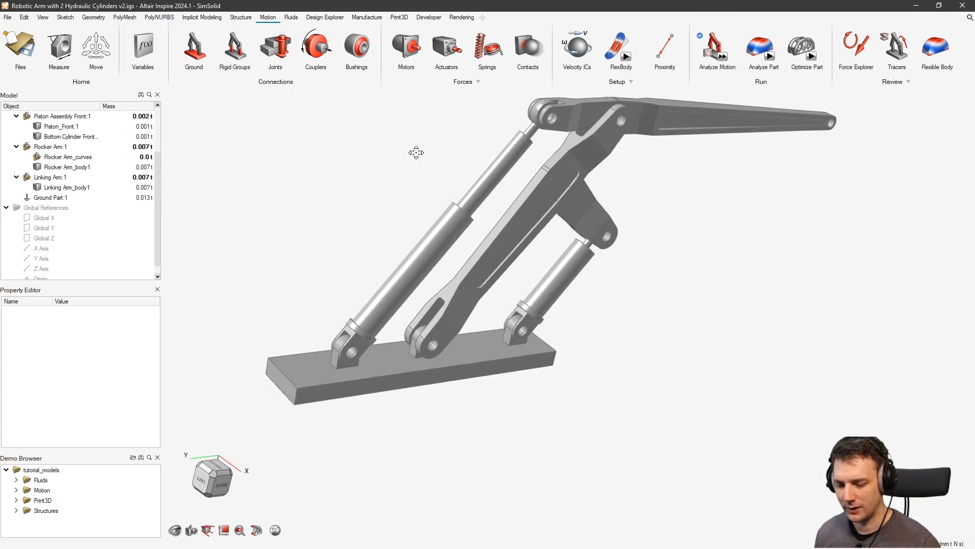
pyautogui.scroll(2, 381, 213)
pyautogui.moveTo(385, 265); pyautogui.dragTo(350, 198, button='middle')
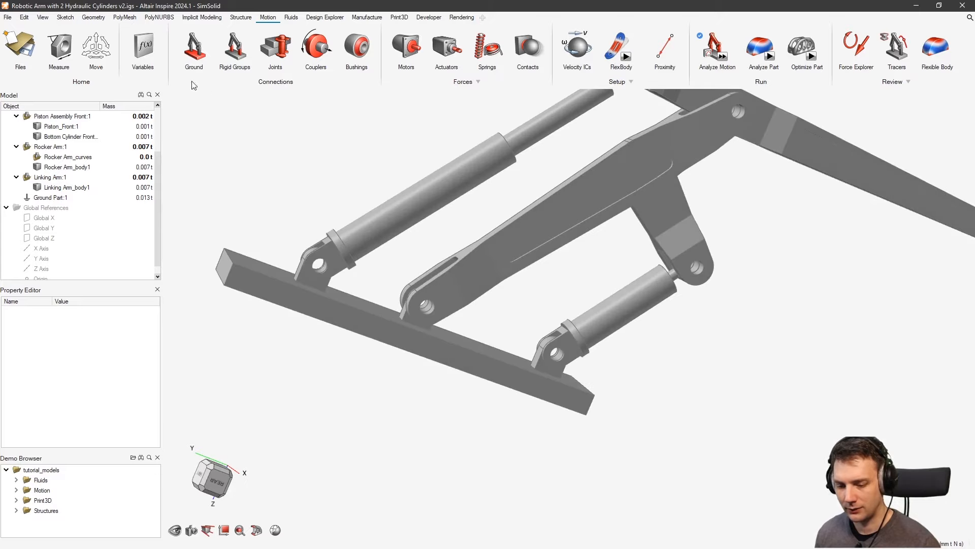
# Measure across the front piston's lower pin hole, reading about 22.111 mm
pyautogui.click(59, 46)
pyautogui.scroll(3, 321, 282)
pyautogui.scroll(4, 321, 283)
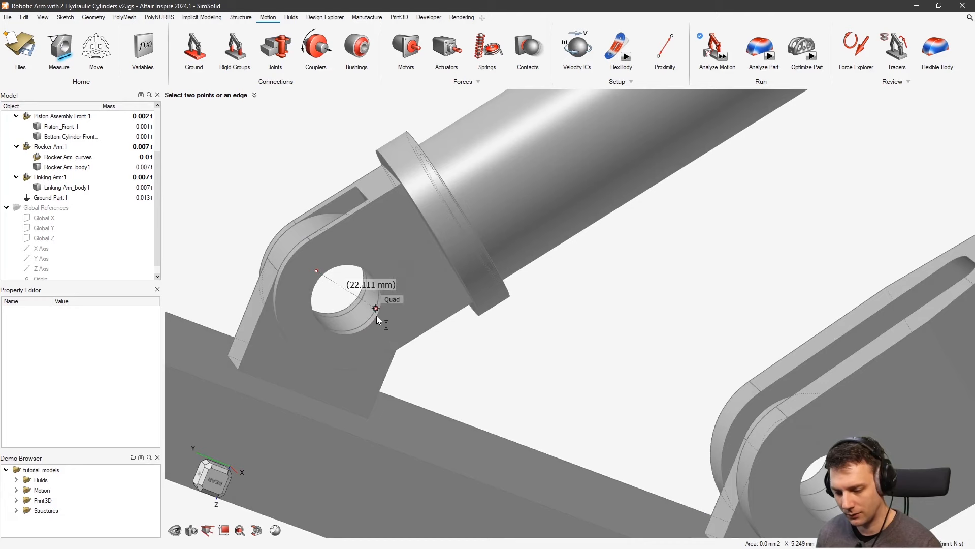
pyautogui.scroll(-6, 378, 315)
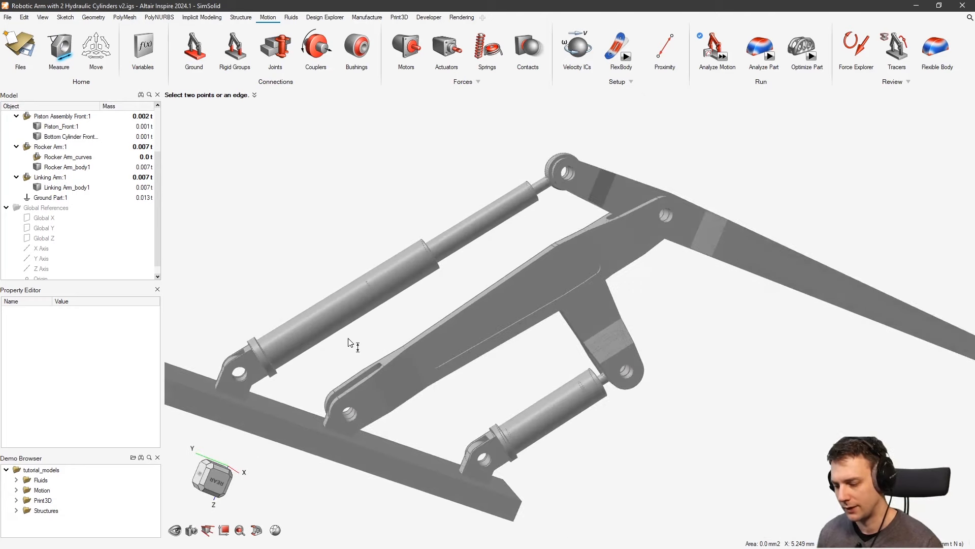
pyautogui.moveTo(350, 342); pyautogui.dragTo(474, 301, button='right')
pyautogui.moveTo(474, 301); pyautogui.dragTo(579, 337, button='middle')
pyautogui.press('Escape')
pyautogui.moveTo(419, 233); pyautogui.dragTo(322, 116, button='right')
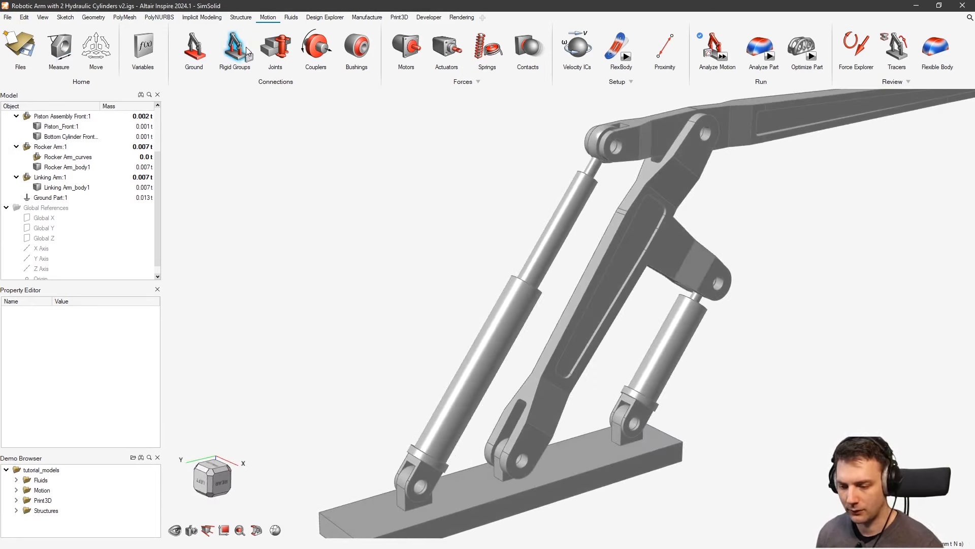
# Limit the joint feature search to a maximum size of 30 and find joint features
pyautogui.click(275, 48)
pyautogui.click(244, 95)
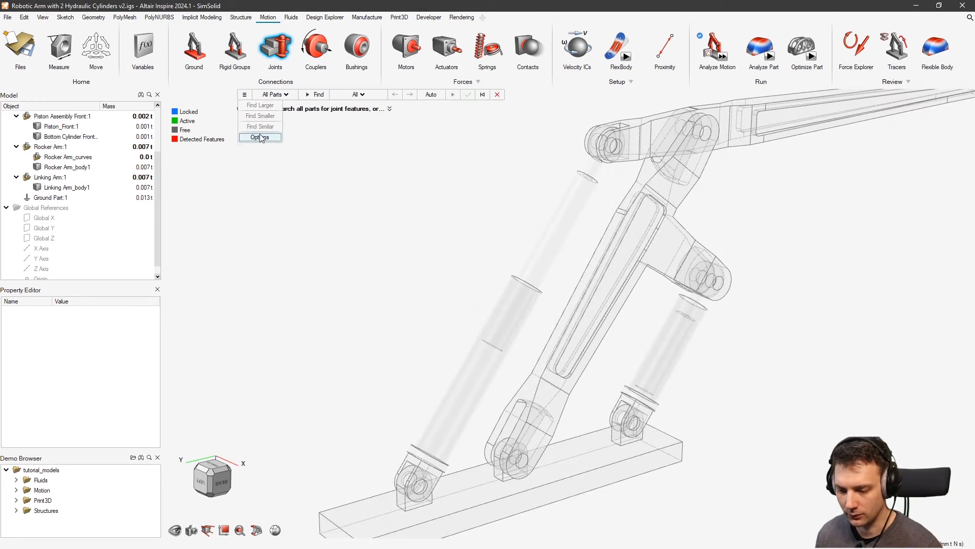
pyautogui.click(259, 137)
pyautogui.click(331, 108)
pyautogui.write('30')
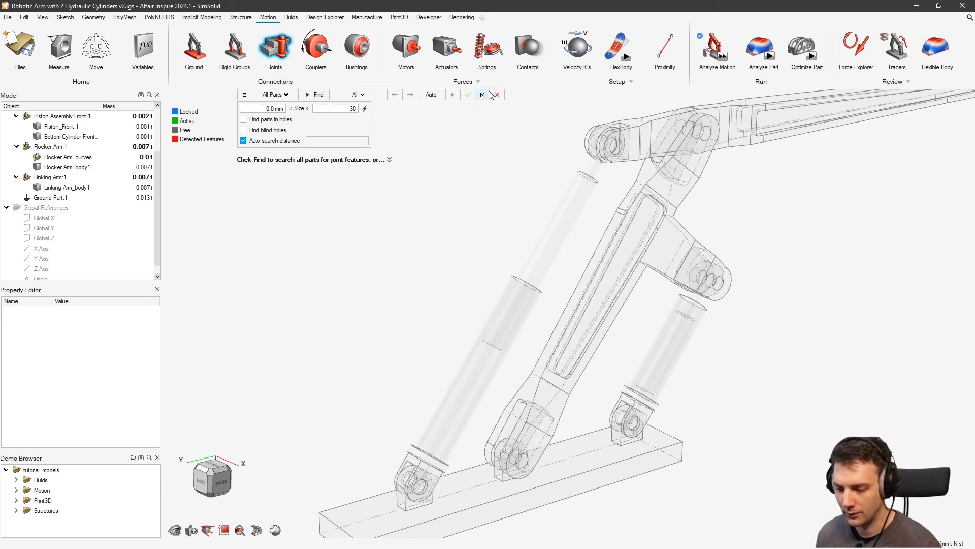
pyautogui.click(319, 95)
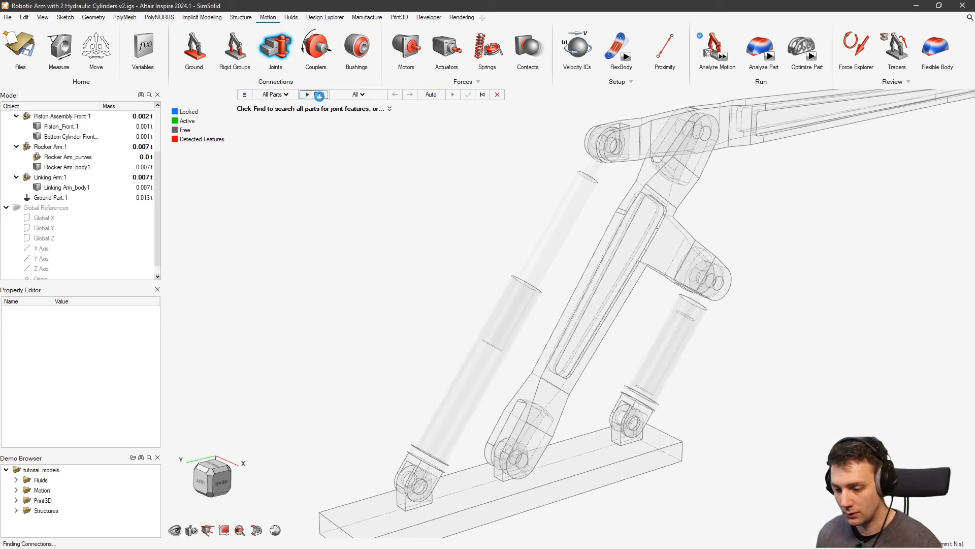
# Keep the detected pin holes as Pin joints and accept all six joints
pyautogui.moveTo(579, 295); pyautogui.dragTo(580, 391, button='right')
pyautogui.scroll(-2, 524, 224)
pyautogui.scroll(5, 542, 247)
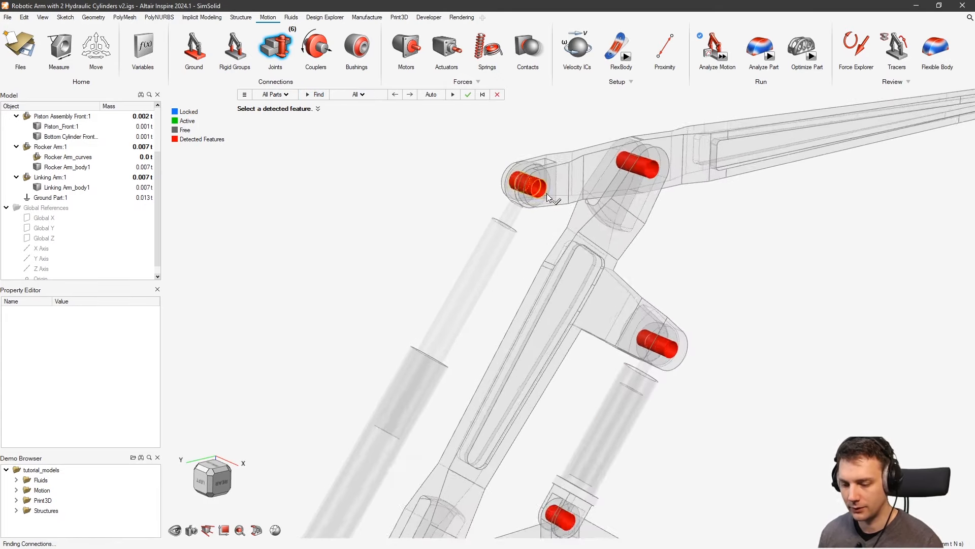
pyautogui.moveTo(561, 310); pyautogui.dragTo(579, 434, button='right')
pyautogui.scroll(5, 557, 307)
pyautogui.scroll(3, 561, 307)
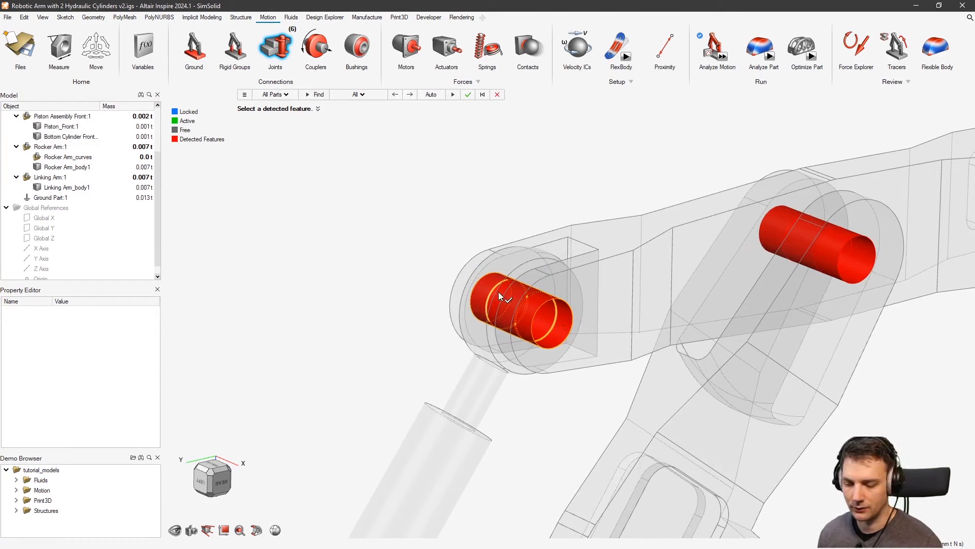
pyautogui.click(549, 310)
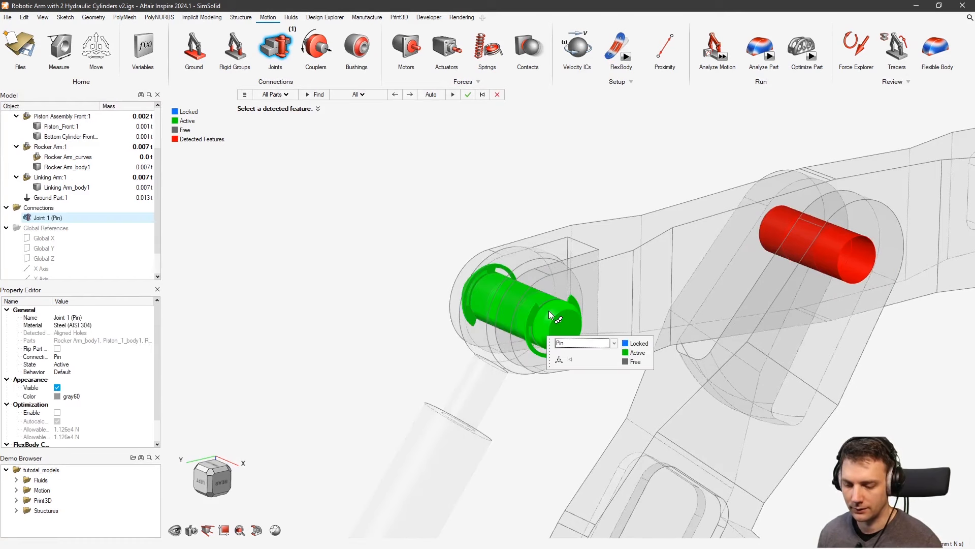
pyautogui.click(617, 342)
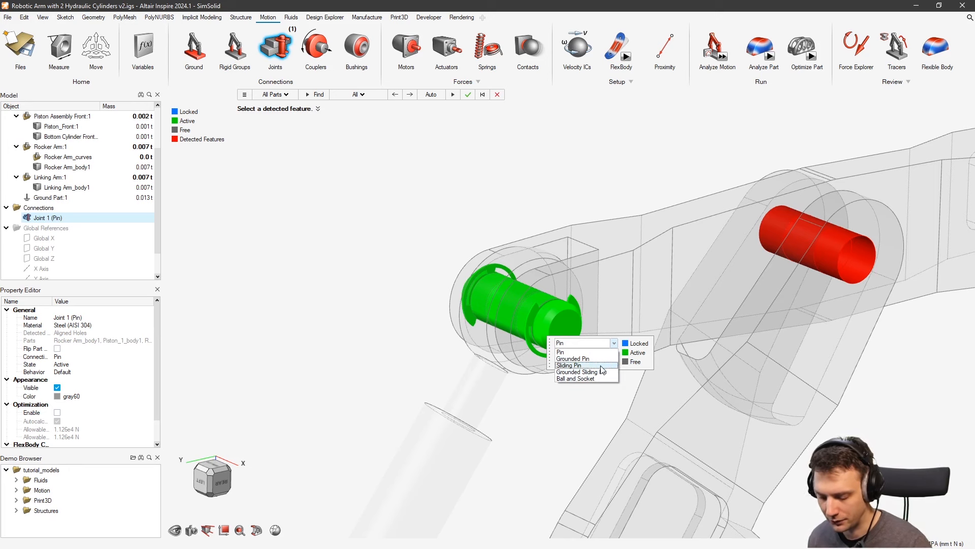
pyautogui.click(614, 344)
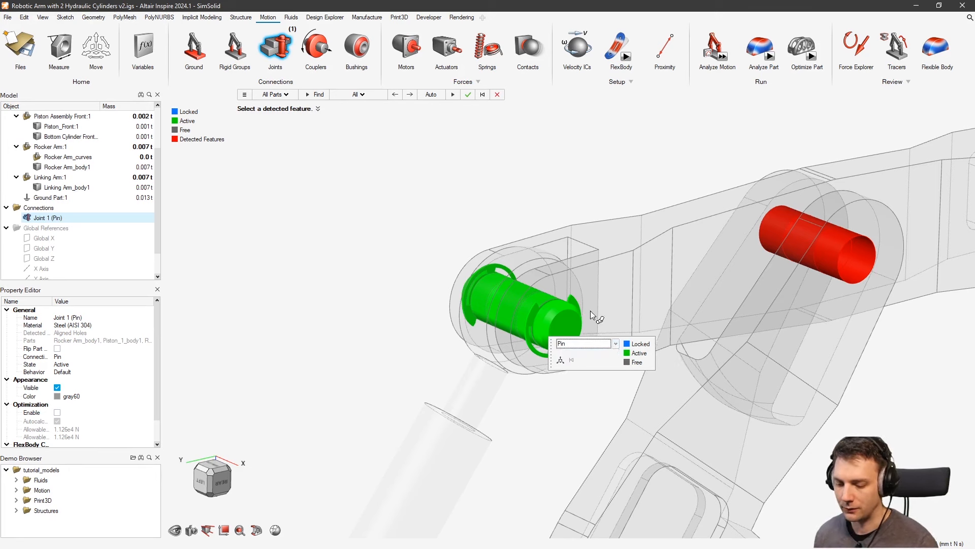
pyautogui.scroll(-4, 496, 233)
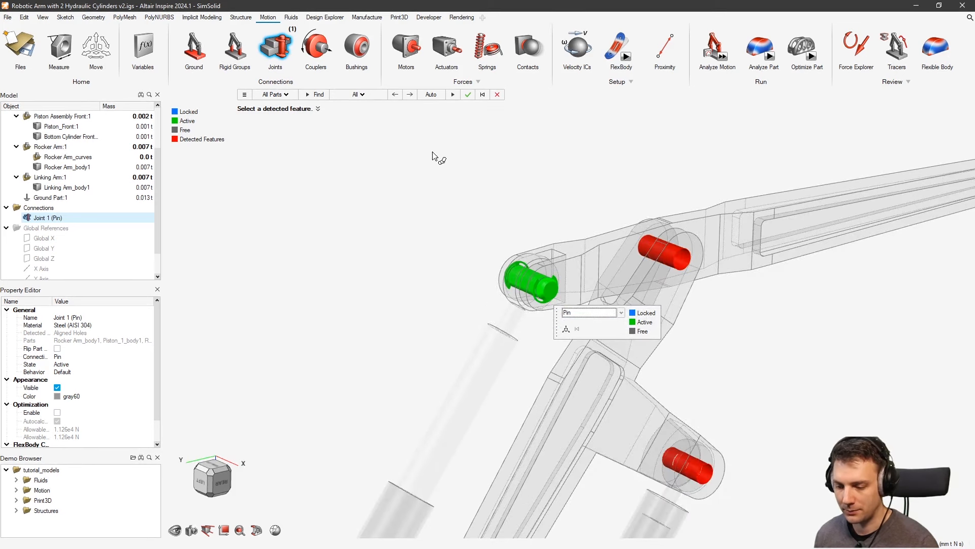
pyautogui.click(467, 94)
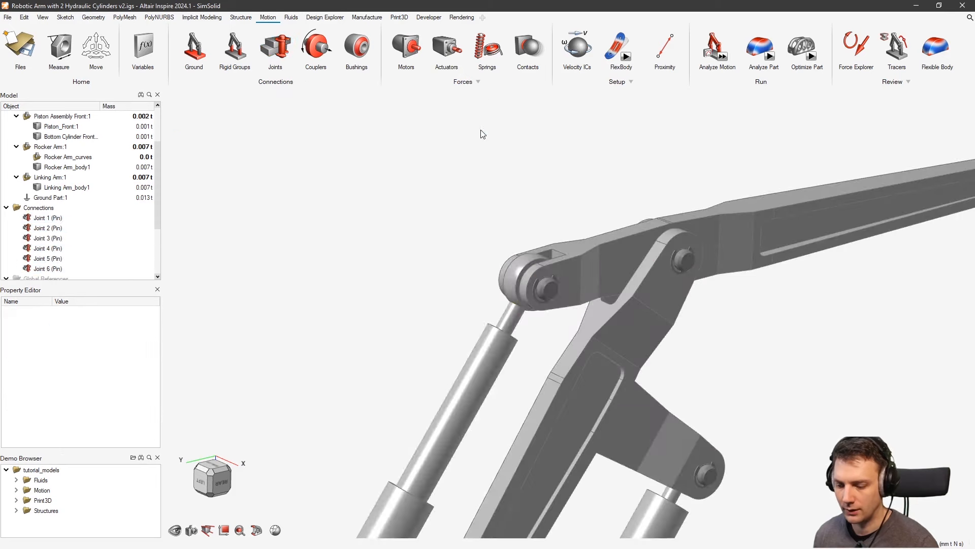
# Enlarge the model tree, toggle Joint 1 and Joint 2 visibility, and select Joint 2
pyautogui.scroll(-3, 598, 162)
pyautogui.moveTo(570, 456); pyautogui.dragTo(601, 362, button='right')
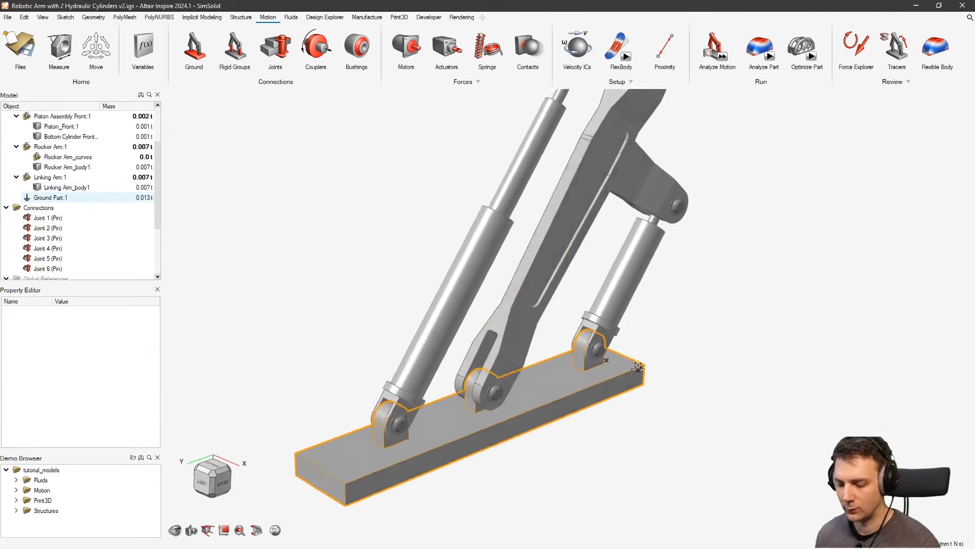
pyautogui.moveTo(601, 361); pyautogui.dragTo(633, 353, button='middle')
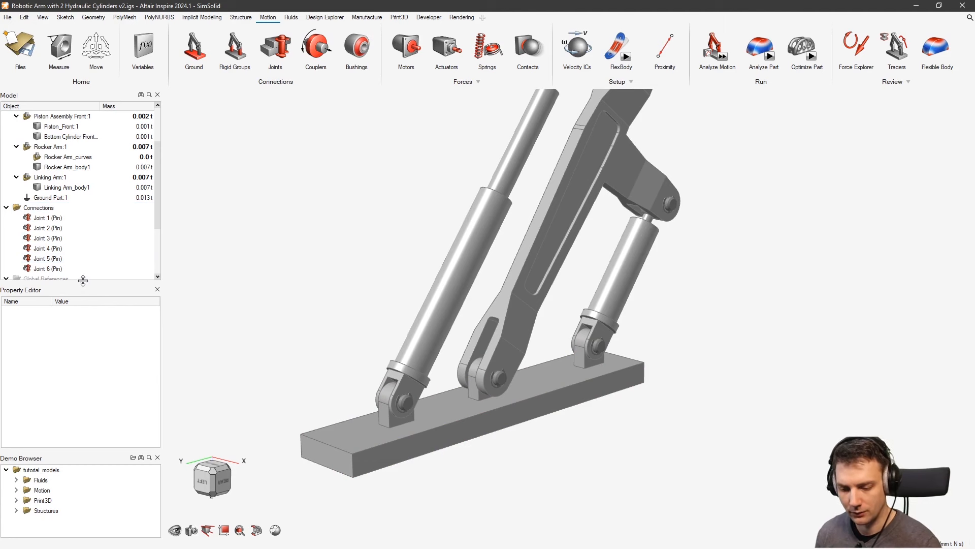
pyautogui.moveTo(83, 280); pyautogui.dragTo(83, 366)
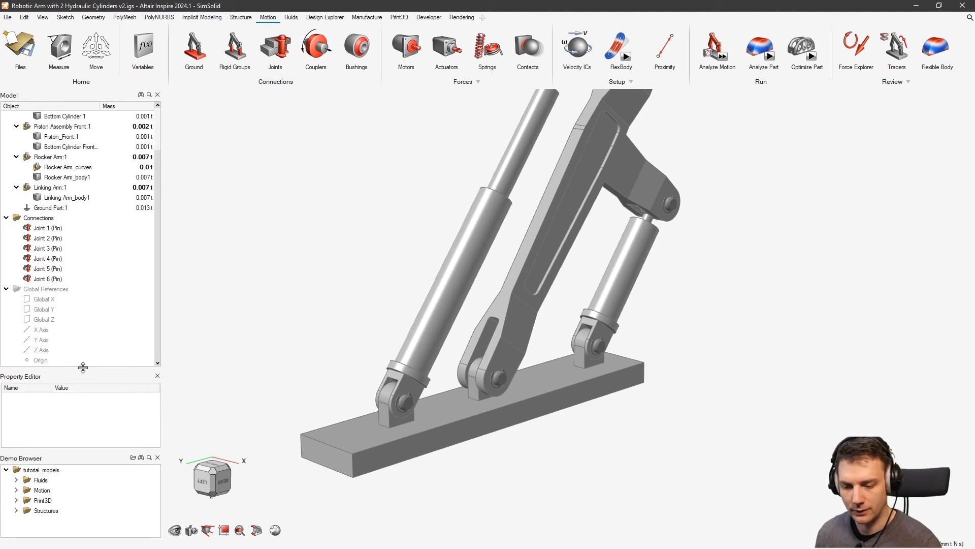
pyautogui.click(28, 228)
pyautogui.click(27, 238)
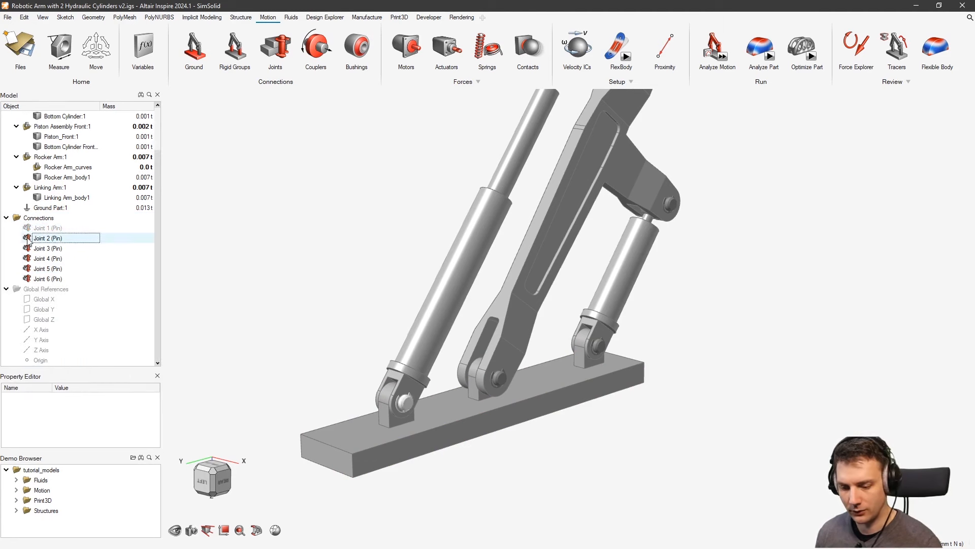
pyautogui.click(27, 228)
pyautogui.click(27, 239)
pyautogui.click(47, 239)
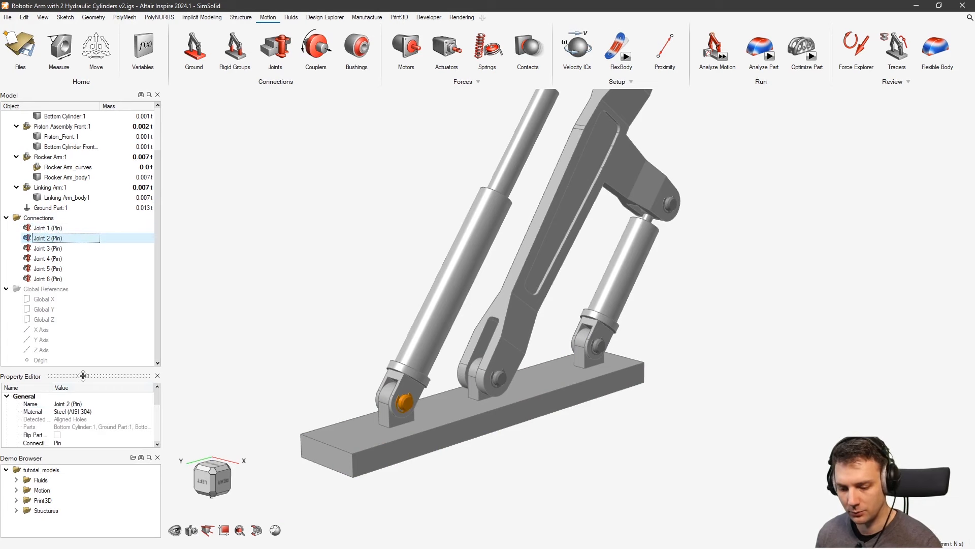
# Close the Demo Browser, enlarge the property panel, and center the whole arm
pyautogui.click(159, 460)
pyautogui.moveTo(104, 439); pyautogui.dragTo(103, 370)
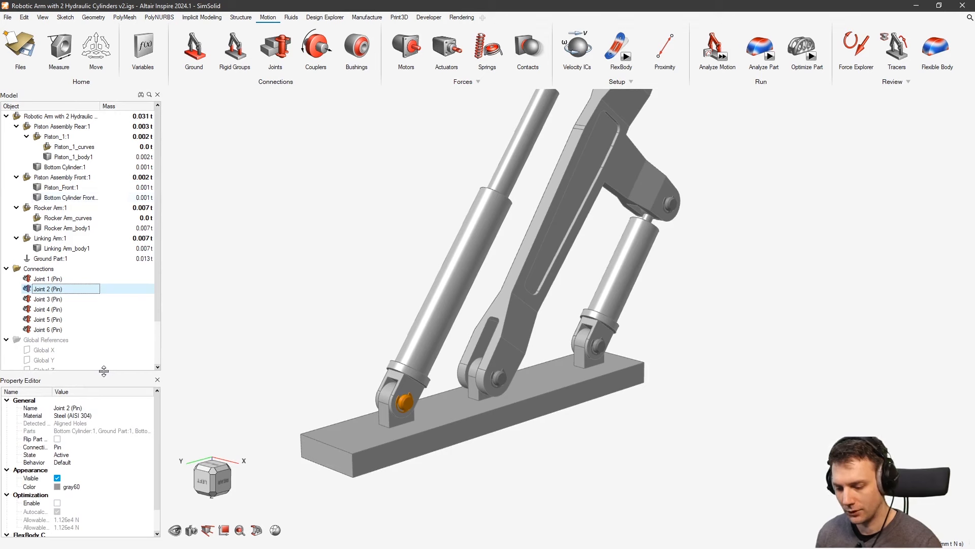
pyautogui.moveTo(617, 356); pyautogui.dragTo(607, 379, button='right')
pyautogui.scroll(-2, 618, 350)
pyautogui.moveTo(614, 325); pyautogui.dragTo(520, 348, button='right')
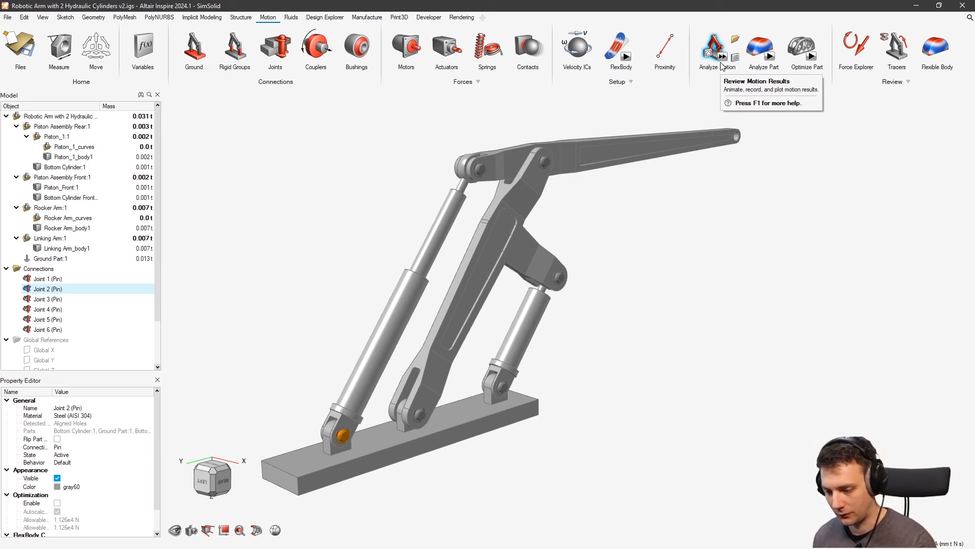
# Run the motion analysis and play the arm's motion animation
pyautogui.click(721, 64)
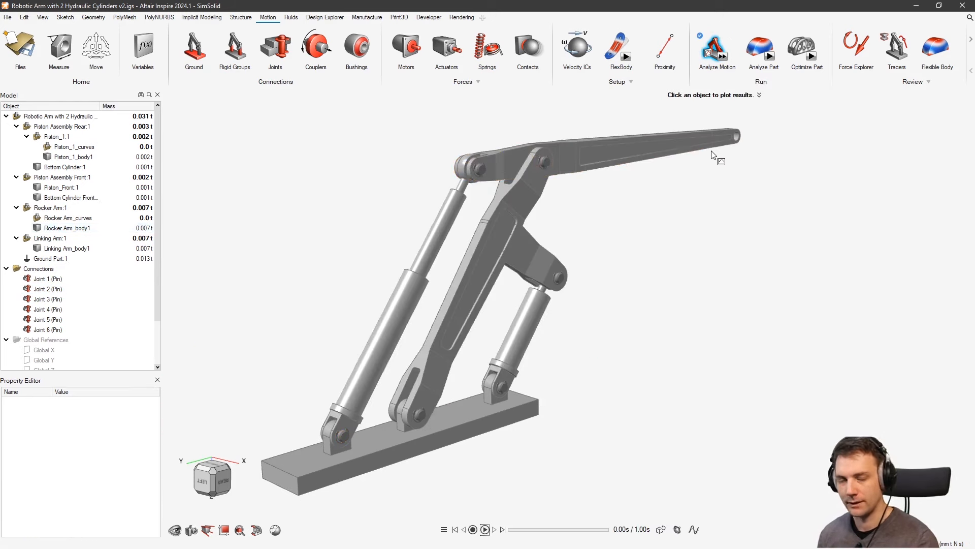
pyautogui.moveTo(510, 533)
pyautogui.mouseDown()
pyautogui.moveTo(570, 537)
pyautogui.moveTo(493, 537)
pyautogui.mouseUp()
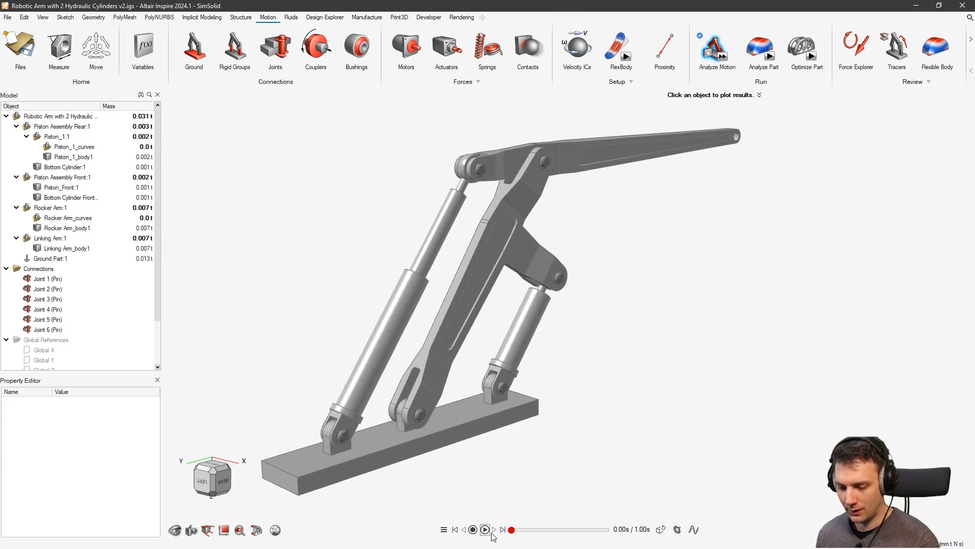
pyautogui.click(491, 532)
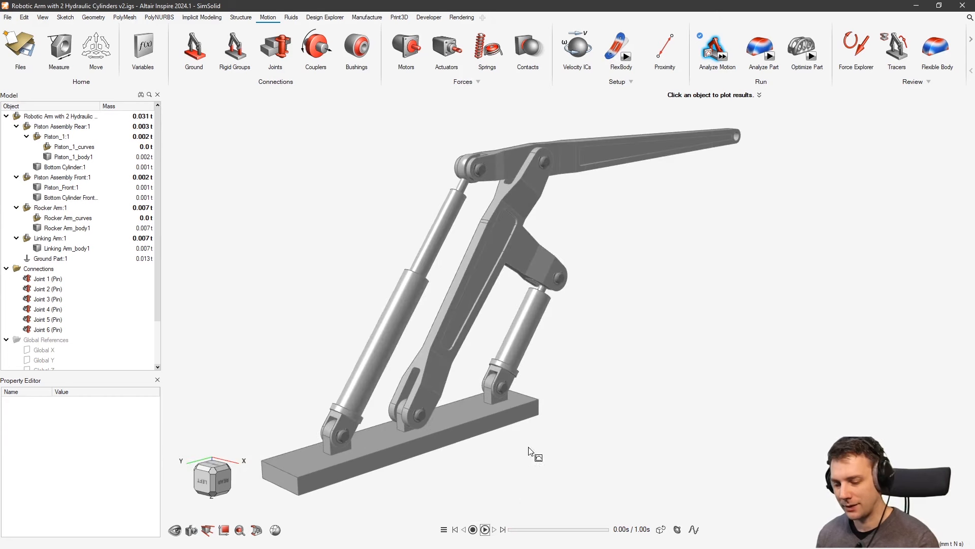
# Exit the motion results and select the rear piston rod and Bottom Cylinder
pyautogui.press('Escape')
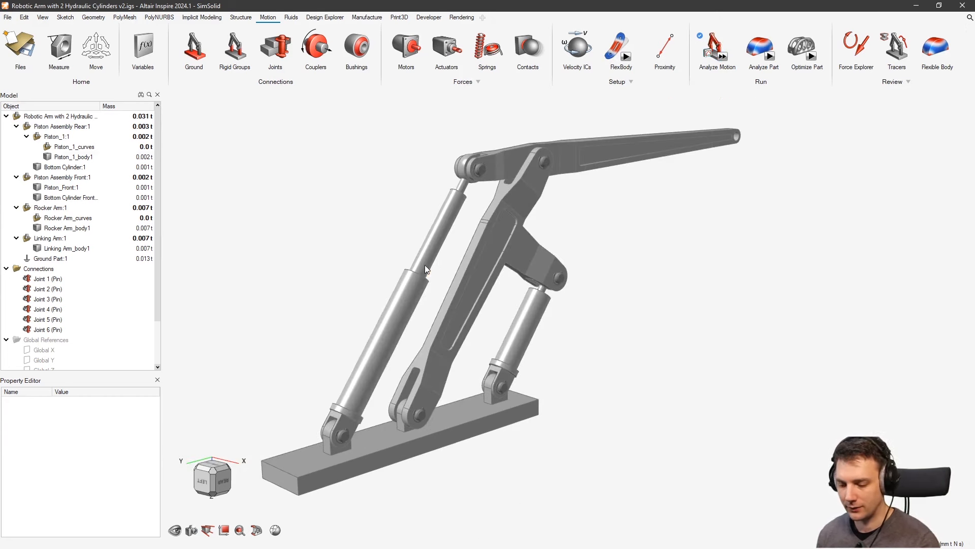
pyautogui.scroll(2, 426, 269)
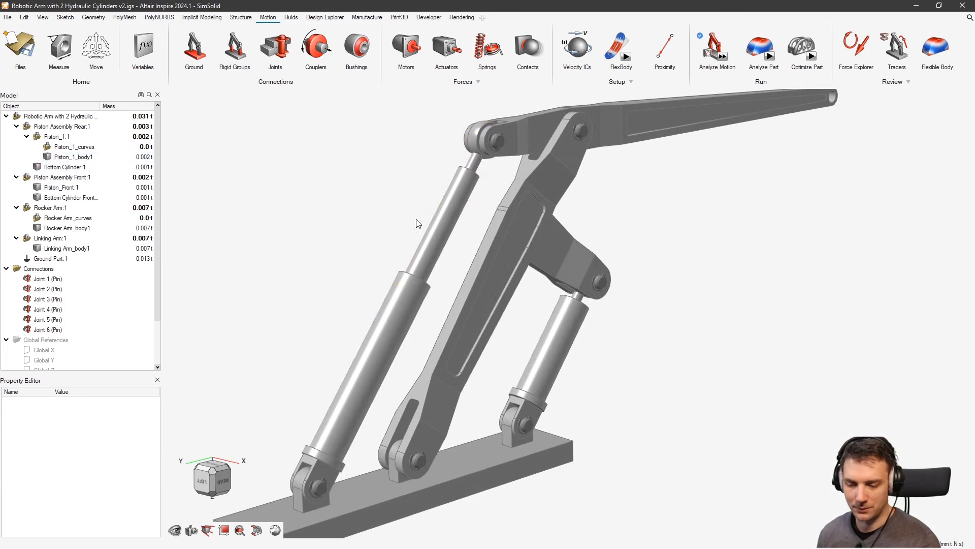
pyautogui.click(446, 216)
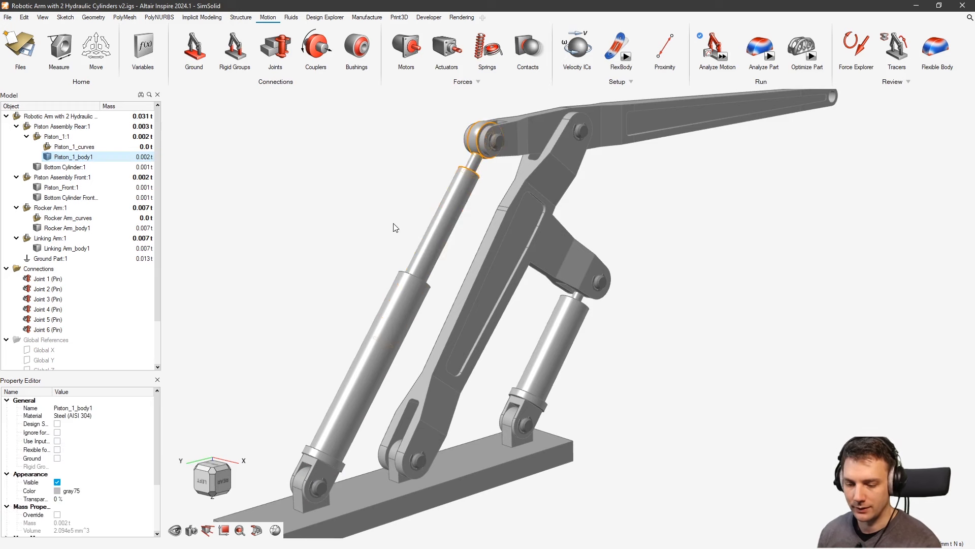
pyautogui.click(422, 295)
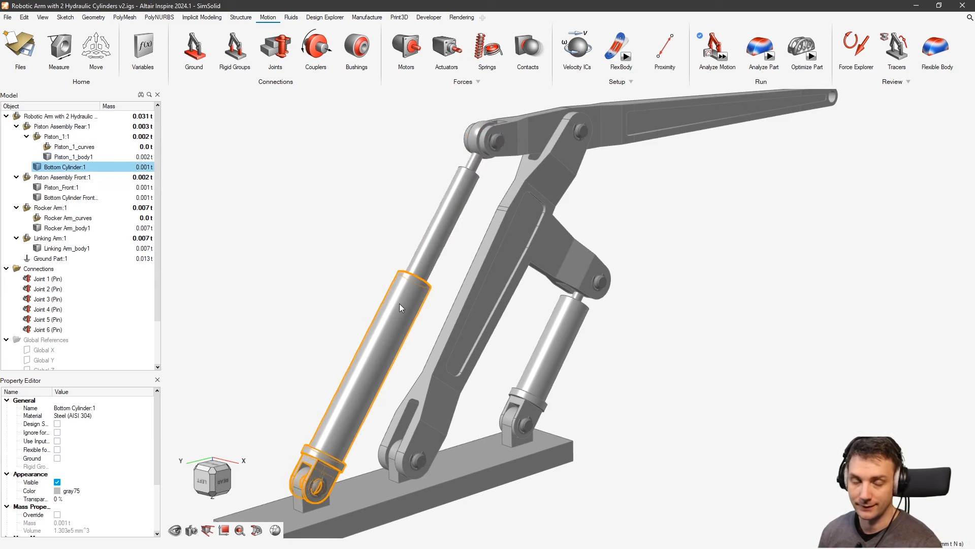
pyautogui.moveTo(699, 226); pyautogui.dragTo(735, 242, button='middle')
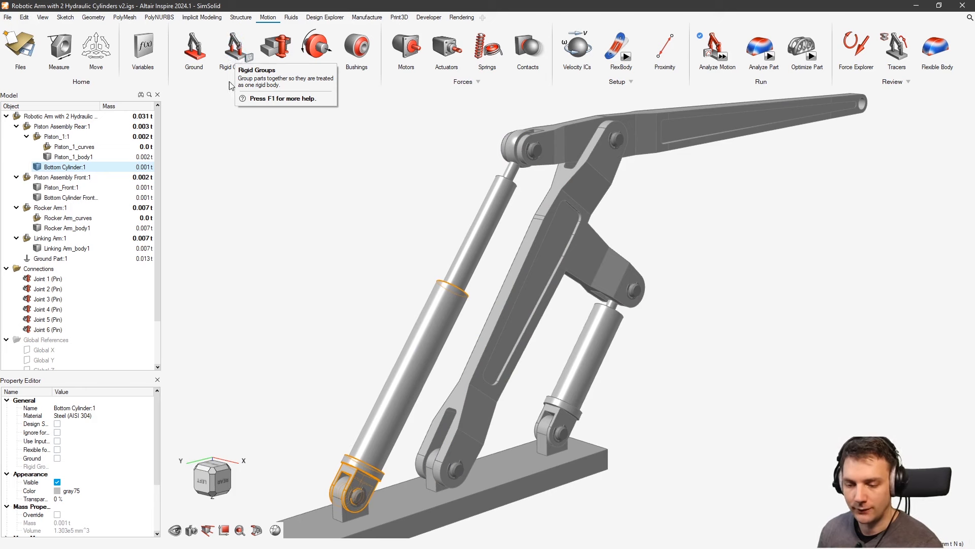
# Group the rear cylinder with its piston rod, then the front pair, as rigid groups
pyautogui.click(236, 55)
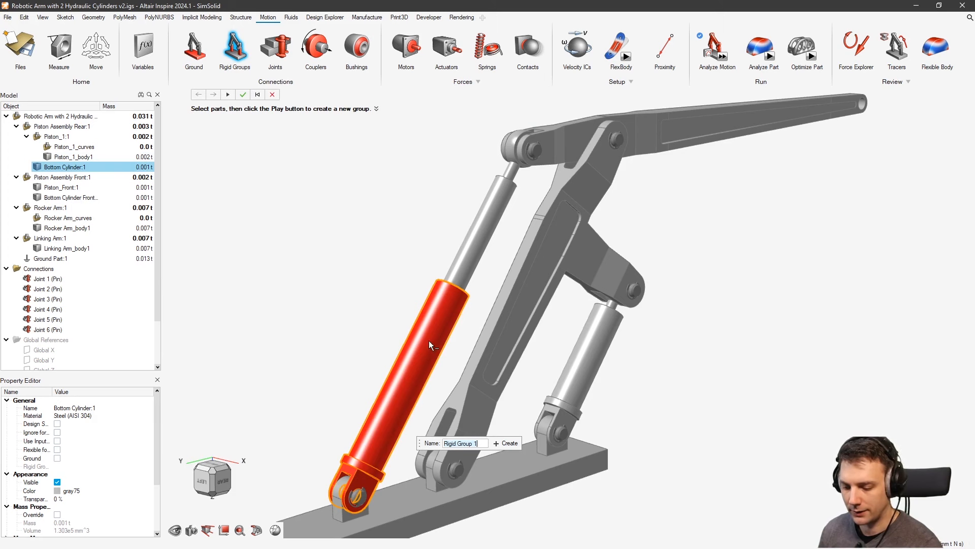
pyautogui.keyDown('ctrl'); pyautogui.click(468, 256); pyautogui.keyUp('ctrl')
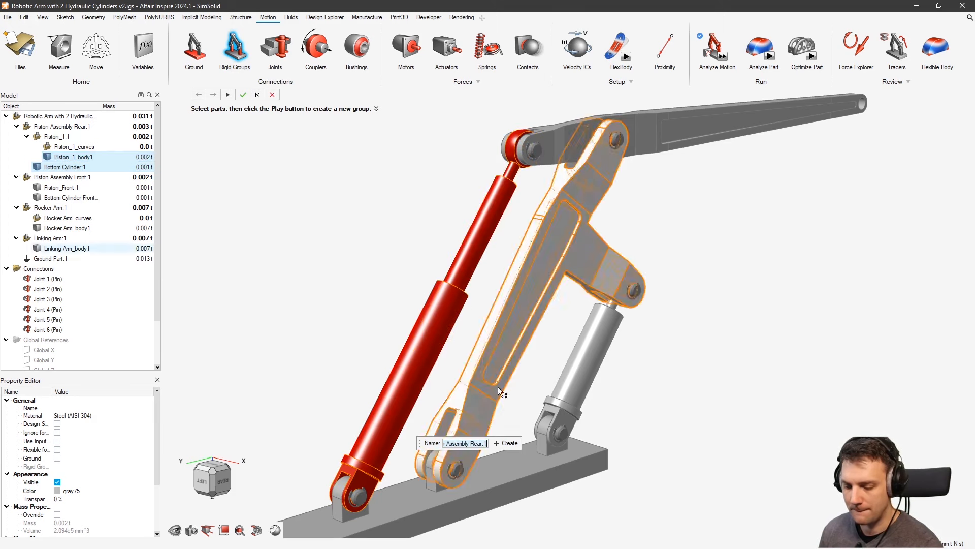
pyautogui.click(505, 443)
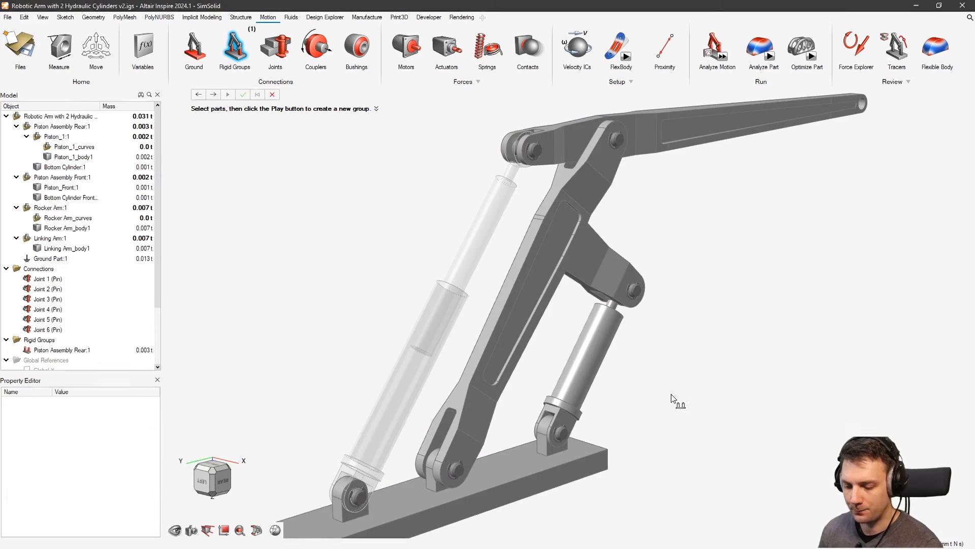
pyautogui.click(611, 334)
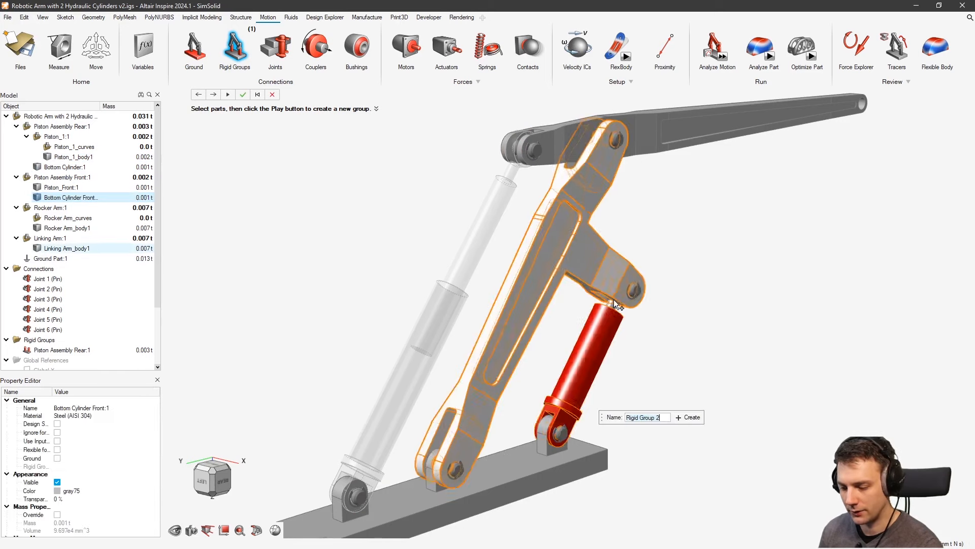
pyautogui.scroll(3, 614, 302)
pyautogui.click(614, 308)
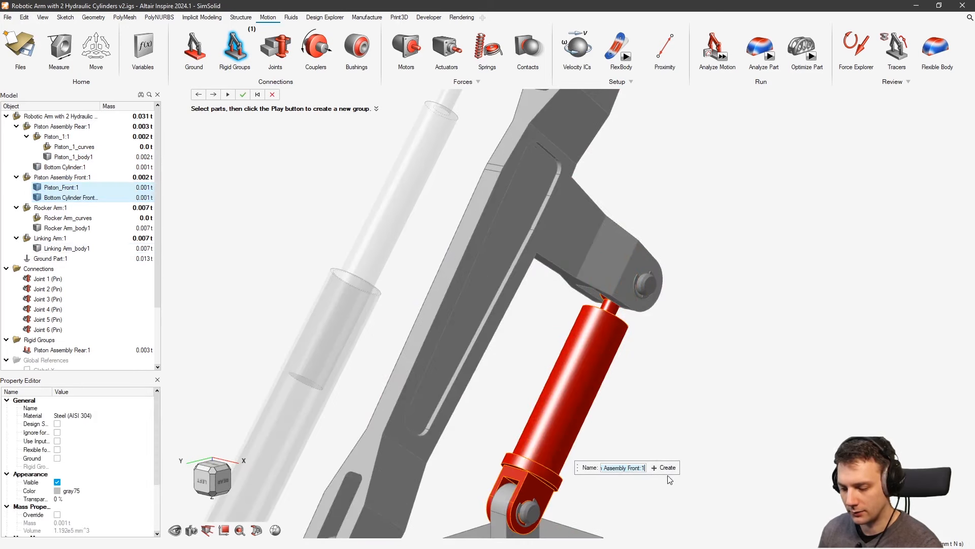
pyautogui.click(666, 468)
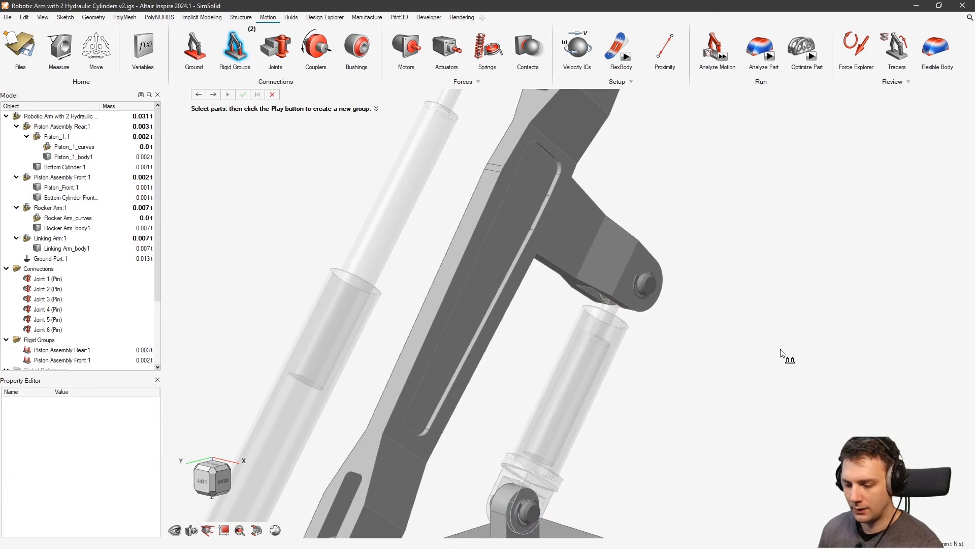
pyautogui.press('Escape')
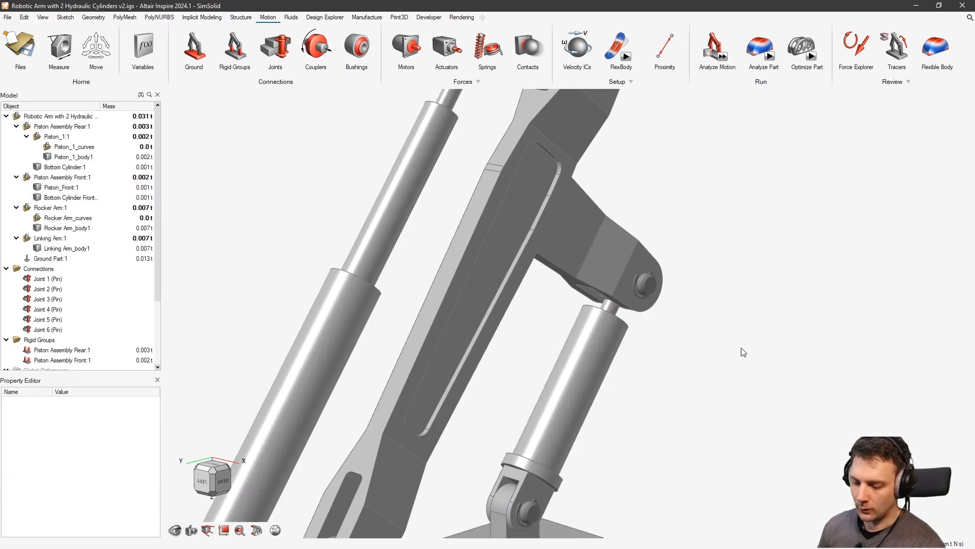
# Review a rigid group in the Rigid Groups table, then close it and recentre the arm
pyautogui.click(251, 60)
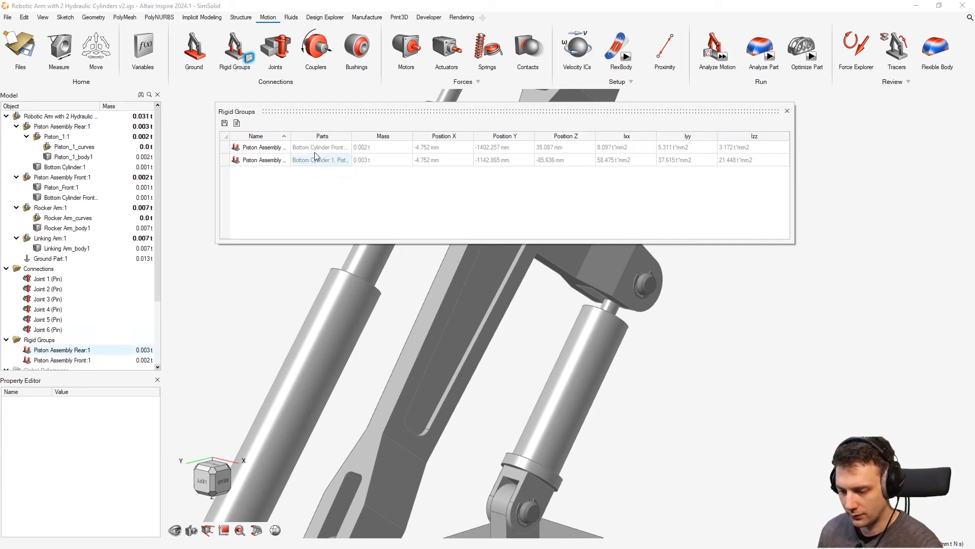
pyautogui.click(268, 149)
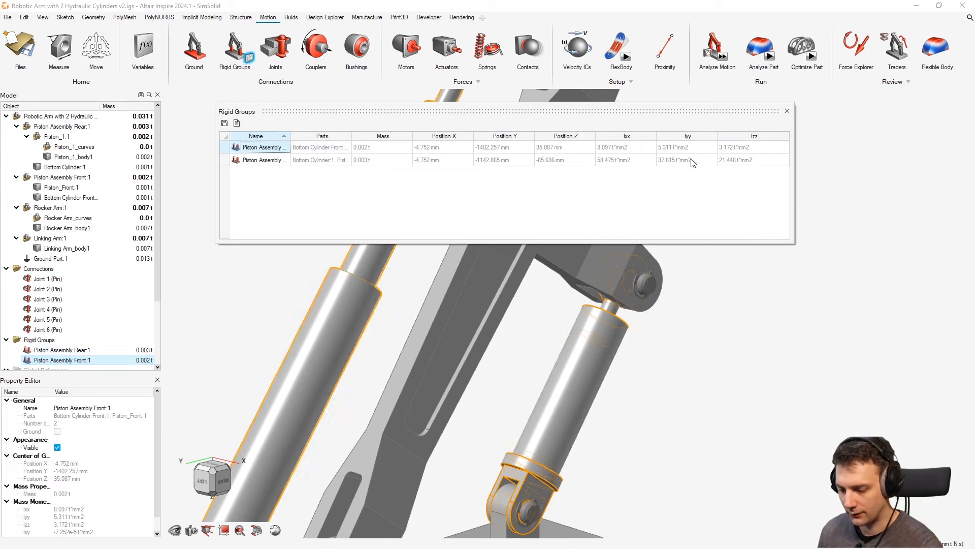
pyautogui.click(787, 111)
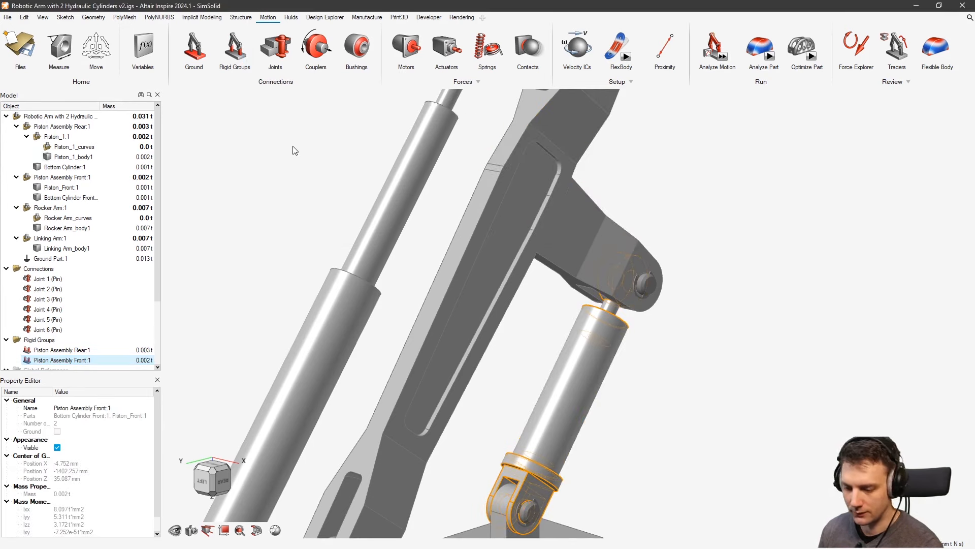
pyautogui.scroll(-5, 587, 305)
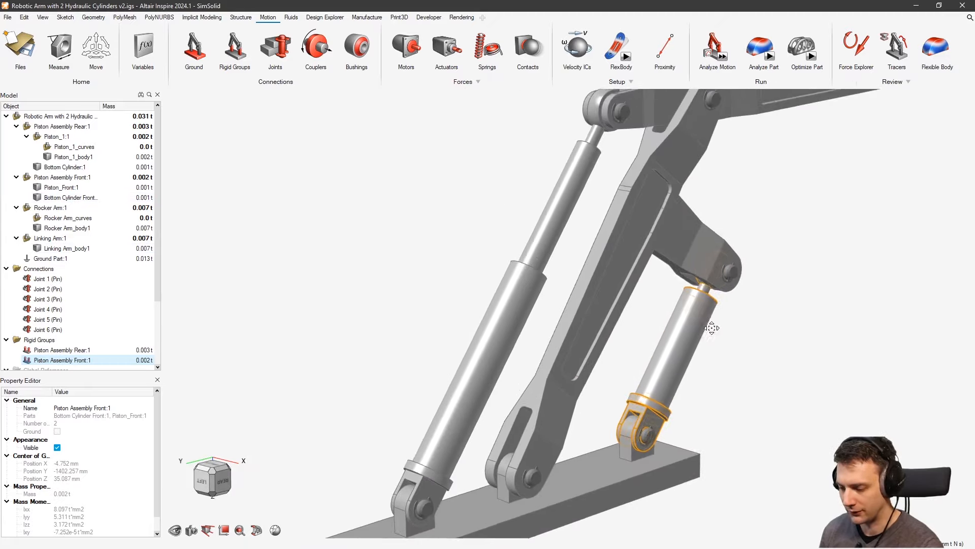
pyautogui.scroll(-5, 706, 366)
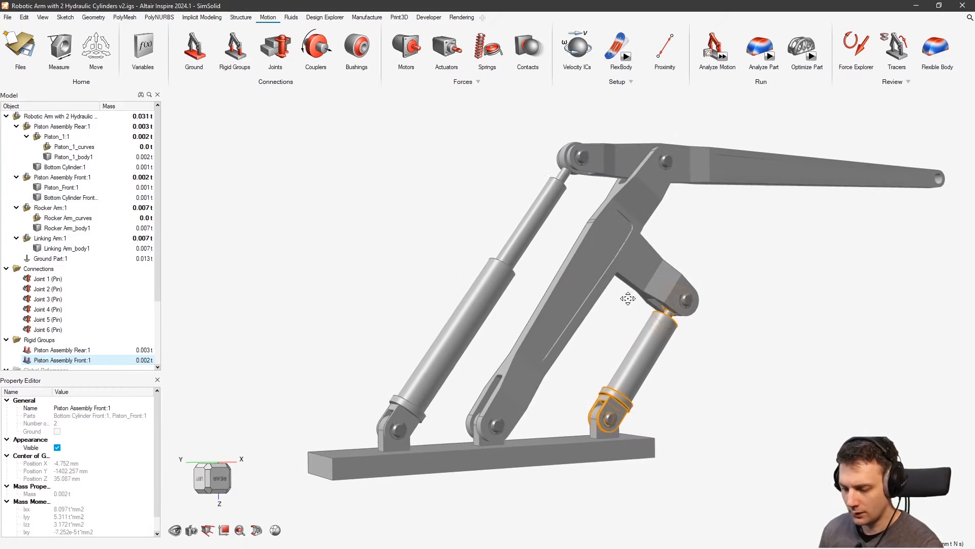
pyautogui.moveTo(742, 251); pyautogui.dragTo(690, 249, button='middle')
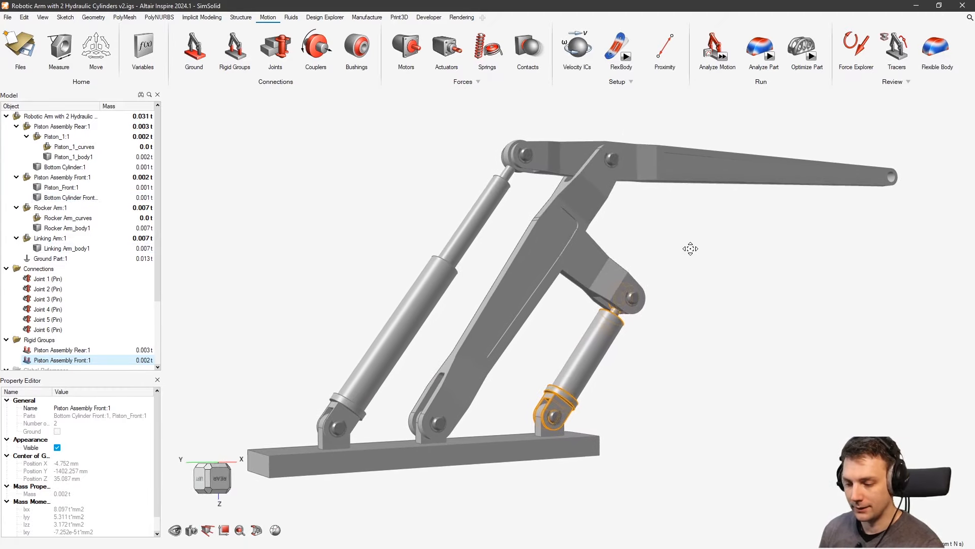
# Run the motion analysis and plot Joint 1's FX, FY, FZ and FM force over time
pyautogui.click(722, 57)
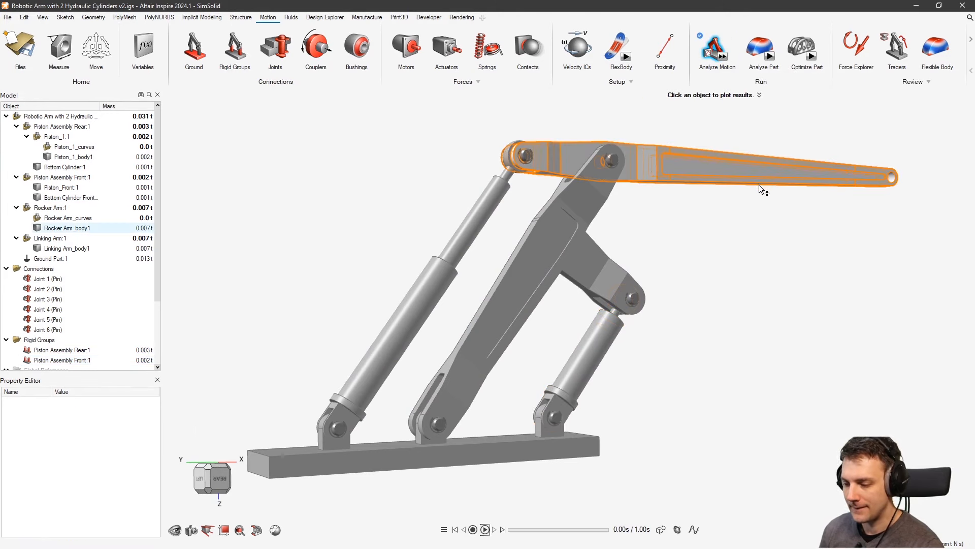
pyautogui.moveTo(721, 280); pyautogui.dragTo(660, 264, button='middle')
pyautogui.moveTo(659, 262); pyautogui.dragTo(653, 261, button='right')
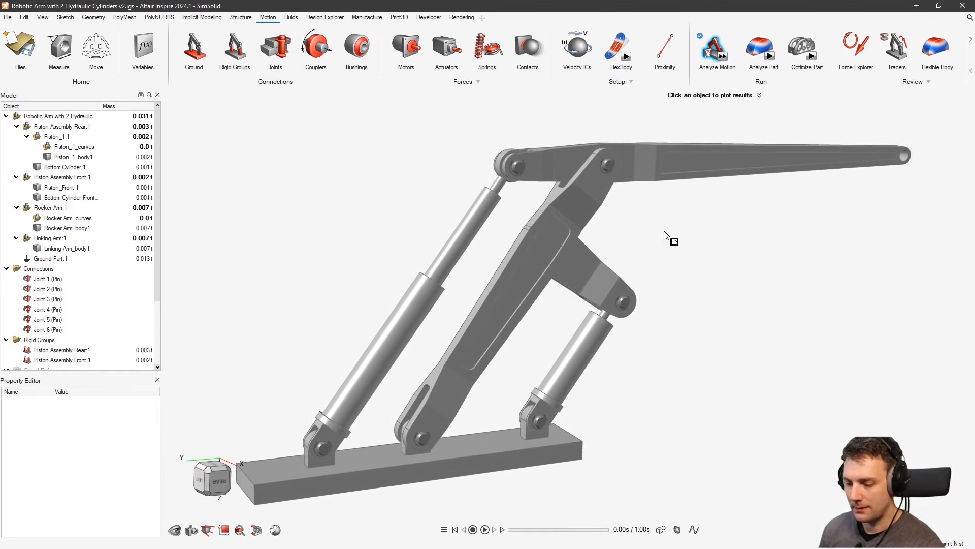
pyautogui.click(710, 54)
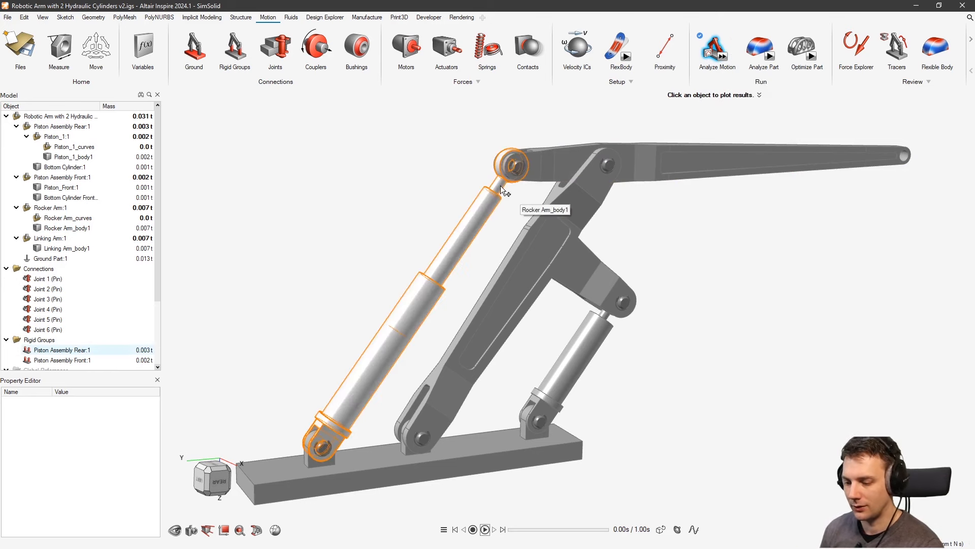
pyautogui.click(518, 168)
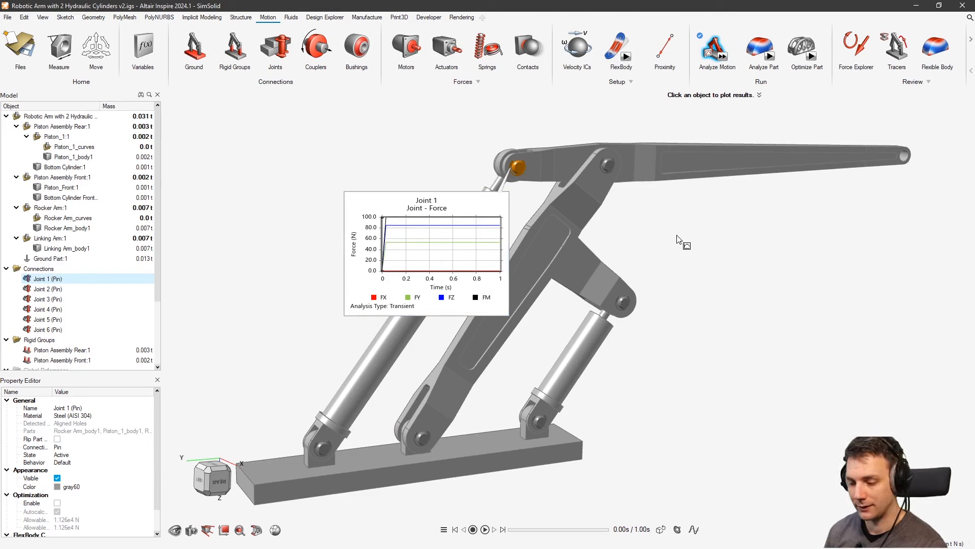
# Leave the motion results and reposition the view around Joint 1's rocker arm pin
pyautogui.rightClick(734, 229)
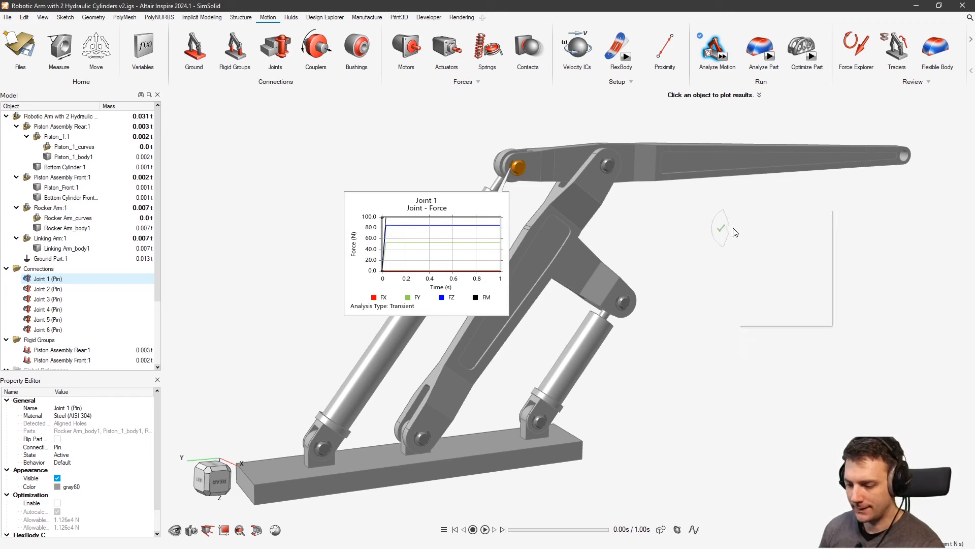
pyautogui.moveTo(689, 230); pyautogui.dragTo(692, 245, button='middle')
pyautogui.moveTo(692, 244); pyautogui.dragTo(694, 239, button='right')
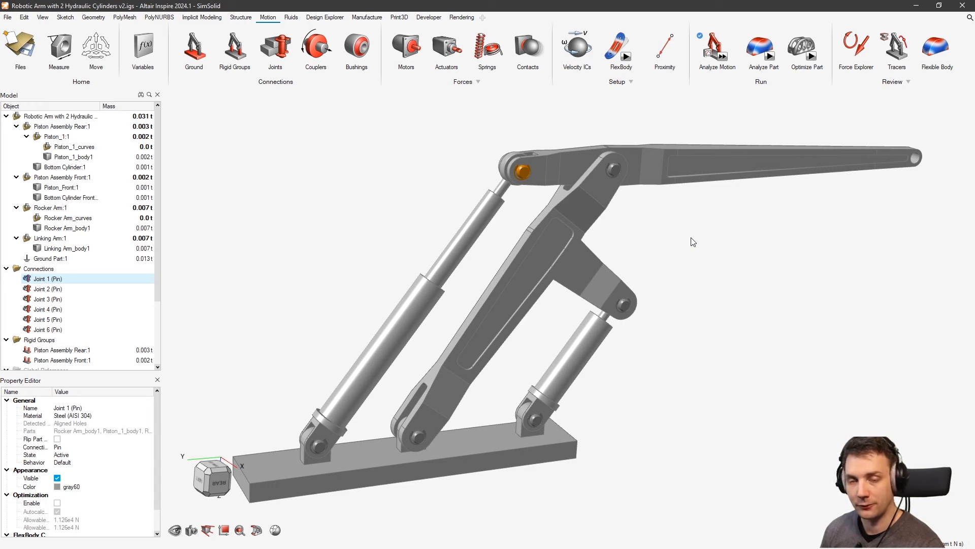
pyautogui.moveTo(798, 241); pyautogui.dragTo(646, 266, button='right')
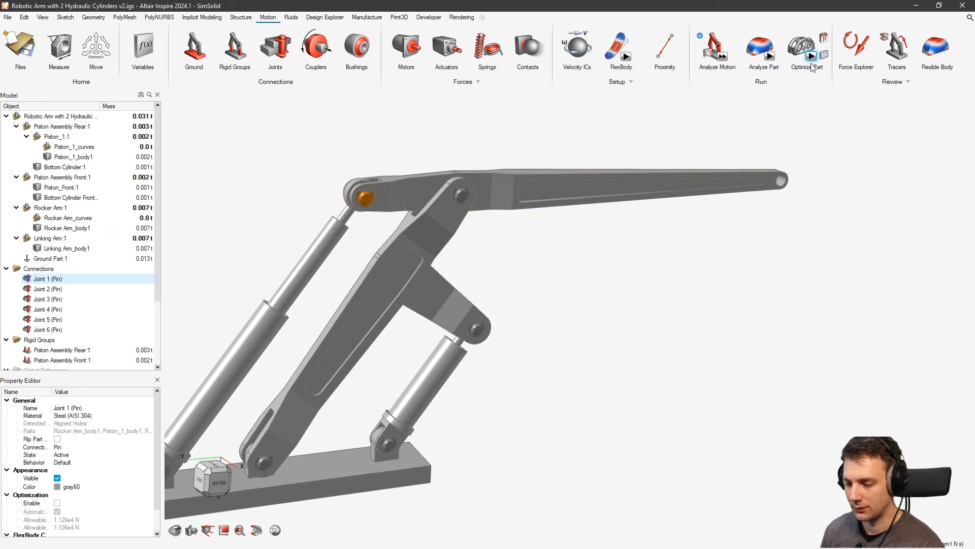
pyautogui.scroll(1, 378, 202)
pyautogui.click(355, 238)
pyautogui.click(366, 197)
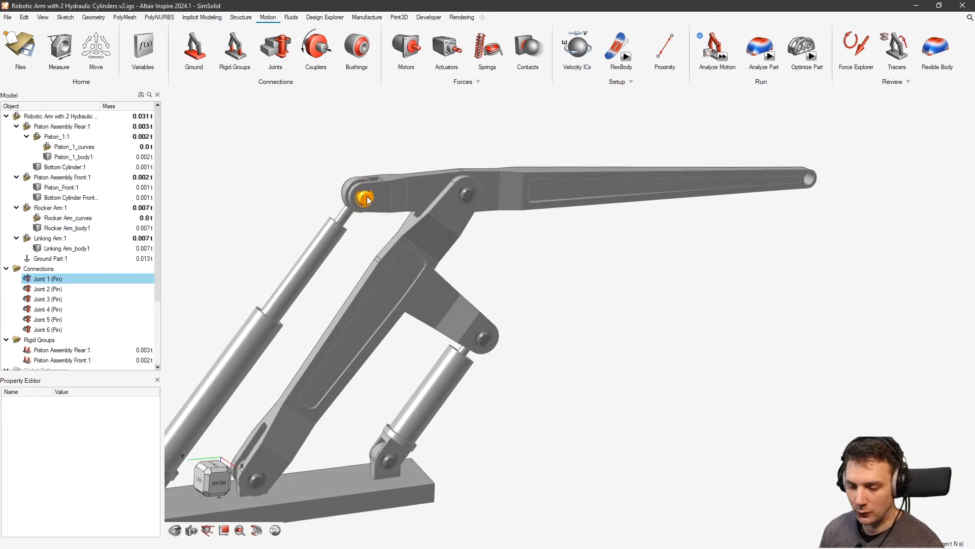
pyautogui.click(375, 231)
# Plot Joint 1's force with FX, FY and FZ hidden, leaving only the FM magnitude near 100 N
pyautogui.click(705, 54)
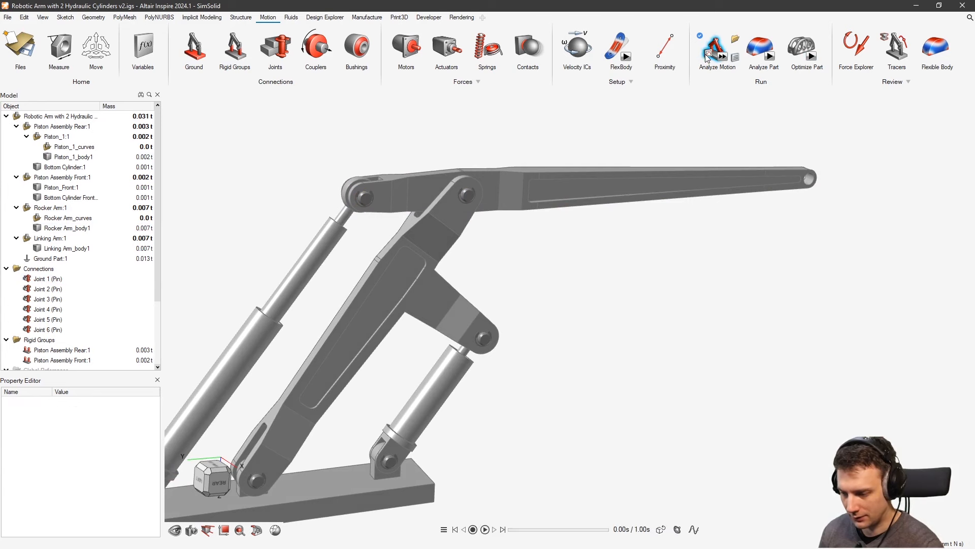
pyautogui.click(365, 198)
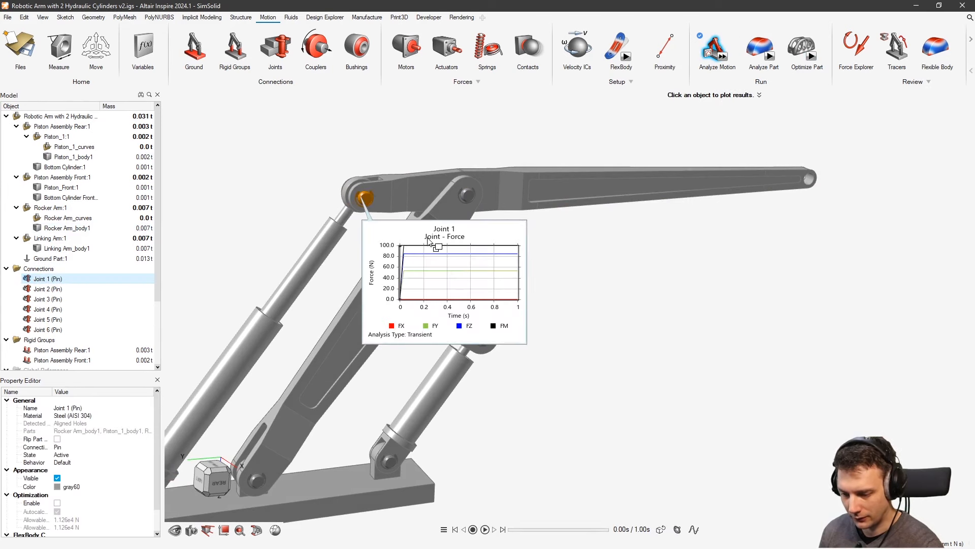
pyautogui.click(393, 327)
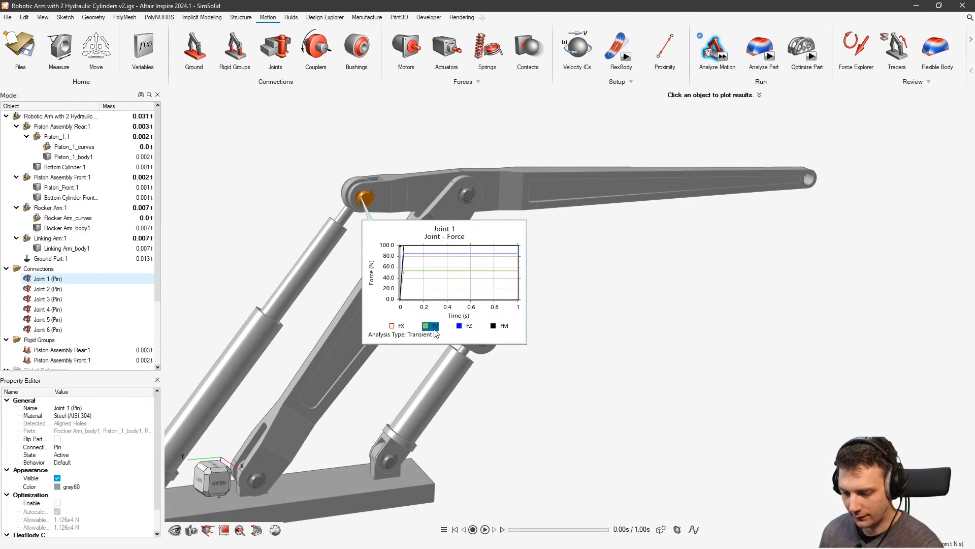
pyautogui.click(432, 328)
pyautogui.click(463, 327)
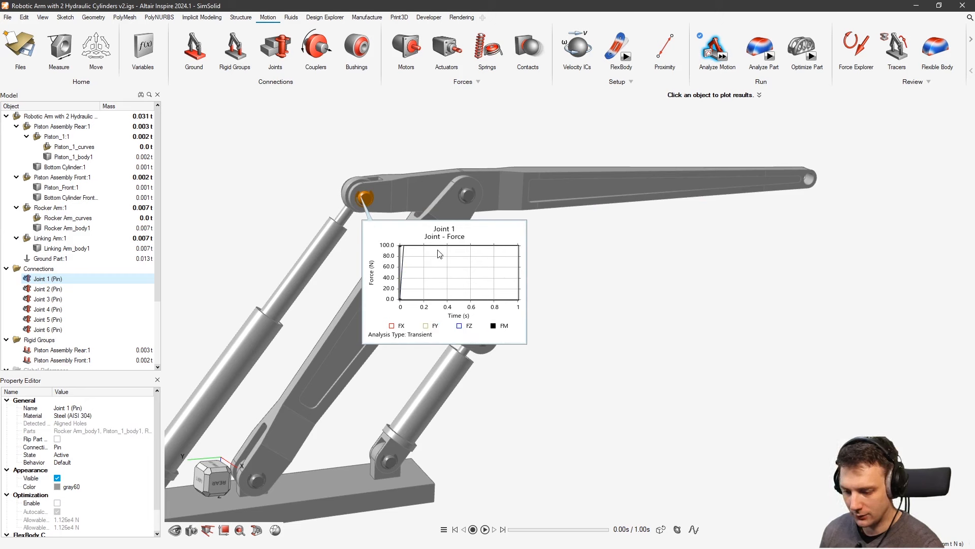
pyautogui.moveTo(443, 250)
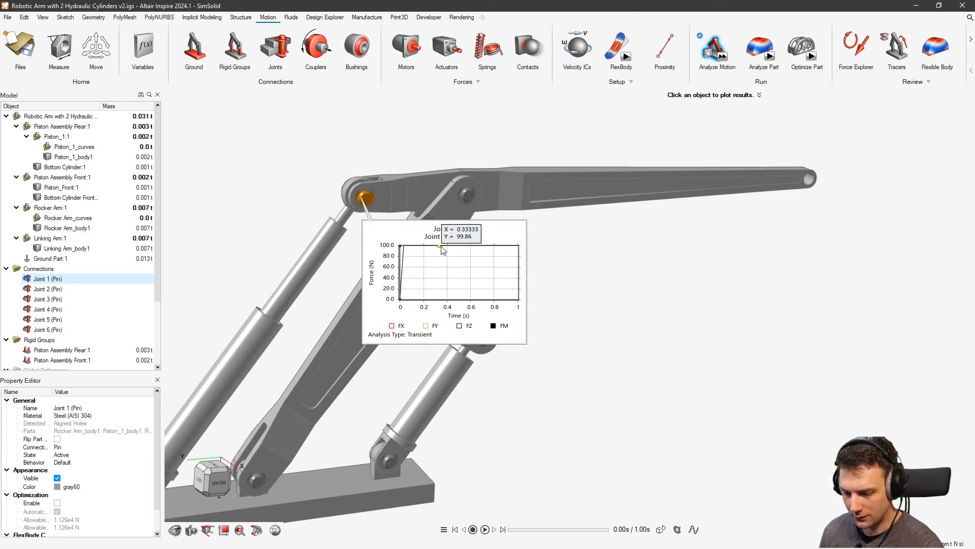
pyautogui.rightClick(684, 238)
pyautogui.rightClick(684, 238)
pyautogui.scroll(-3, 657, 226)
pyautogui.moveTo(636, 266); pyautogui.dragTo(652, 240, button='right')
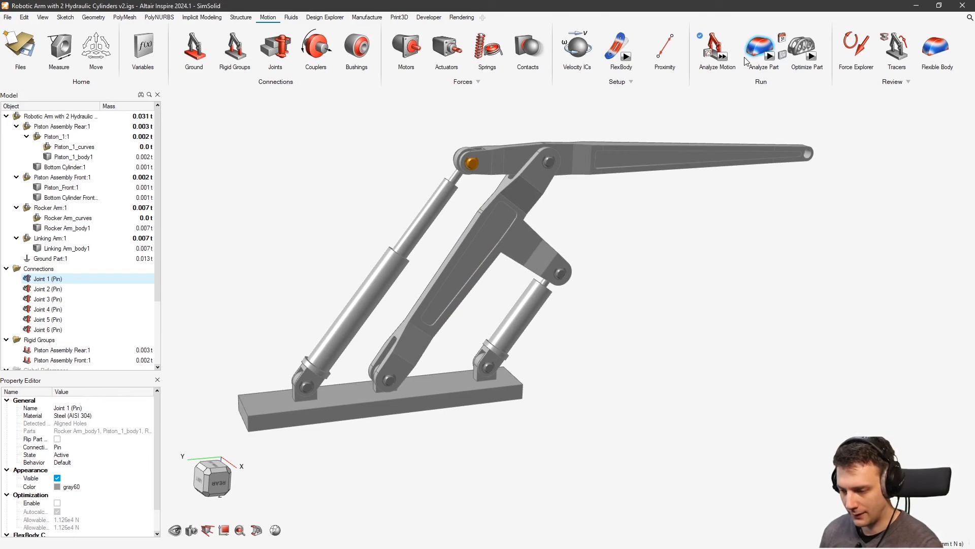
# Rerun the 1.0 s motion analysis with Gravity set to No and plot Joint 1's forces
pyautogui.click(722, 57)
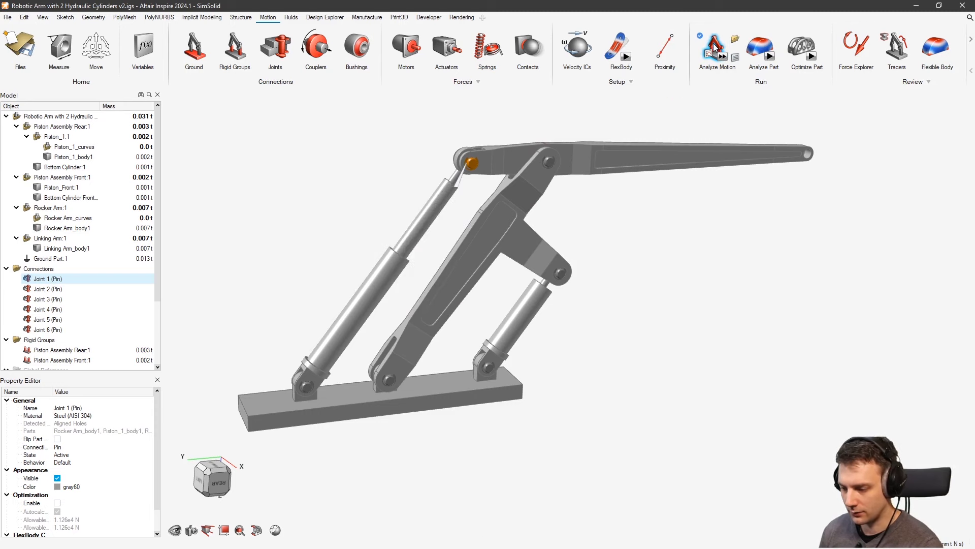
pyautogui.click(730, 56)
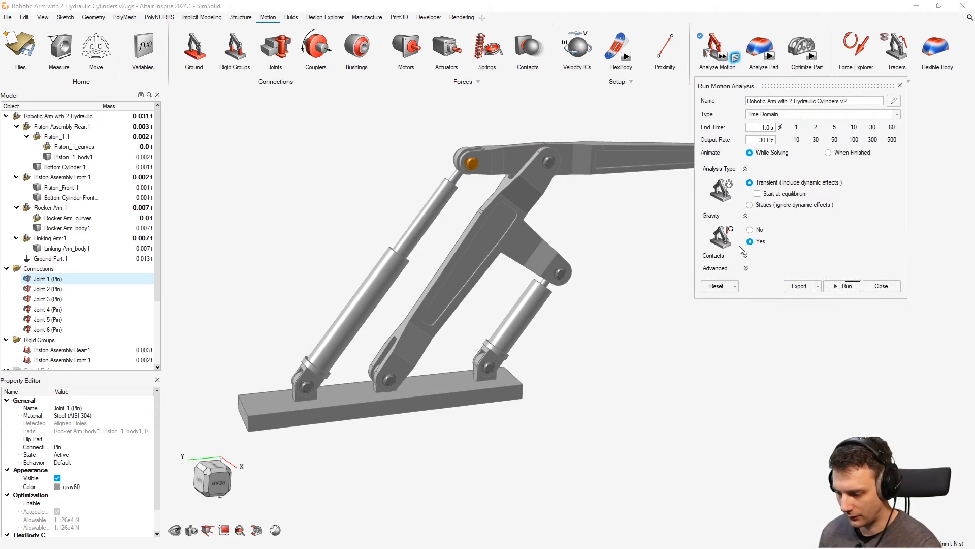
pyautogui.click(756, 232)
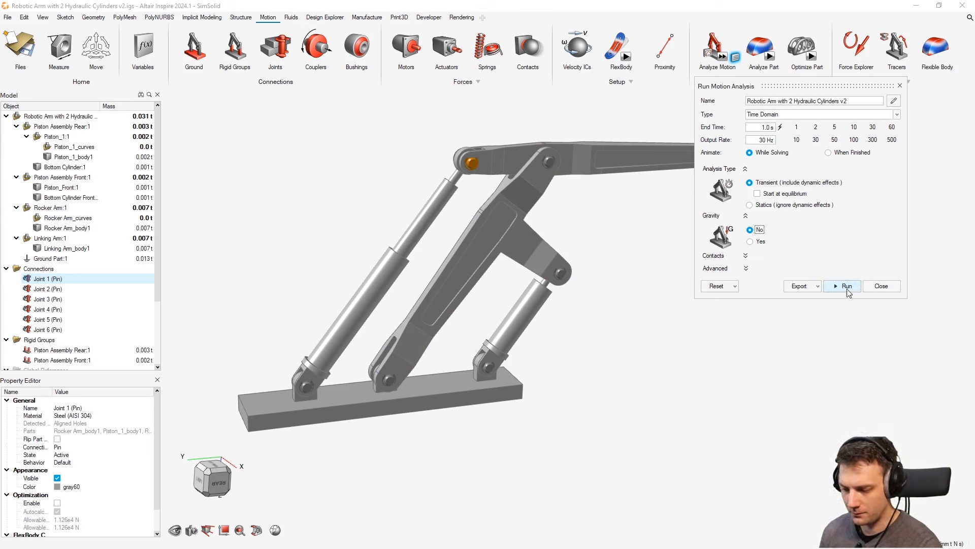
pyautogui.click(846, 287)
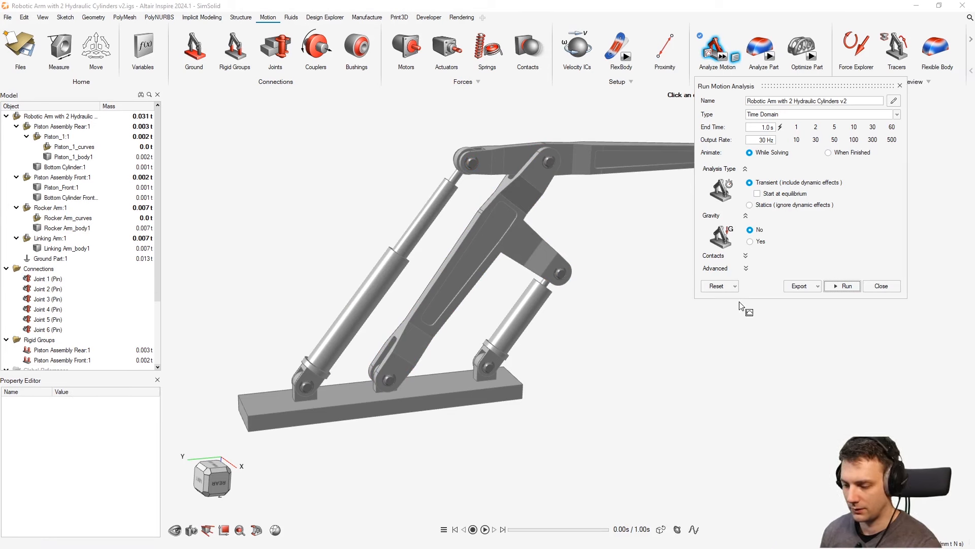
pyautogui.click(839, 285)
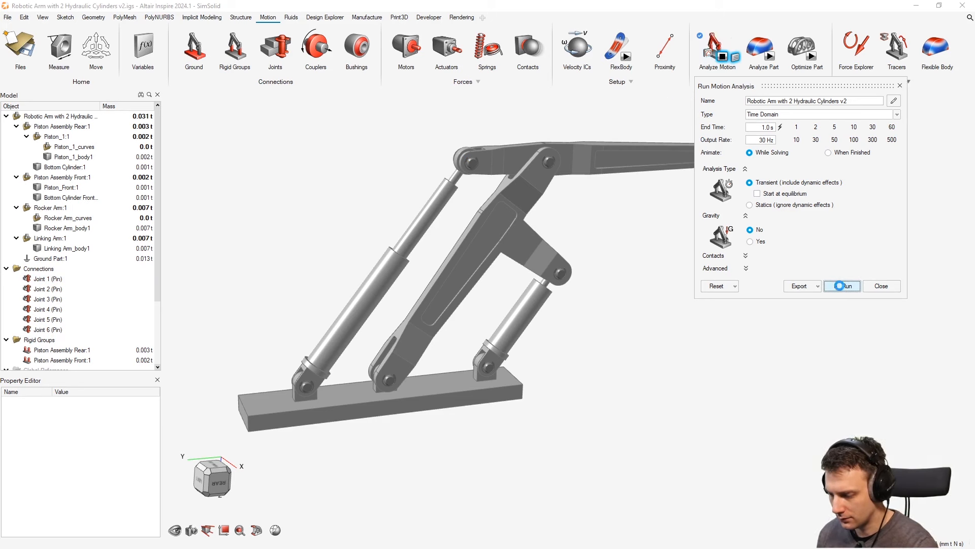
pyautogui.click(881, 286)
pyautogui.click(472, 163)
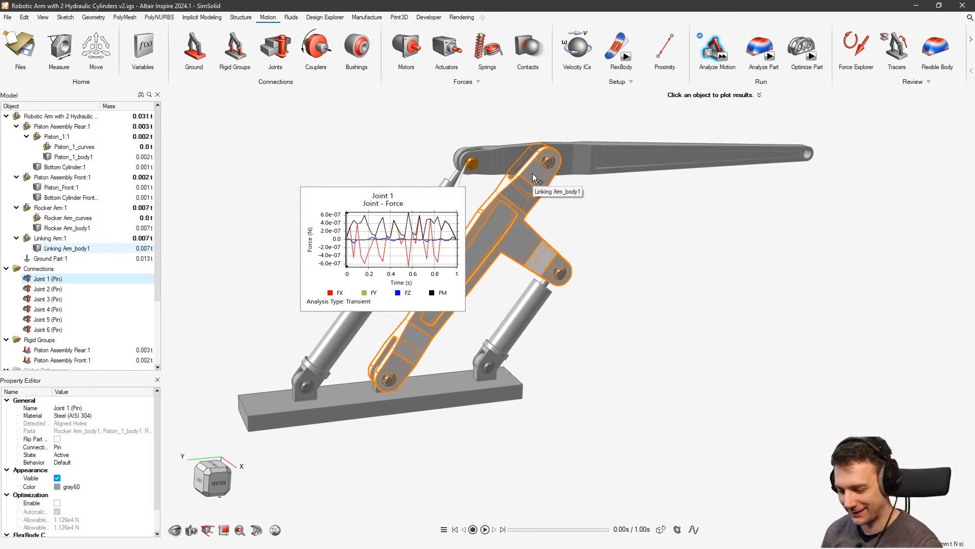
# Review the near-zero force plots of Joint 5 and Joint 3, then start adding a load in Structure
pyautogui.click(549, 161)
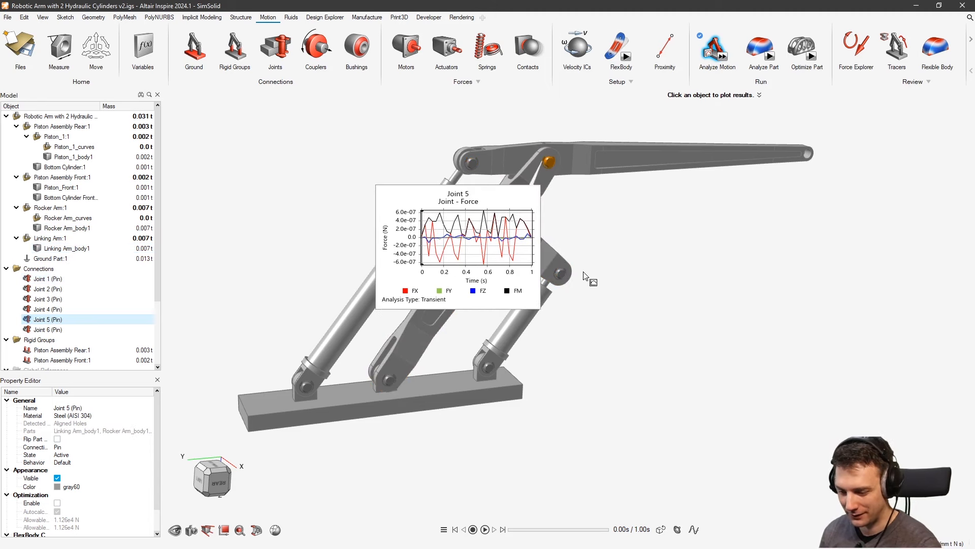
pyautogui.click(562, 272)
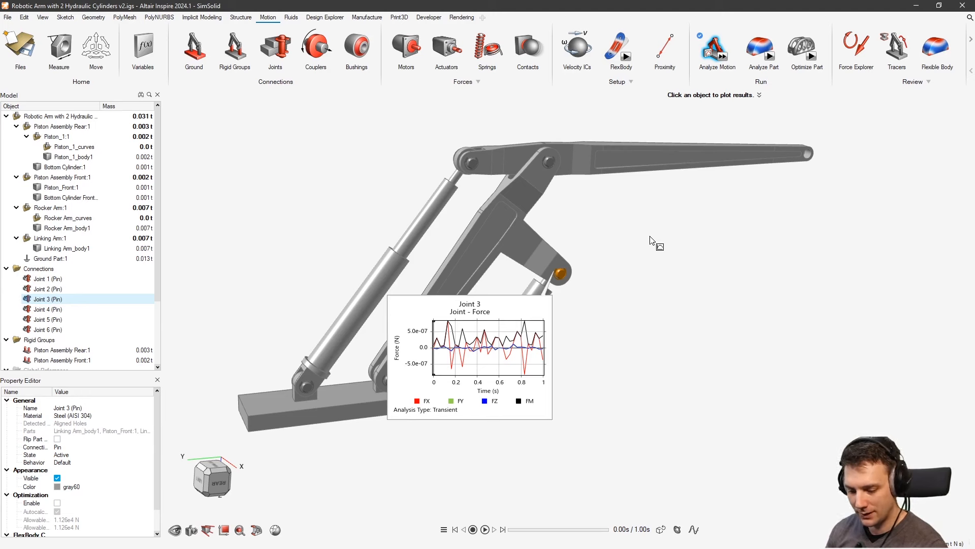
pyautogui.rightClick(718, 229)
pyautogui.click(699, 227)
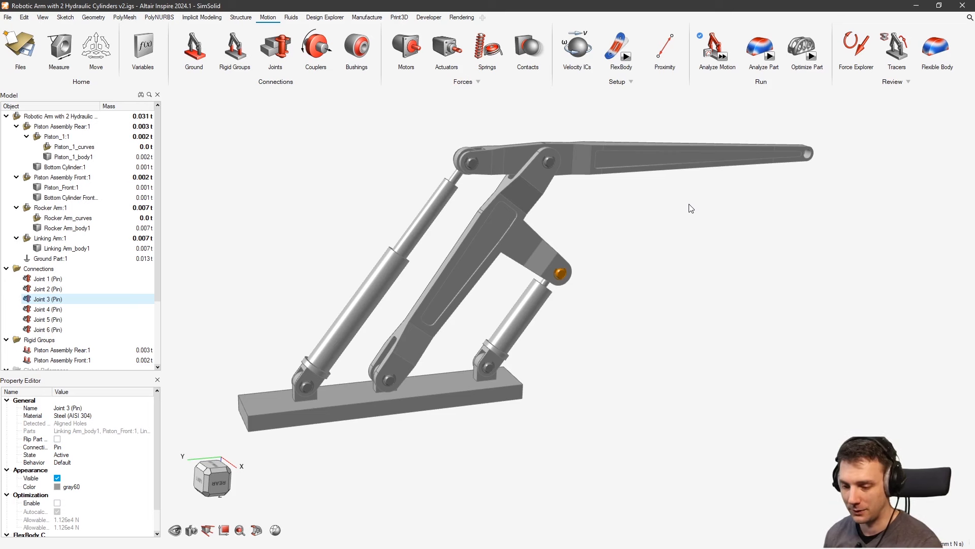
pyautogui.moveTo(616, 212); pyautogui.dragTo(609, 282, button='right')
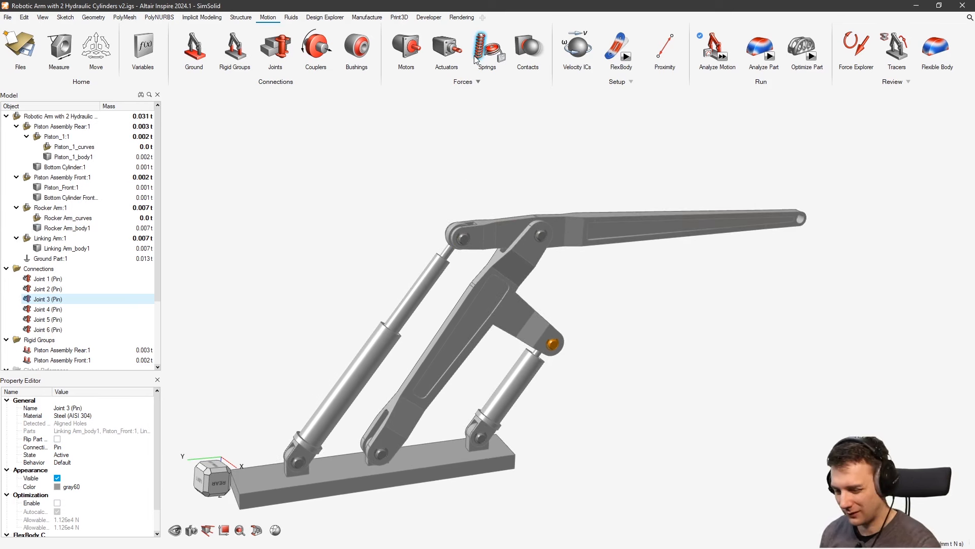
pyautogui.click(242, 18)
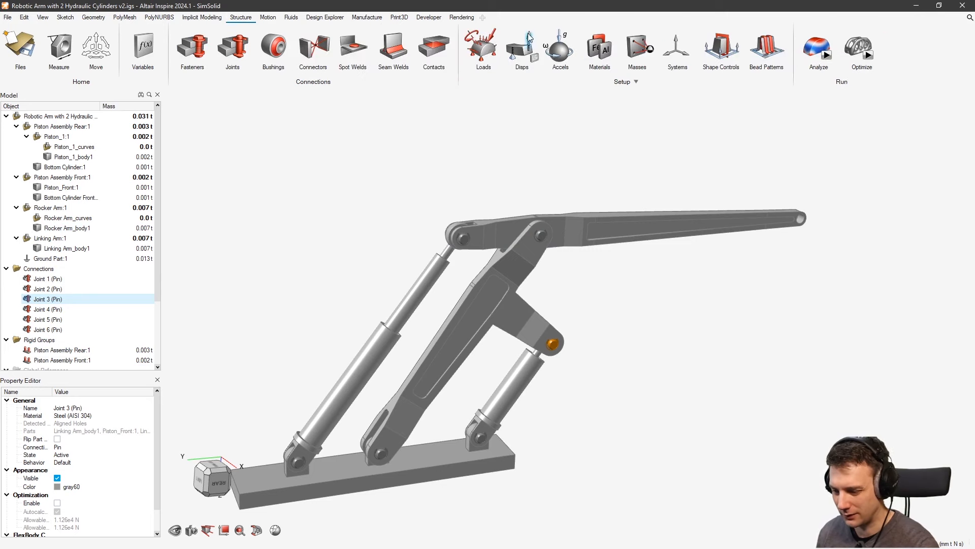
pyautogui.click(482, 47)
# Apply an 800 N distributed force pointing down along Z to the rocker arm's end hole
pyautogui.scroll(6, 823, 203)
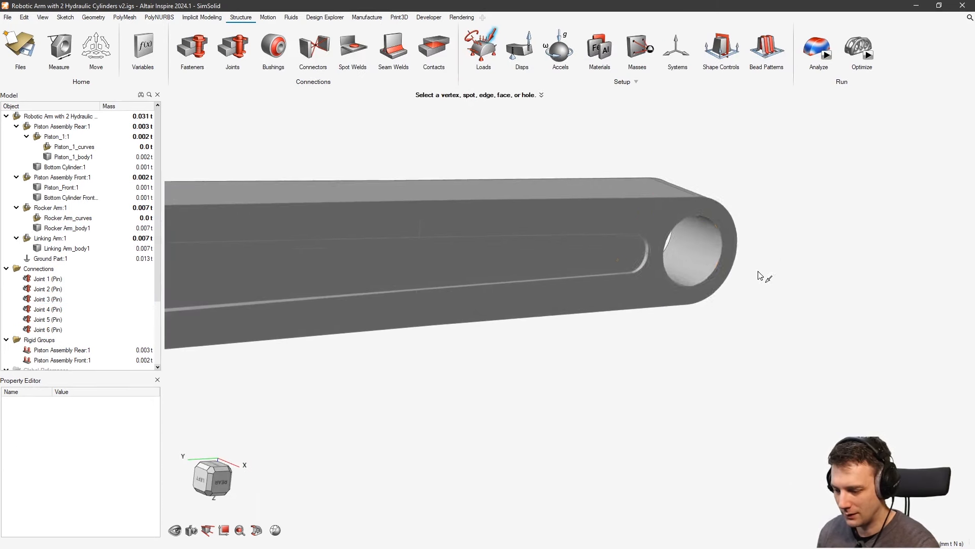
pyautogui.click(675, 254)
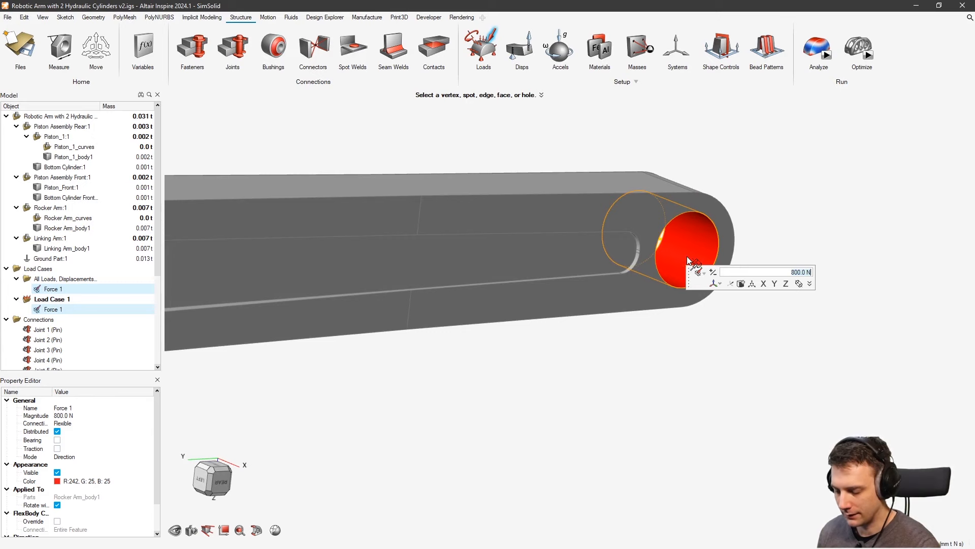
pyautogui.moveTo(688, 260); pyautogui.dragTo(746, 299, button='right')
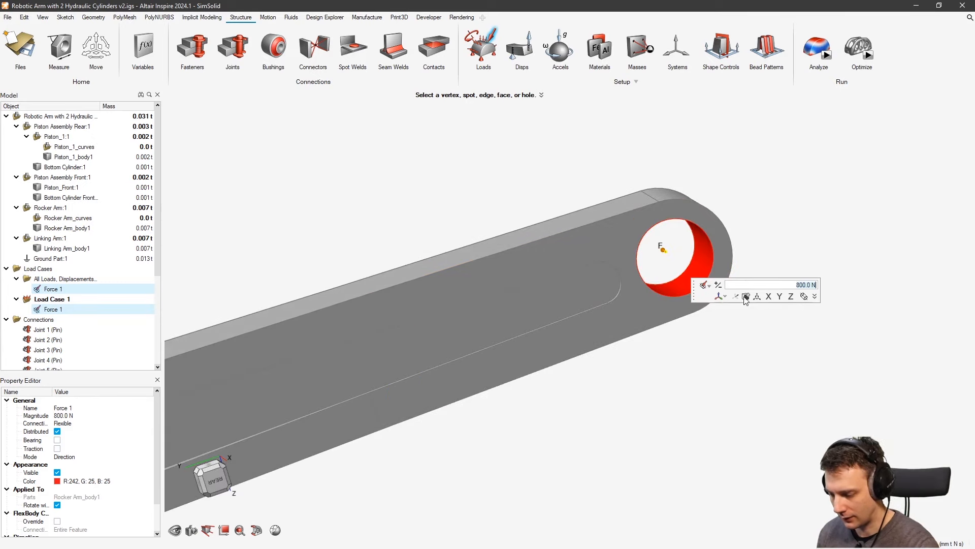
pyautogui.click(794, 298)
pyautogui.scroll(-5, 649, 243)
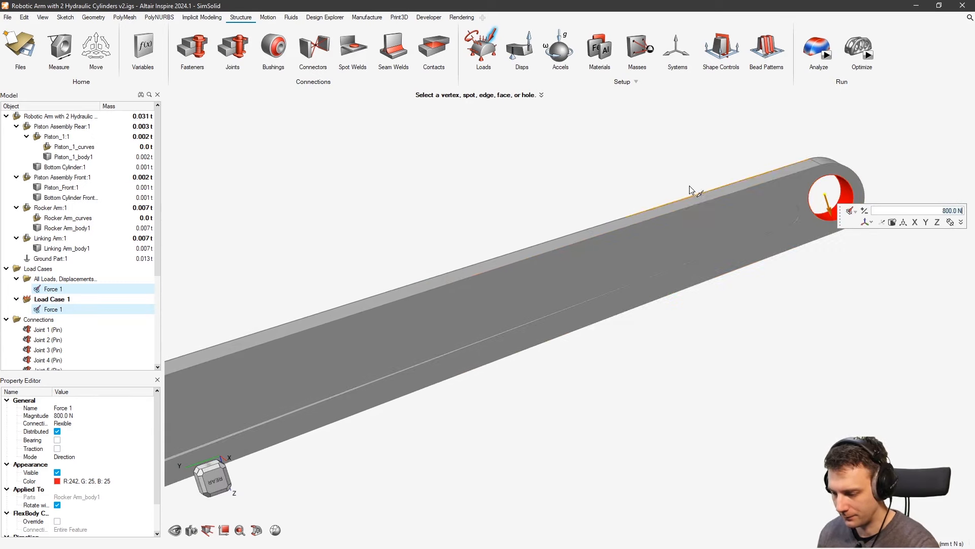
pyautogui.scroll(-4, 623, 187)
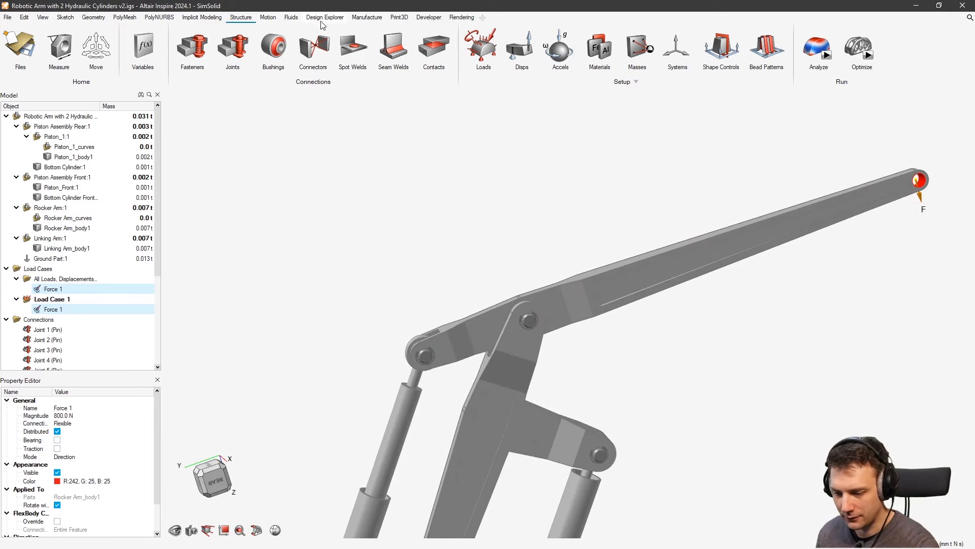
# Rerun the quick motion analysis with the 800 N tip load applied
pyautogui.click(268, 18)
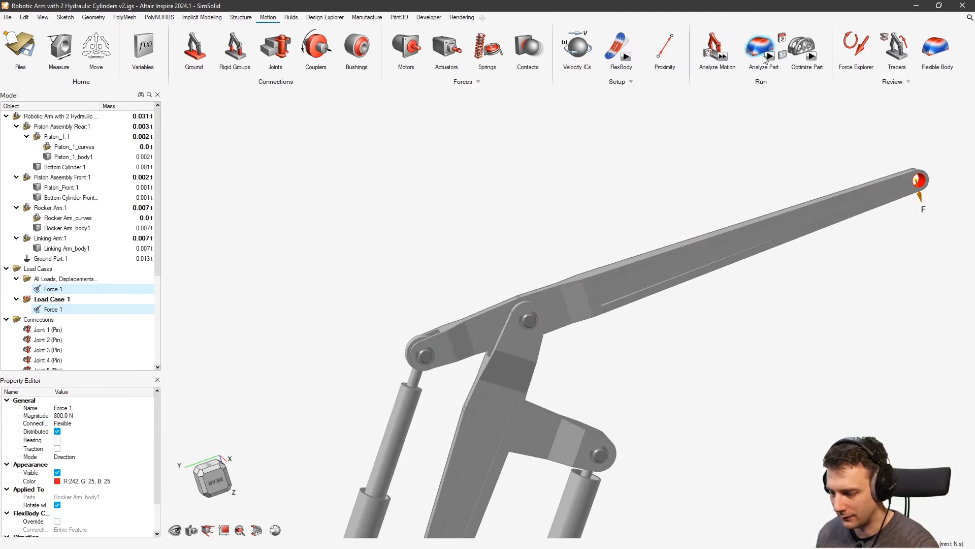
pyautogui.click(722, 57)
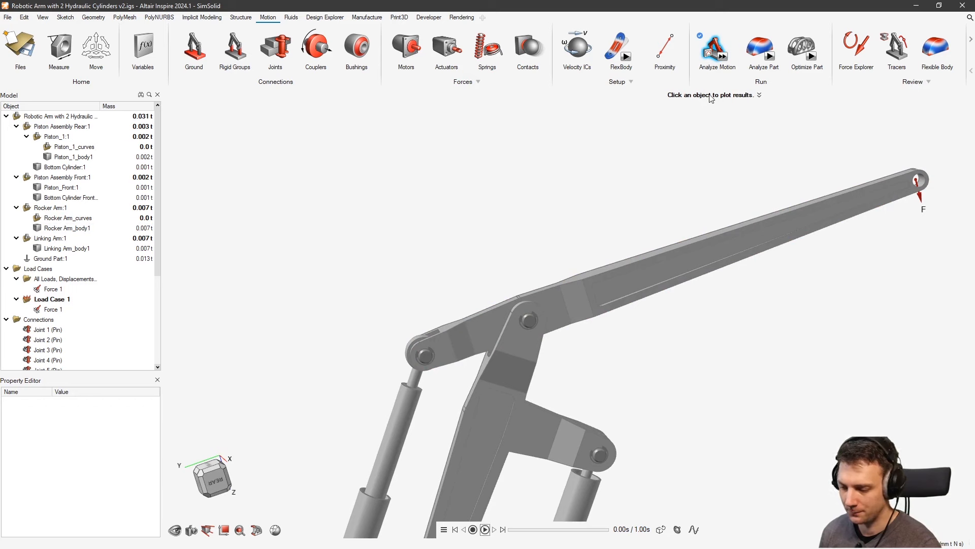
pyautogui.click(716, 45)
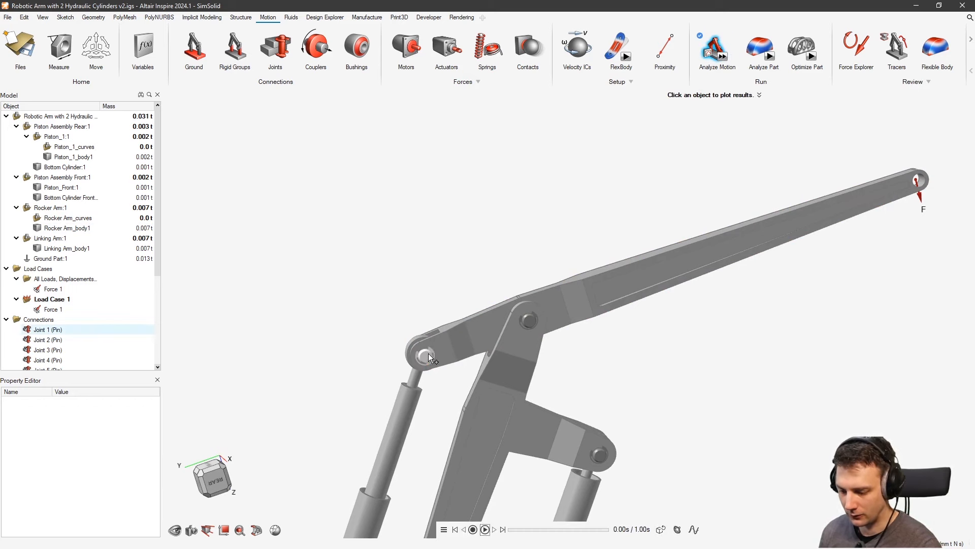
# Plot the Joint 1 and Joint 5 force results and orbit around the arm
pyautogui.click(428, 354)
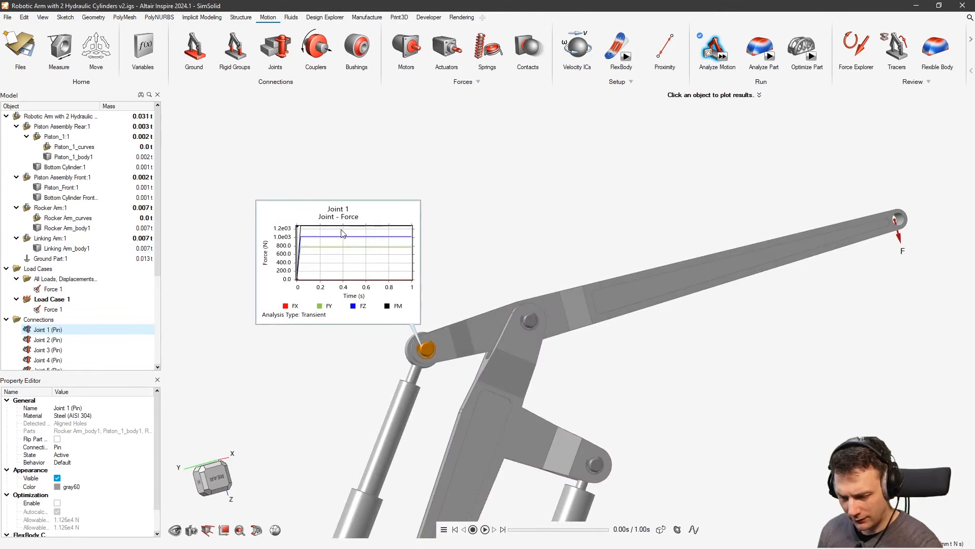
pyautogui.moveTo(338, 231)
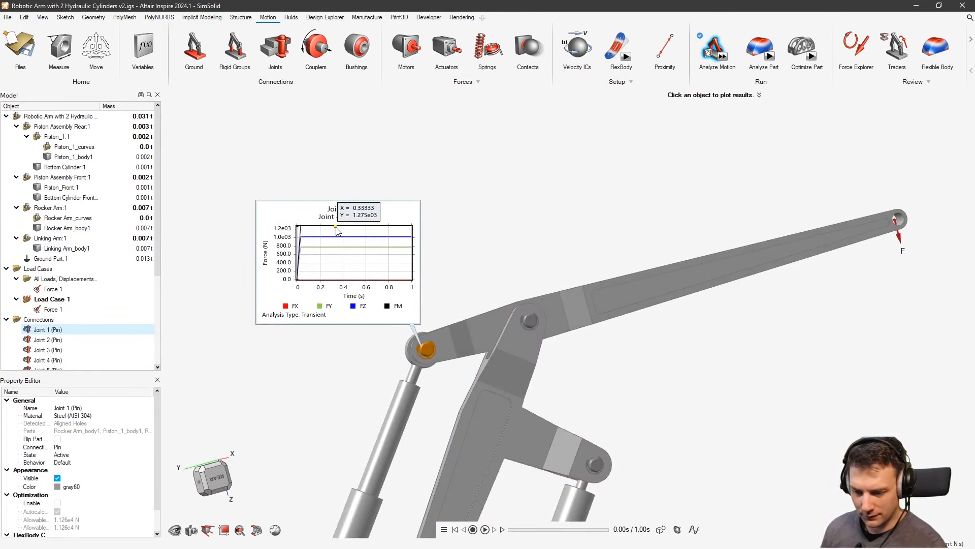
pyautogui.click(530, 321)
pyautogui.moveTo(579, 218); pyautogui.dragTo(608, 262, button='middle')
pyautogui.moveTo(612, 325); pyautogui.dragTo(541, 376, button='middle')
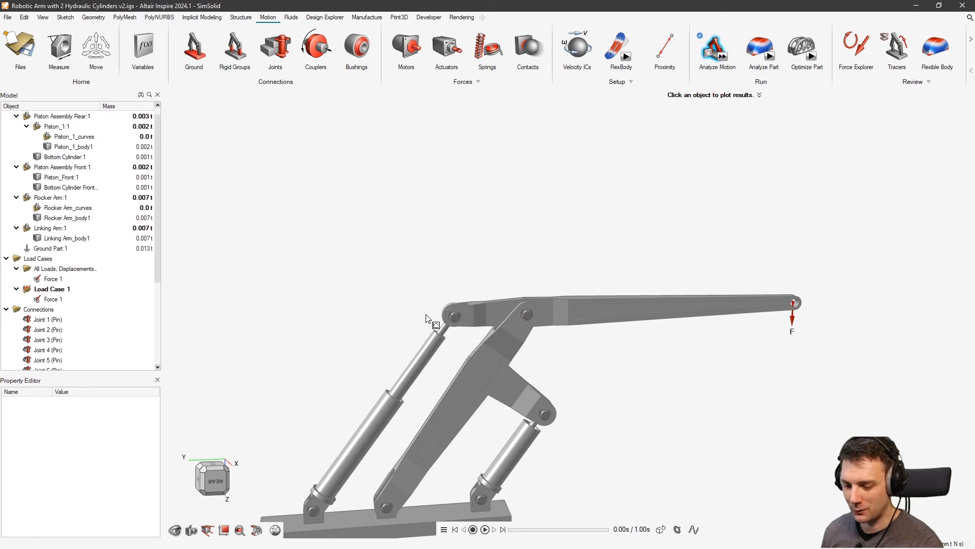
pyautogui.click(457, 318)
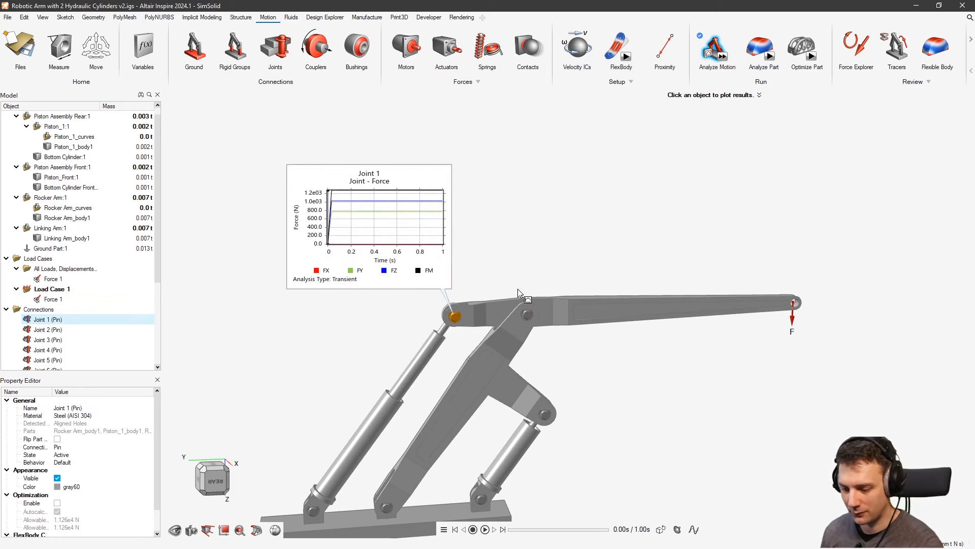
pyautogui.click(528, 315)
pyautogui.moveTo(456, 367)
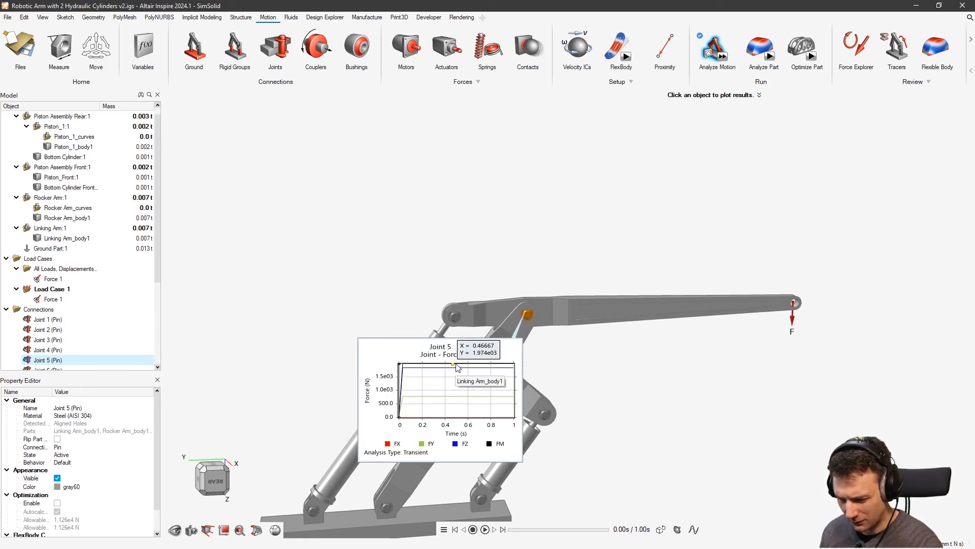
pyautogui.moveTo(457, 367); pyautogui.dragTo(613, 308, button='right')
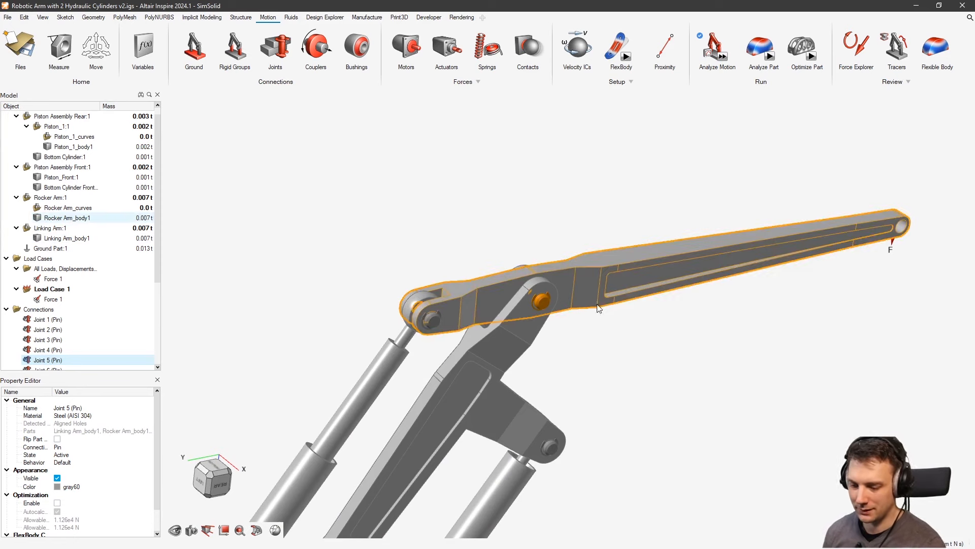
pyautogui.moveTo(602, 306); pyautogui.dragTo(619, 324, button='right')
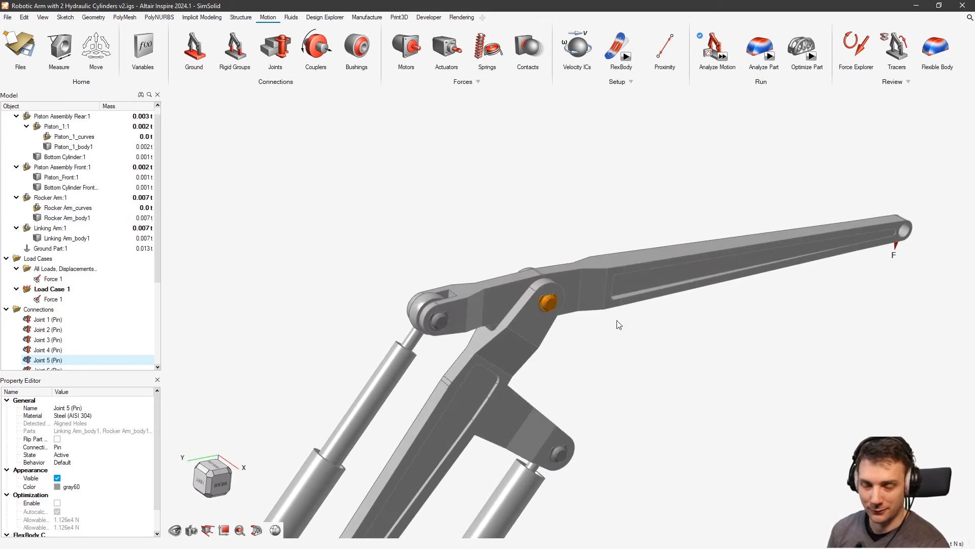
pyautogui.moveTo(619, 324); pyautogui.dragTo(693, 253, button='right')
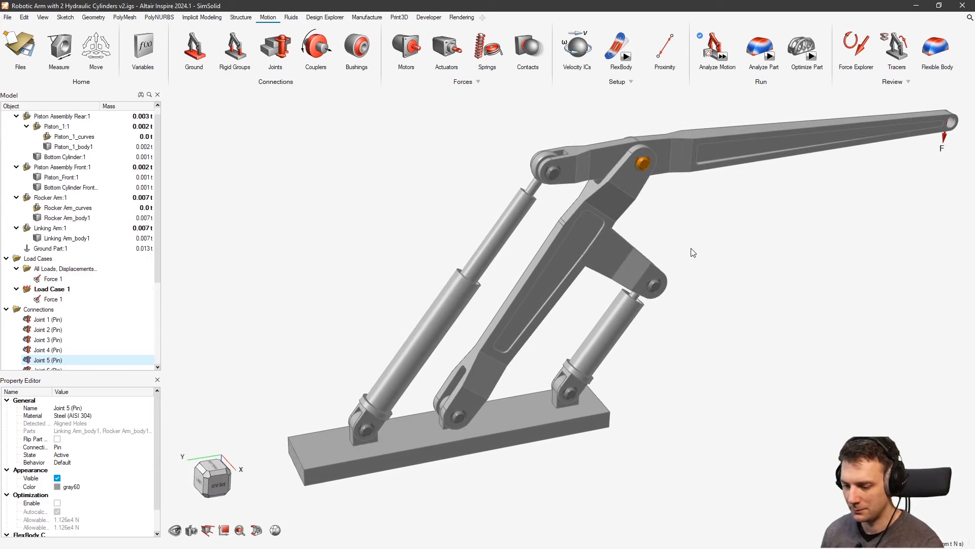
pyautogui.moveTo(713, 302); pyautogui.dragTo(737, 322, button='right')
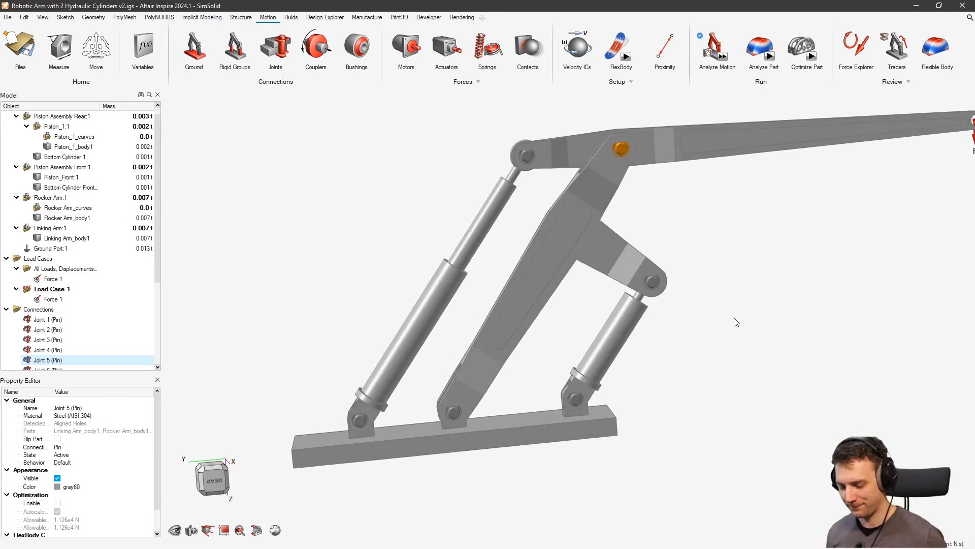
pyautogui.moveTo(714, 287); pyautogui.dragTo(579, 293, button='middle')
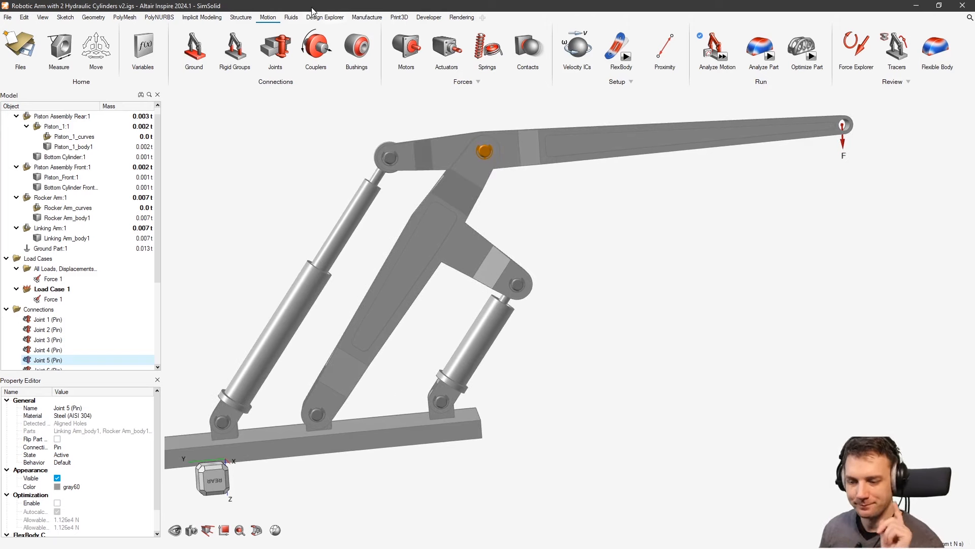
# Run SimSolid on Load Case 1 and close the 'No Support in Load Case' error
pyautogui.click(241, 17)
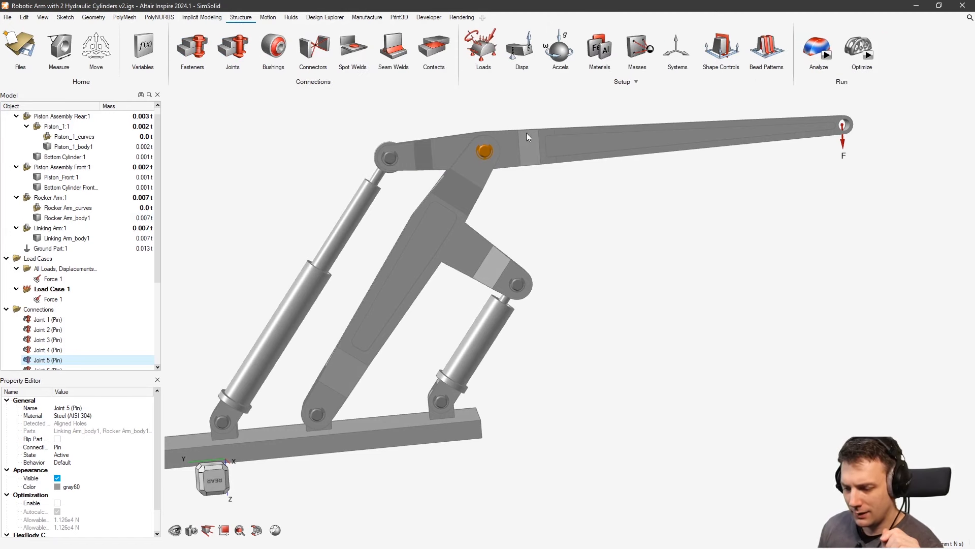
pyautogui.moveTo(645, 254); pyautogui.dragTo(670, 275, button='middle')
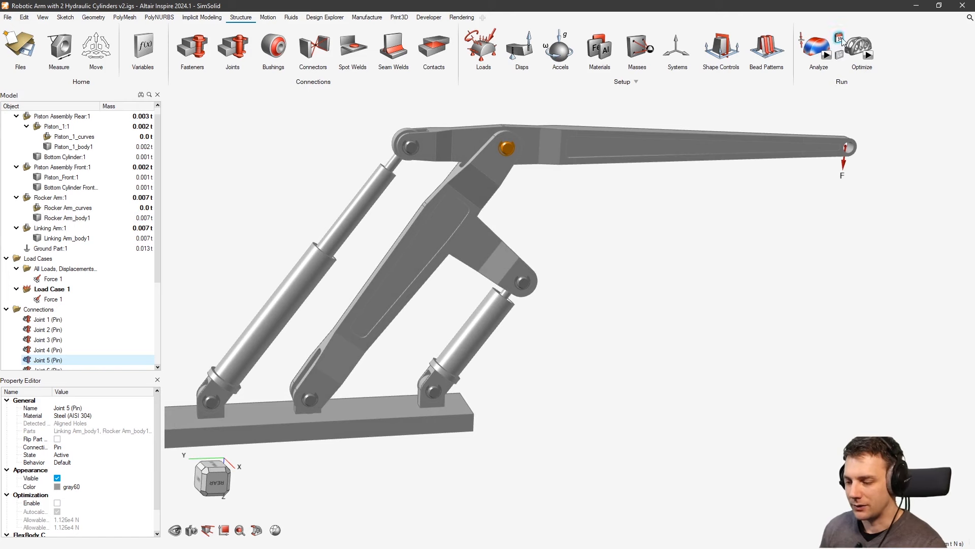
pyautogui.click(828, 56)
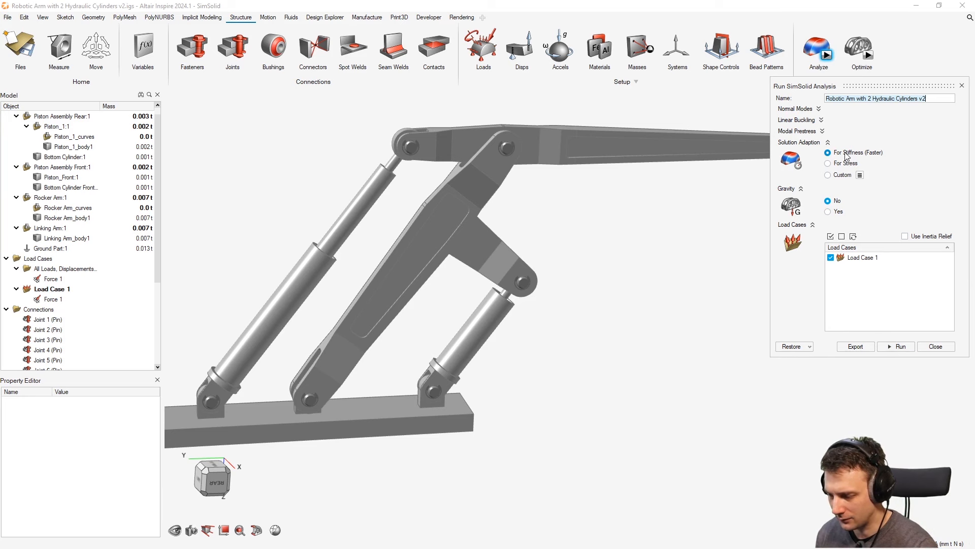
pyautogui.click(902, 347)
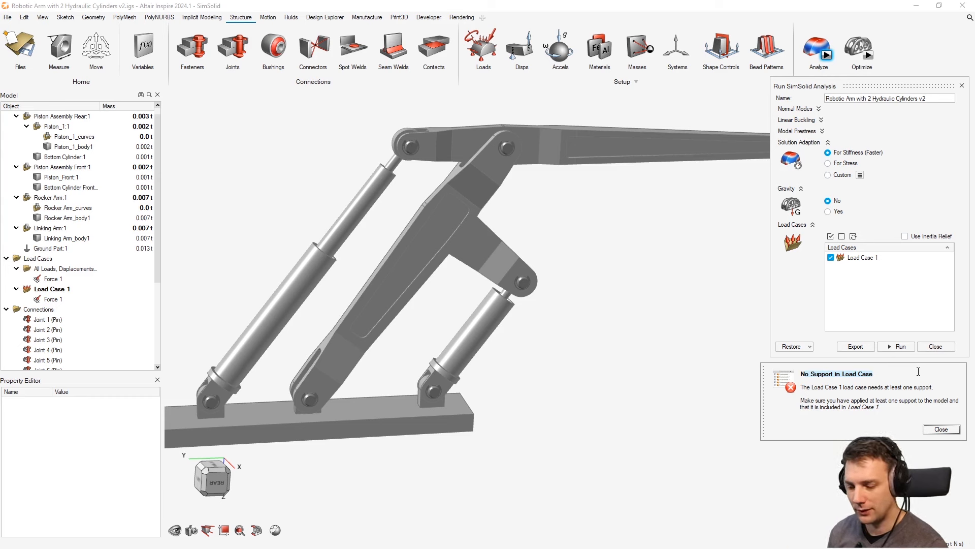
pyautogui.click(942, 429)
pyautogui.moveTo(550, 366); pyautogui.dragTo(612, 367, button='middle')
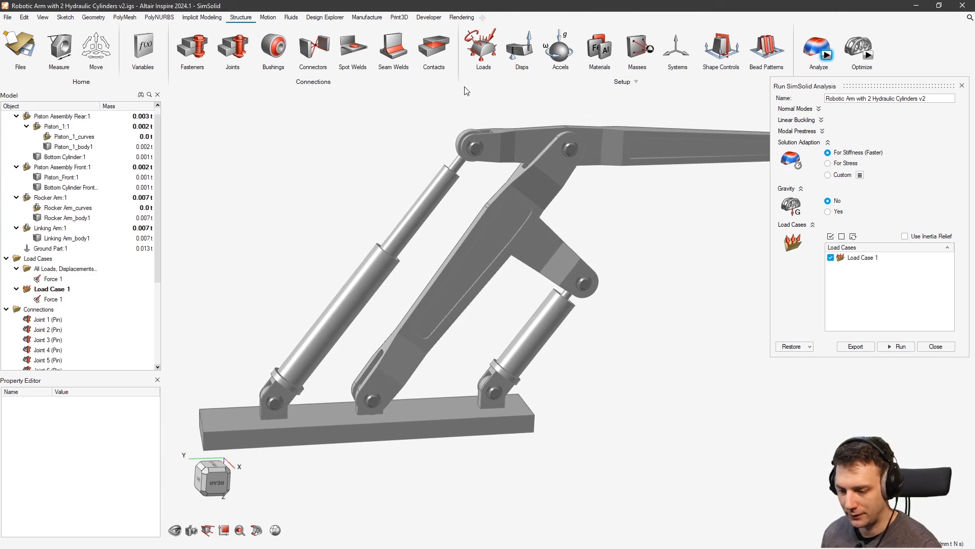
# Review Load Case 1 in the enlarged Load Cases table
pyautogui.click(497, 58)
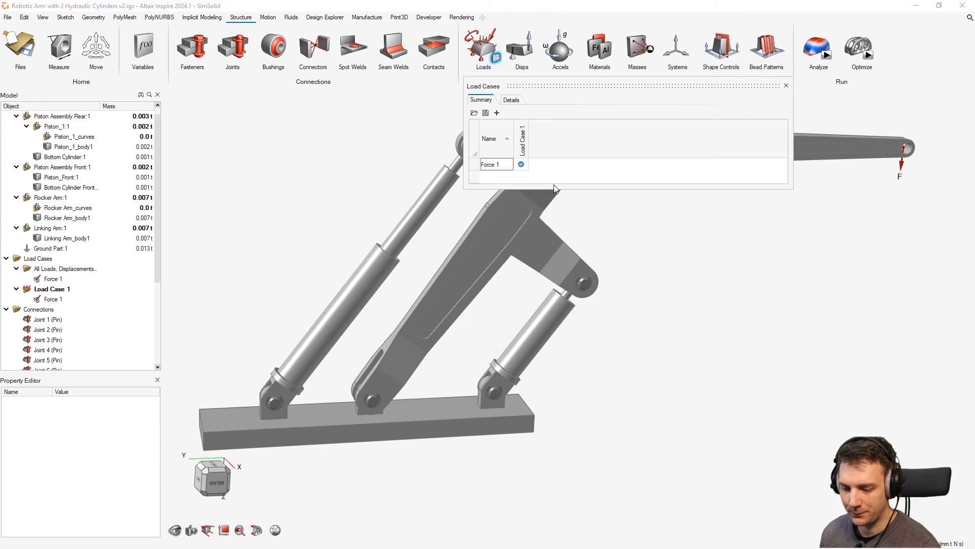
pyautogui.moveTo(557, 187); pyautogui.dragTo(553, 237)
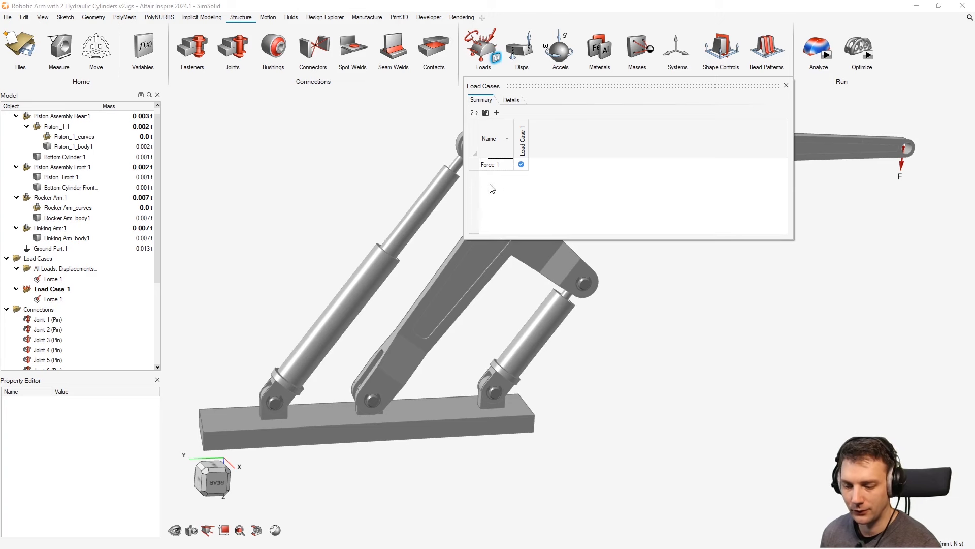
pyautogui.moveTo(825, 65)
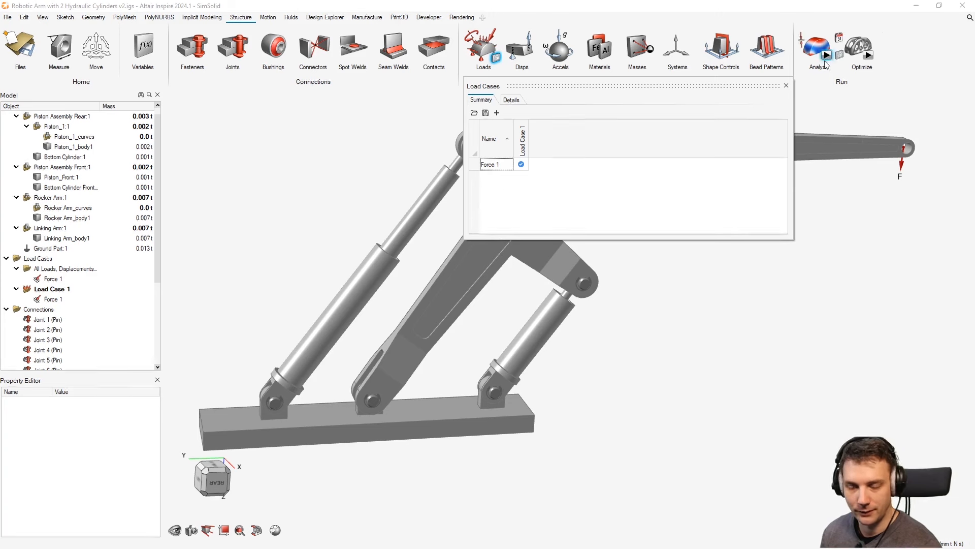
pyautogui.click(786, 85)
# Fix the Ground Part:1 base plate face as Support 1, restraining Tx, Ty and Tz
pyautogui.click(479, 60)
pyautogui.scroll(-3, 506, 214)
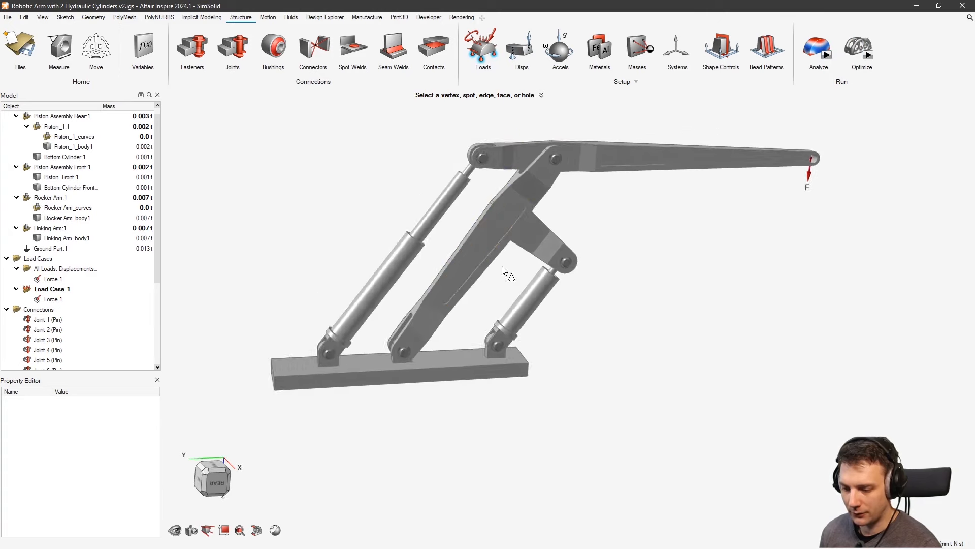
pyautogui.moveTo(502, 267); pyautogui.dragTo(523, 196, button='middle')
pyautogui.click(419, 320)
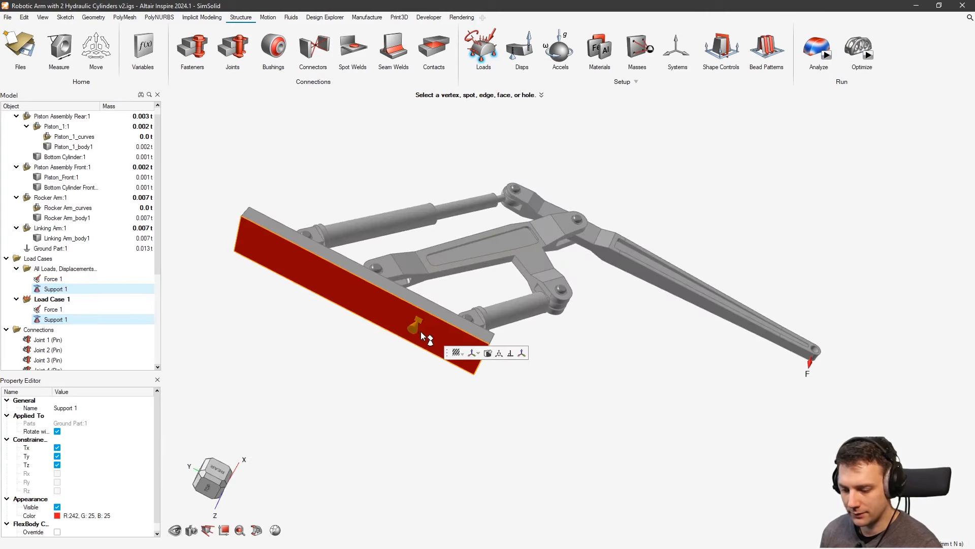
pyautogui.moveTo(419, 321)
pyautogui.mouseDown(button='middle')
pyautogui.moveTo(422, 368)
pyautogui.moveTo(436, 326)
pyautogui.mouseUp(button='middle')
pyautogui.moveTo(635, 276); pyautogui.dragTo(429, 398, button='middle')
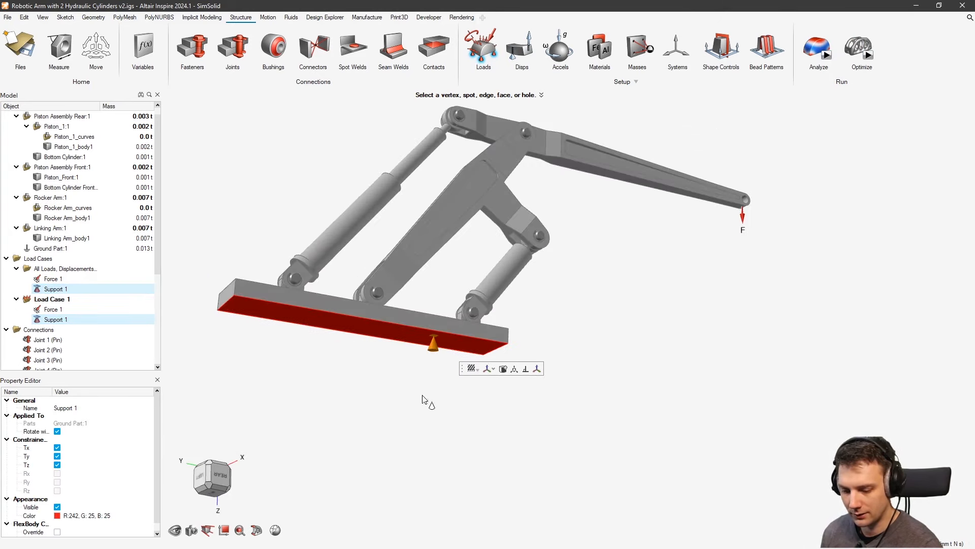
pyautogui.rightClick(644, 335)
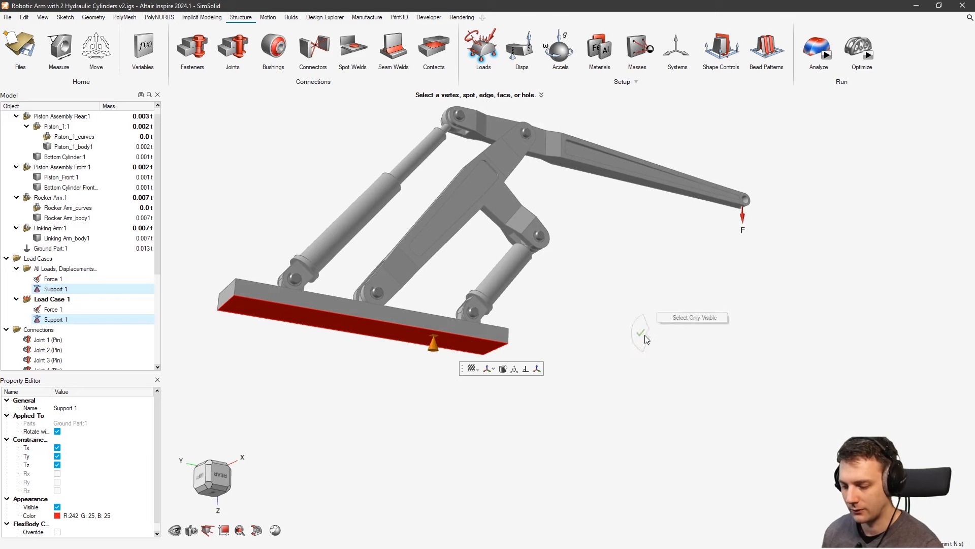
pyautogui.moveTo(597, 313); pyautogui.dragTo(611, 289, button='middle')
pyautogui.moveTo(621, 269); pyautogui.dragTo(655, 290, button='right')
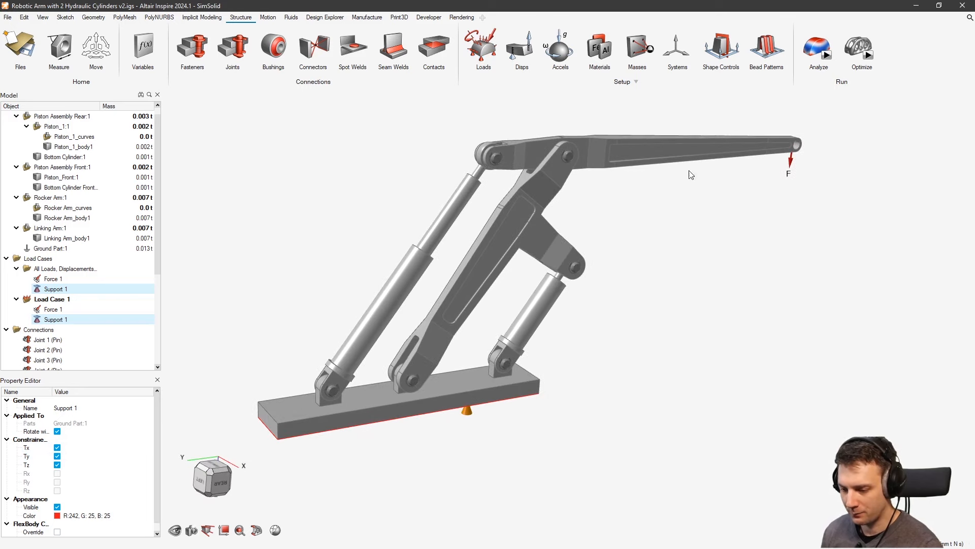
pyautogui.click(270, 18)
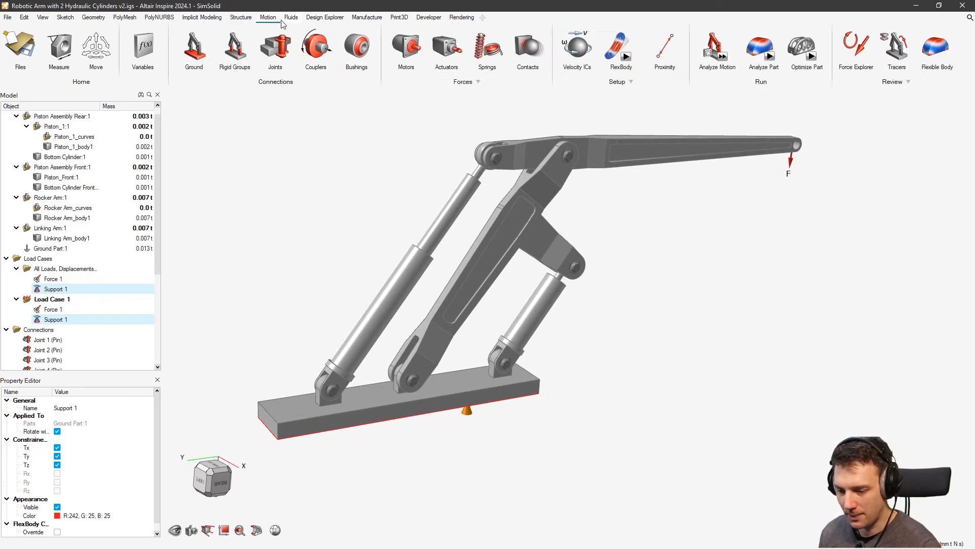
# Unground Ground Part:1 in the grounded parts list
pyautogui.click(195, 51)
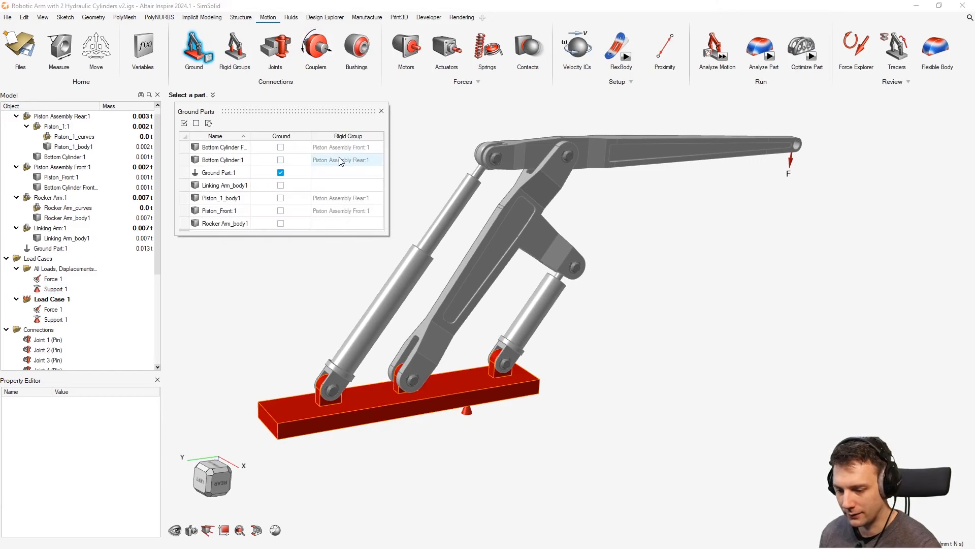
pyautogui.click(280, 173)
pyautogui.click(381, 110)
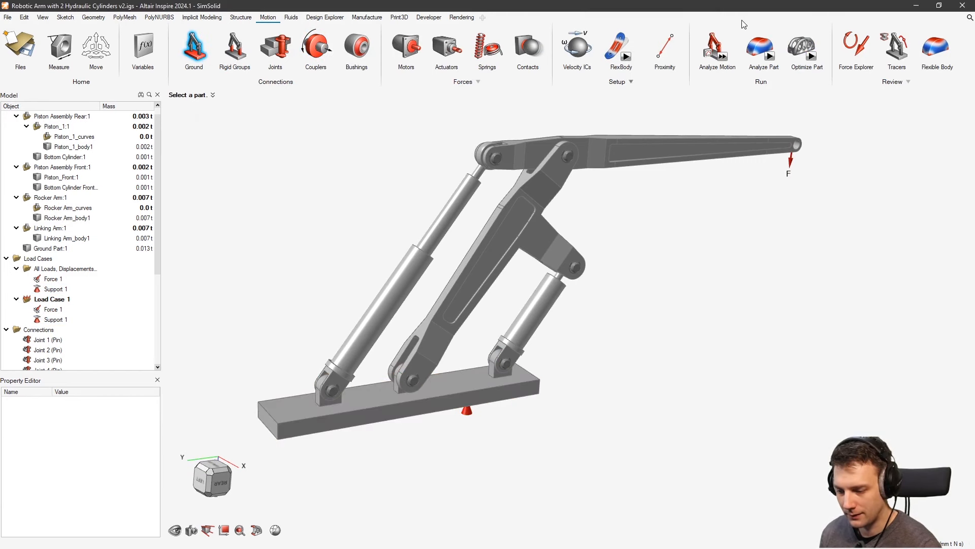
# Run a quick 1-second motion analysis with Support 1 in place
pyautogui.click(736, 60)
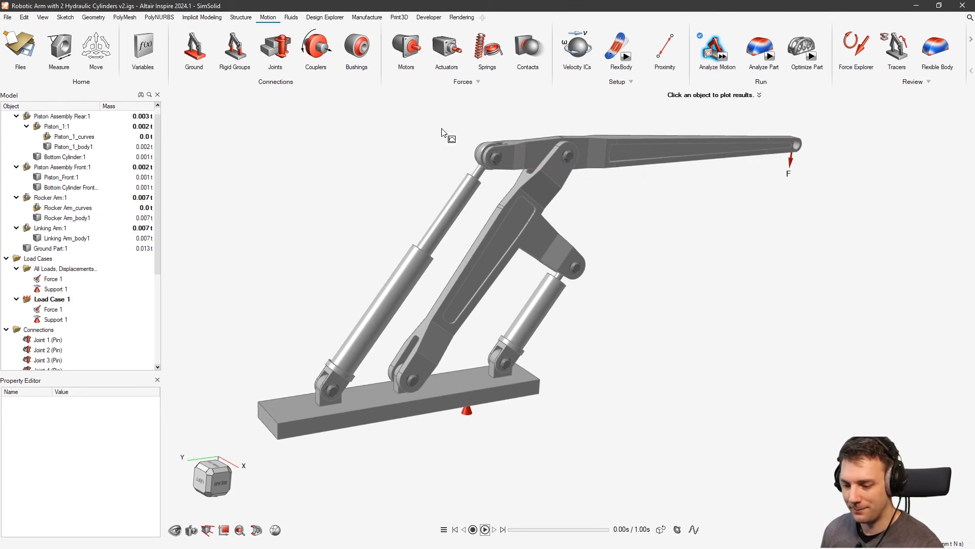
pyautogui.moveTo(413, 165); pyautogui.dragTo(457, 172, button='right')
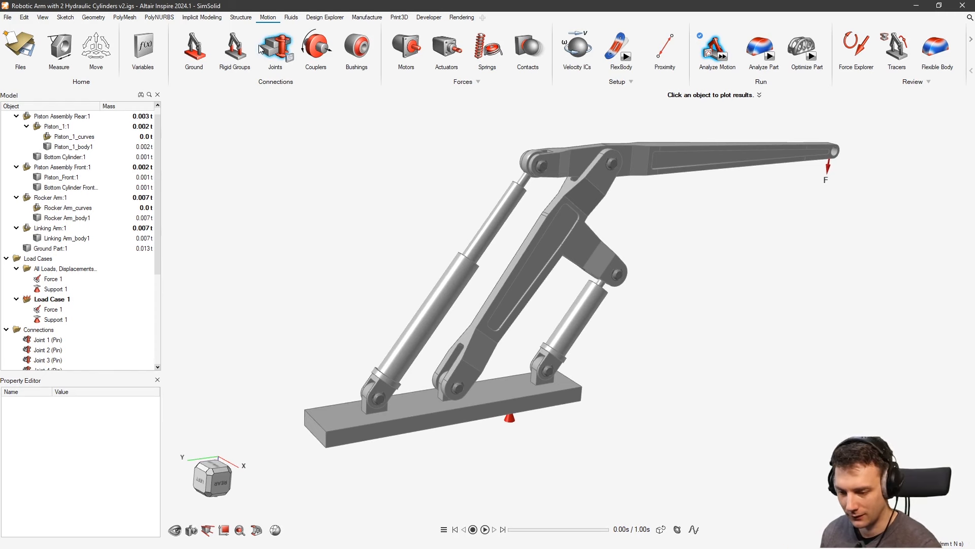
pyautogui.click(246, 18)
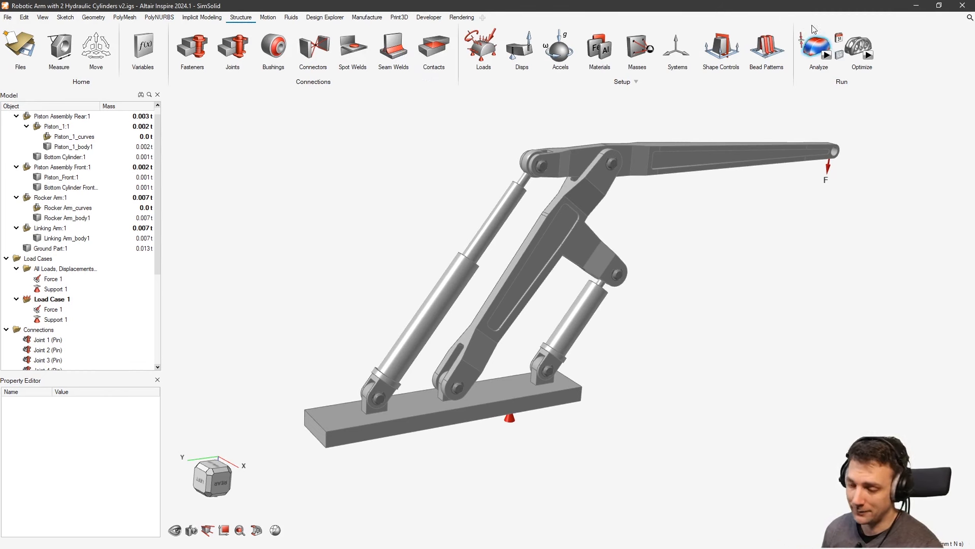
# Rerun SimSolid on Load Case 1 and review its error 18 improperly-supported failure
pyautogui.click(826, 57)
pyautogui.click(898, 346)
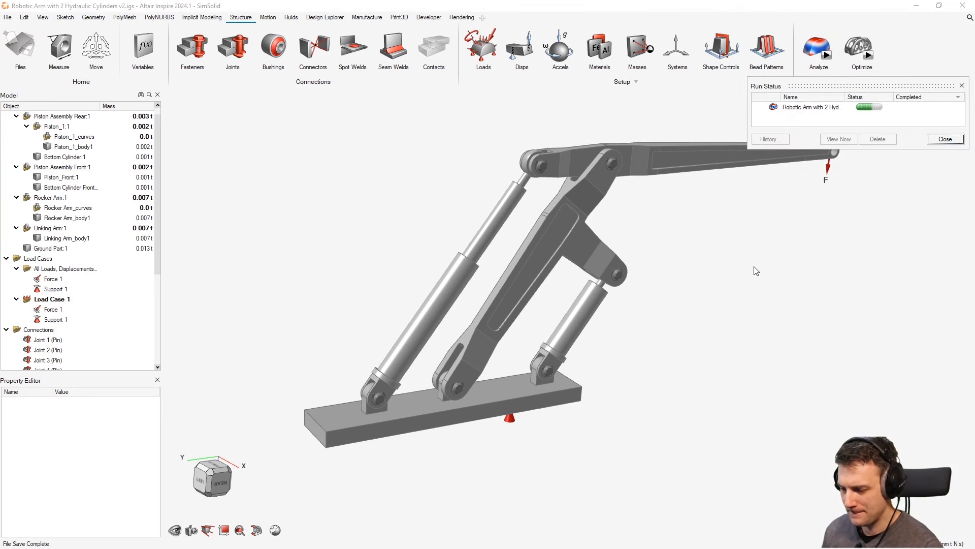
pyautogui.doubleClick(843, 107)
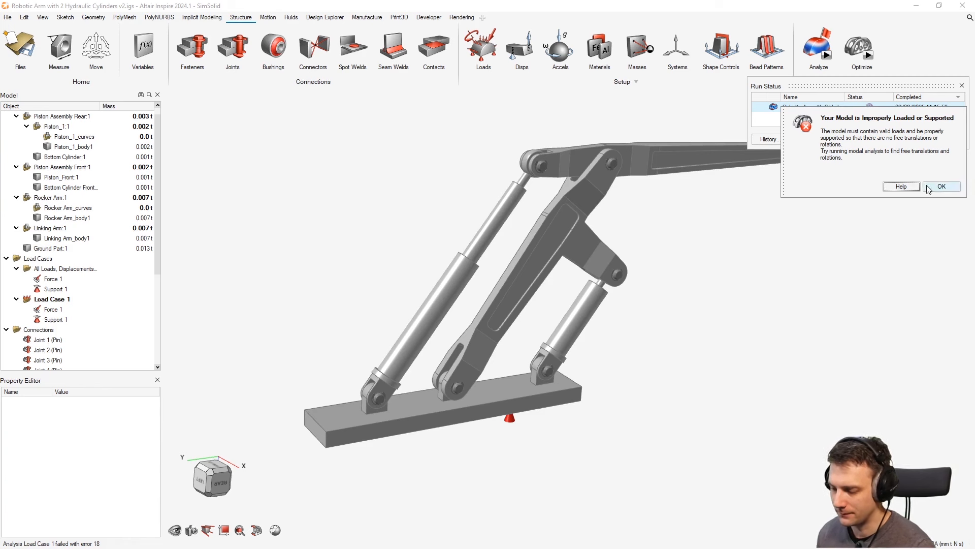
pyautogui.click(941, 186)
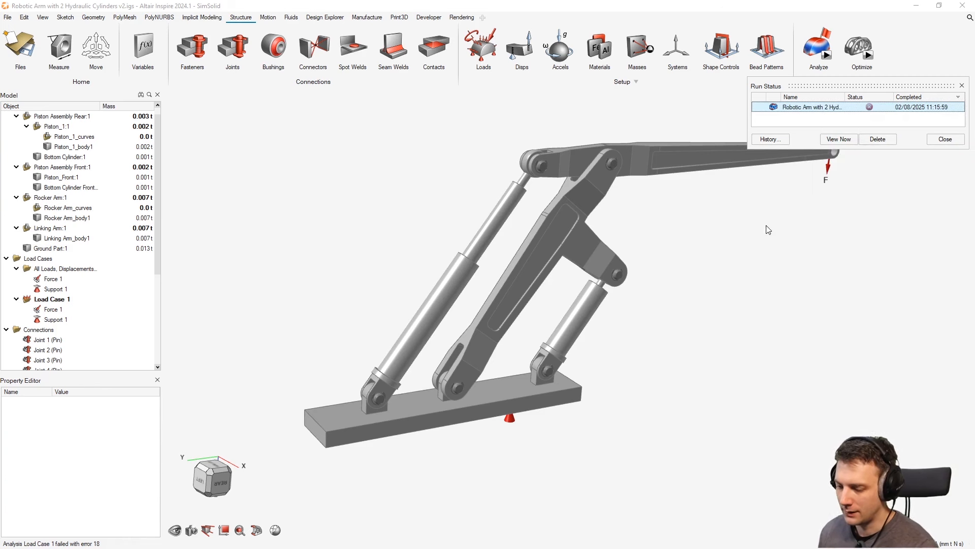
pyautogui.click(961, 85)
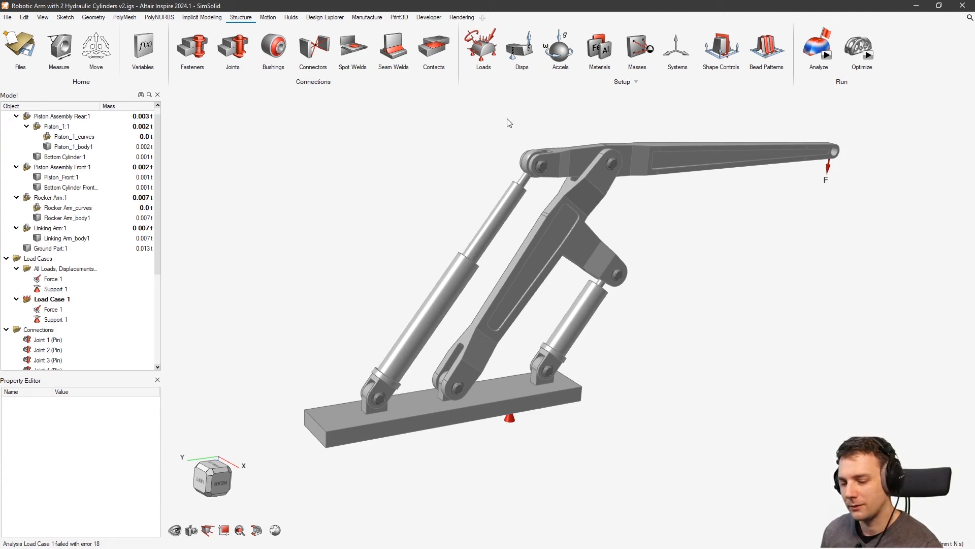
pyautogui.click(268, 17)
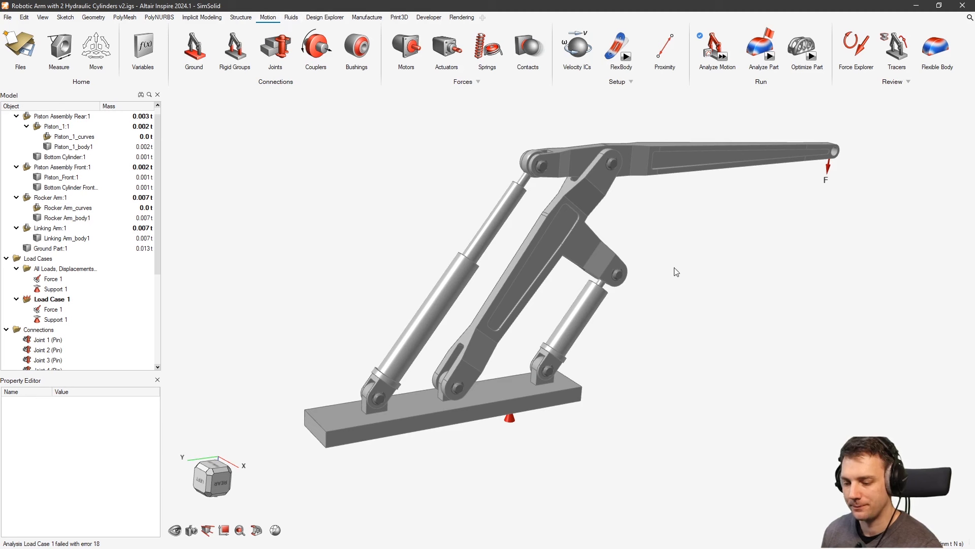
# Return to the Structure tools with the arm model unchanged
pyautogui.moveTo(677, 271); pyautogui.dragTo(660, 275, button='middle')
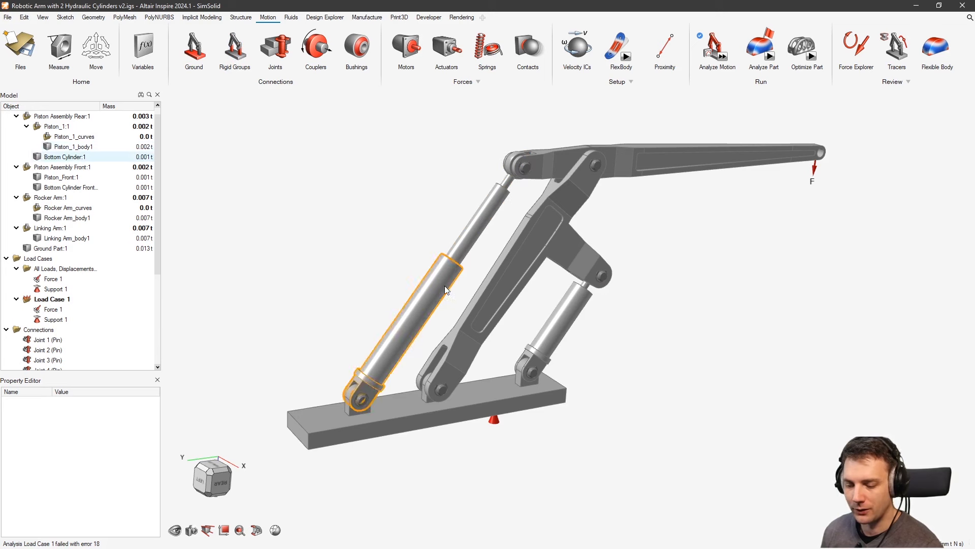
pyautogui.rightClick(875, 298)
pyautogui.click(823, 301)
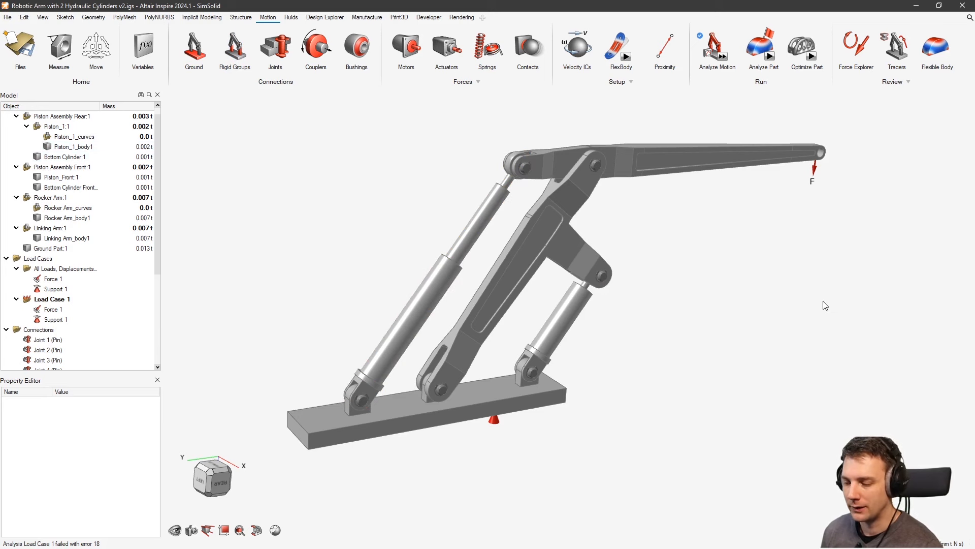
pyautogui.click(241, 17)
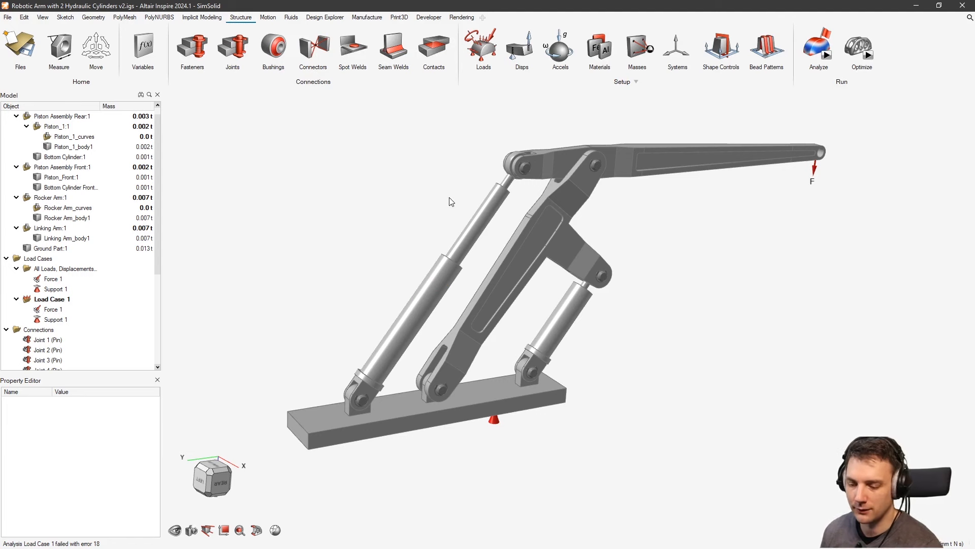
# Join the rear piston rod and lower cylinder with rigid Connector 1
pyautogui.scroll(3, 452, 202)
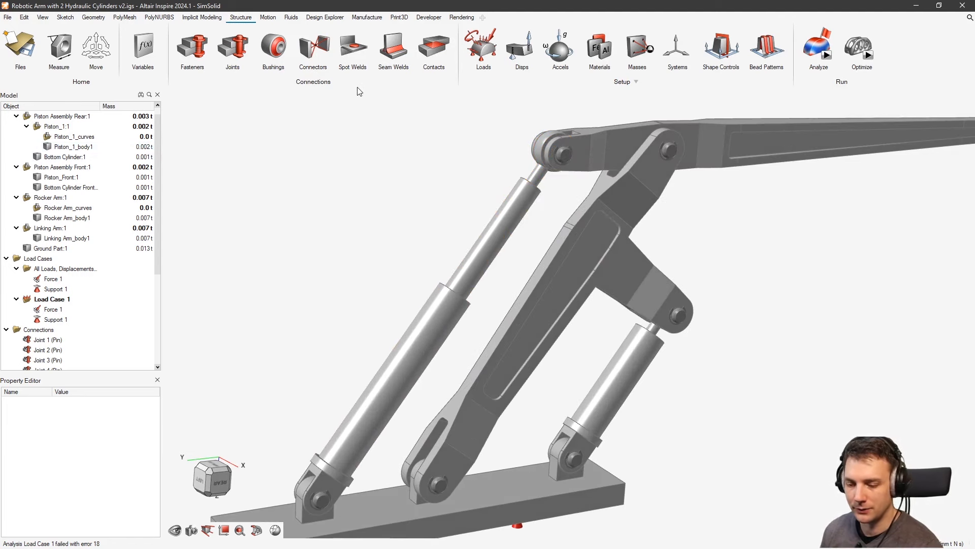
pyautogui.click(314, 47)
pyautogui.click(474, 270)
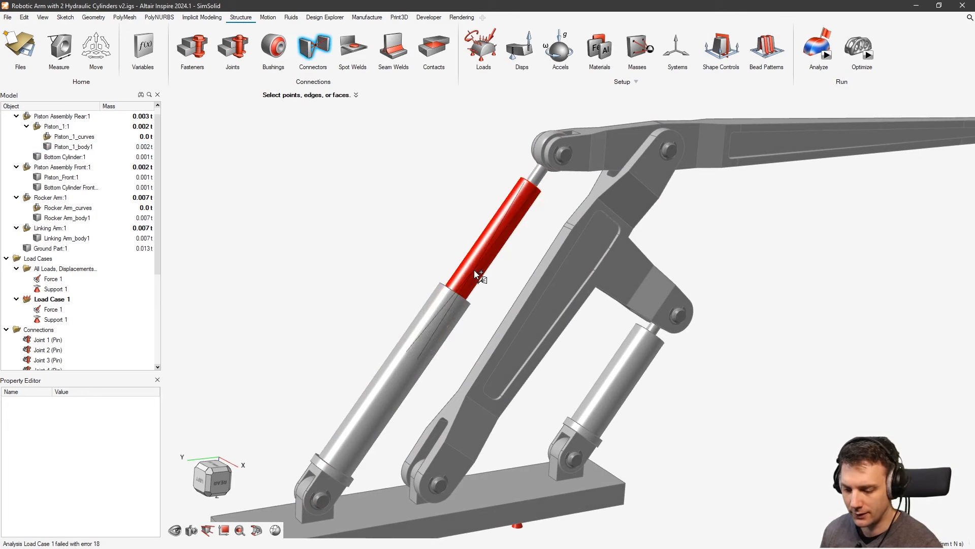
pyautogui.click(441, 324)
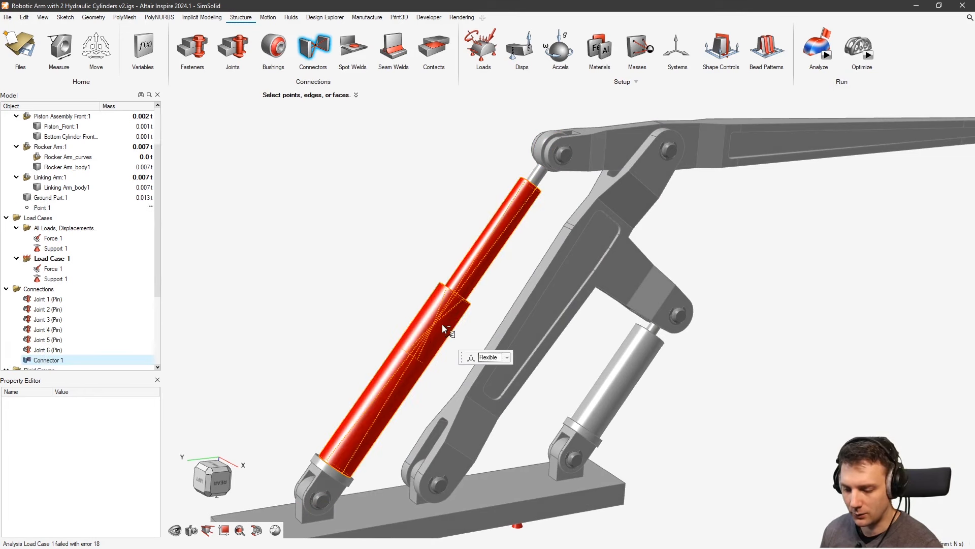
pyautogui.click(507, 358)
pyautogui.click(500, 377)
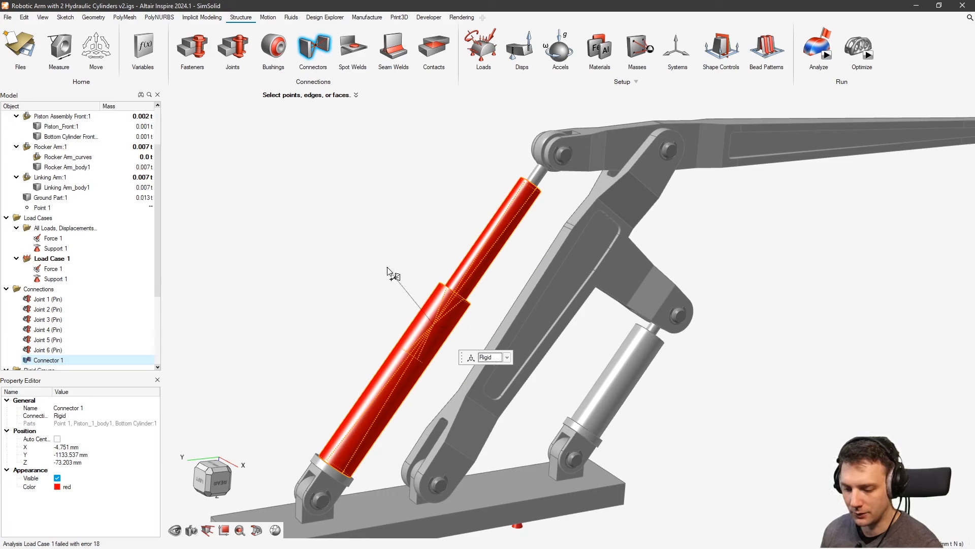
pyautogui.press('Escape')
pyautogui.click(702, 421)
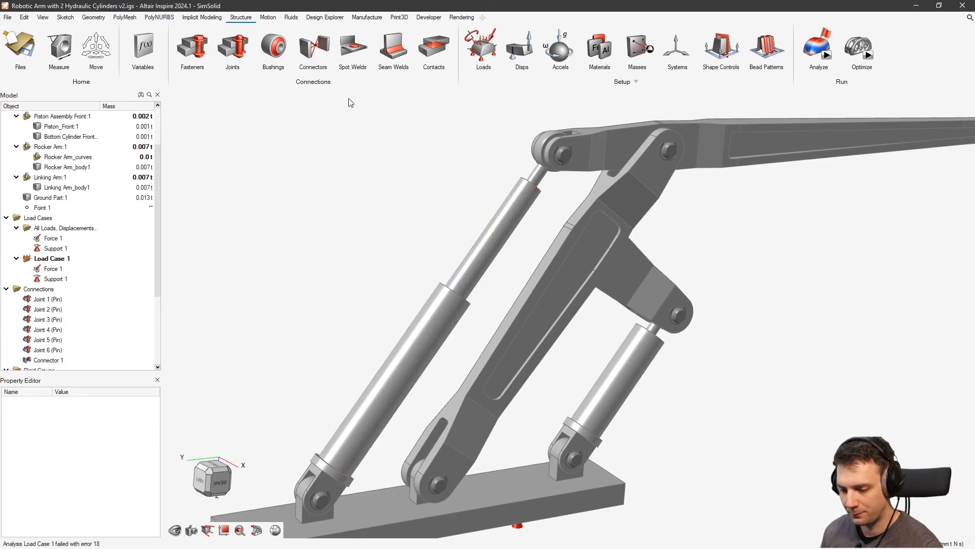
# Add rigid Connector 2 between the front cylinder and its piston rod
pyautogui.click(313, 48)
pyautogui.scroll(3, 655, 330)
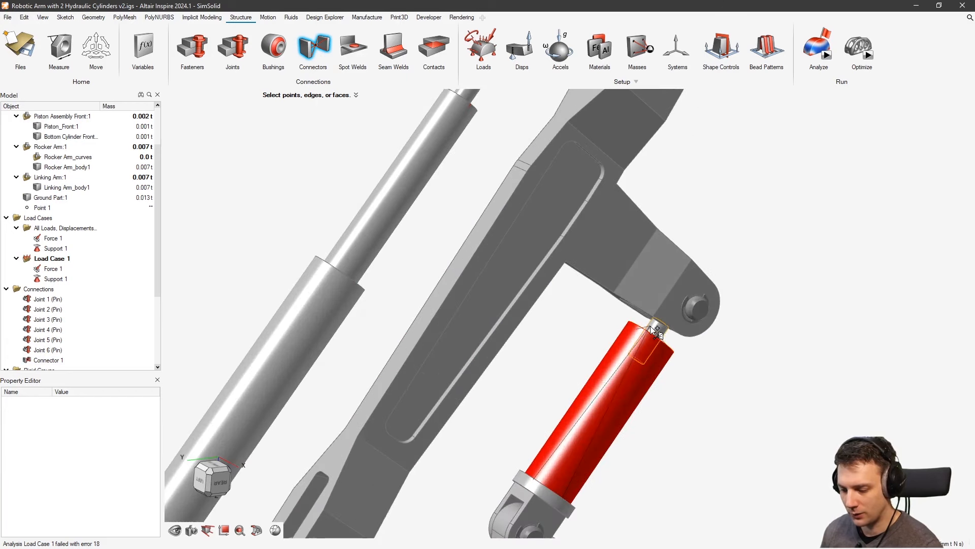
pyautogui.click(651, 326)
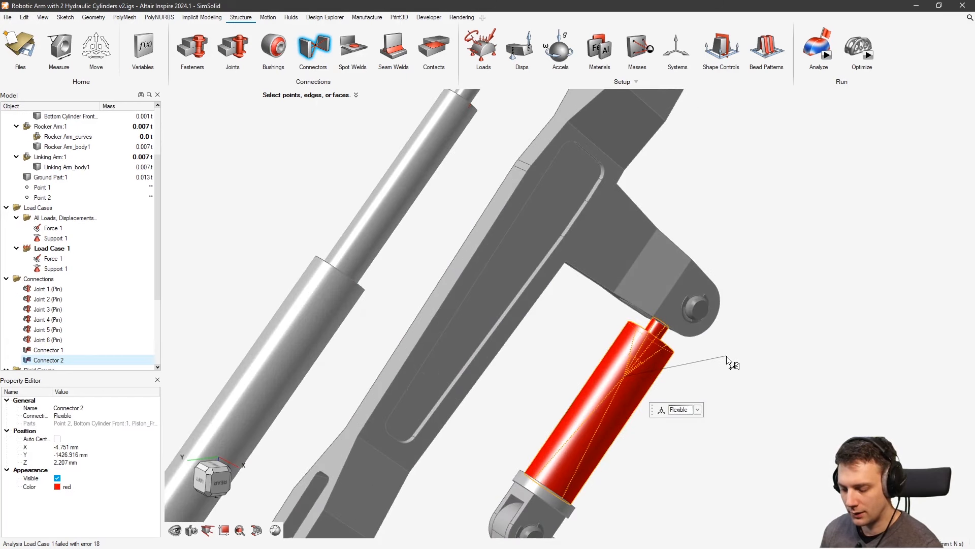
pyautogui.click(697, 409)
pyautogui.click(683, 425)
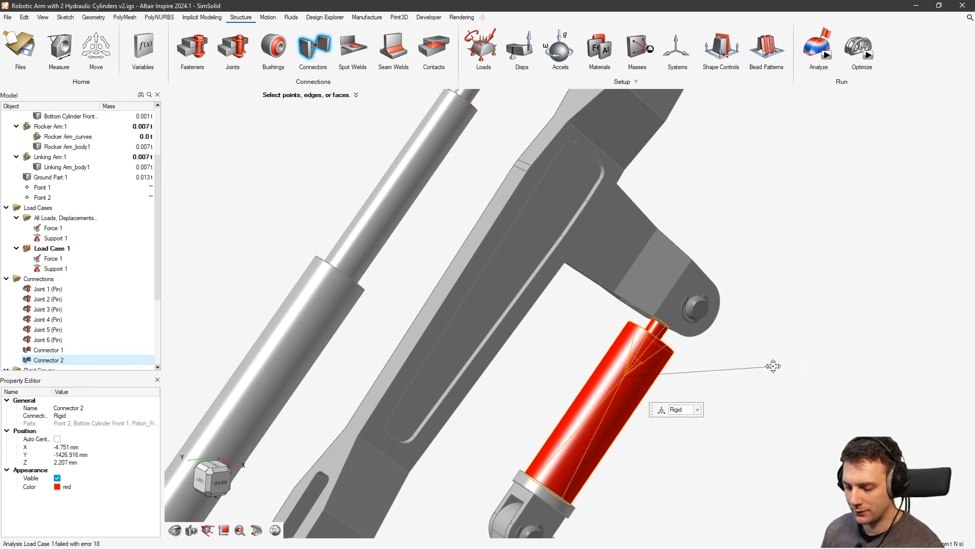
pyautogui.rightClick(772, 367)
pyautogui.press('Escape')
pyautogui.rightClick(761, 342)
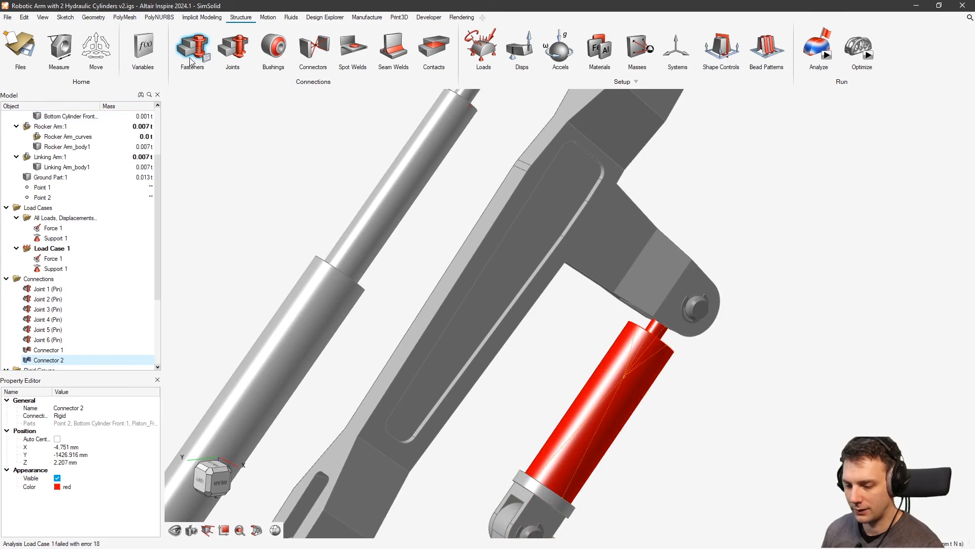
pyautogui.click(313, 48)
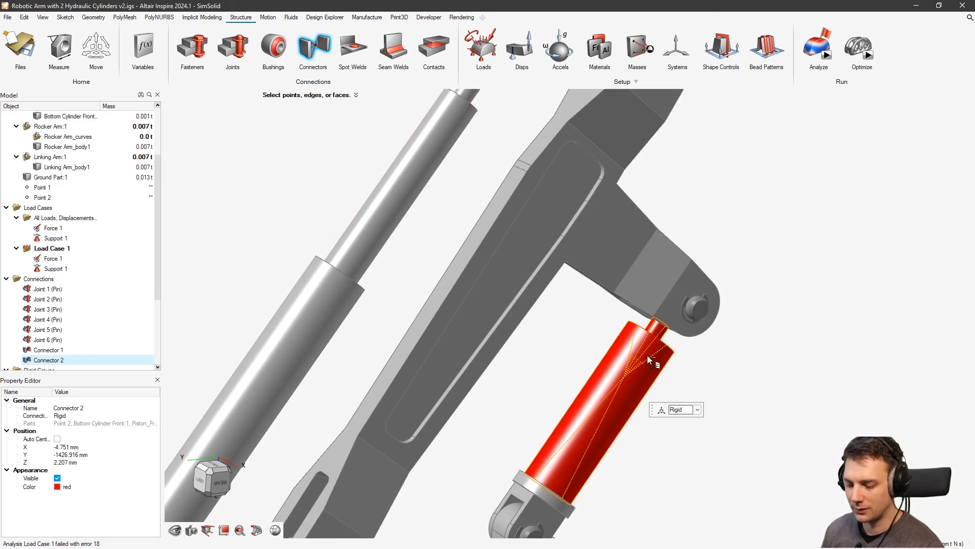
pyautogui.press('Escape')
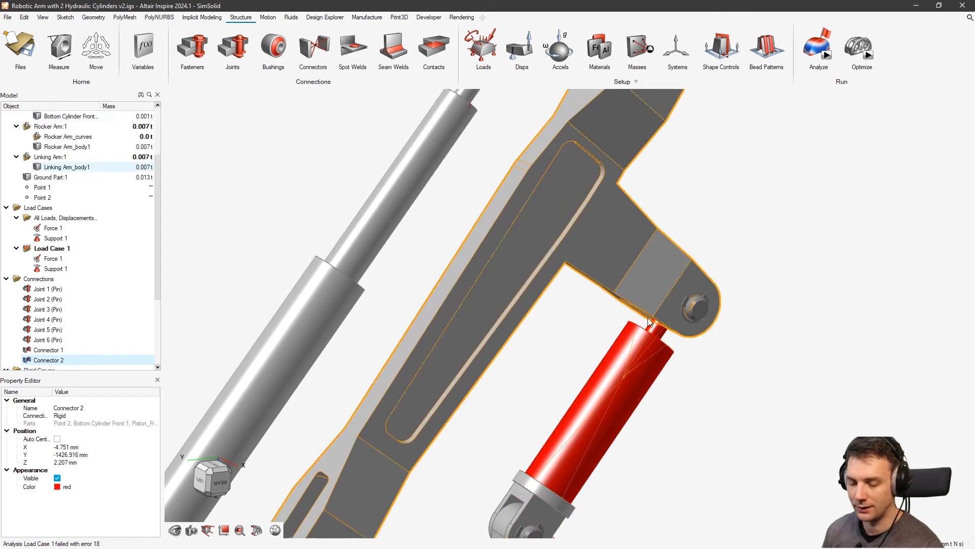
pyautogui.click(836, 276)
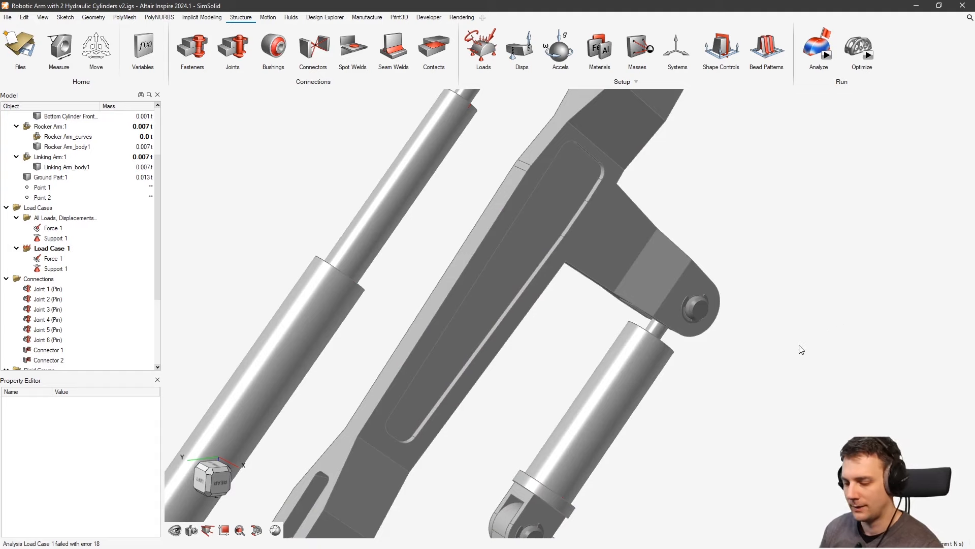
pyautogui.scroll(-5, 742, 355)
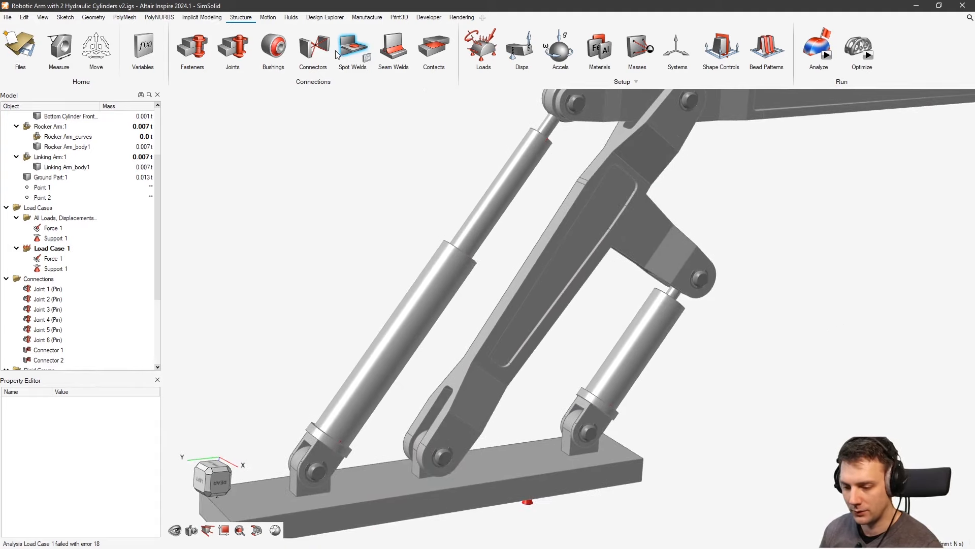
# Confirm in the Connectors list that both connectors are Rigid
pyautogui.click(328, 61)
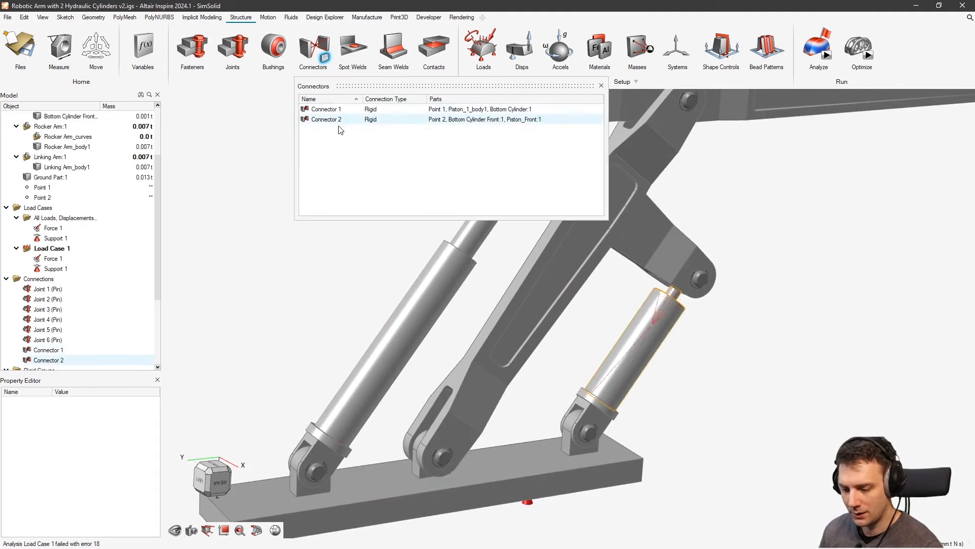
pyautogui.click(358, 110)
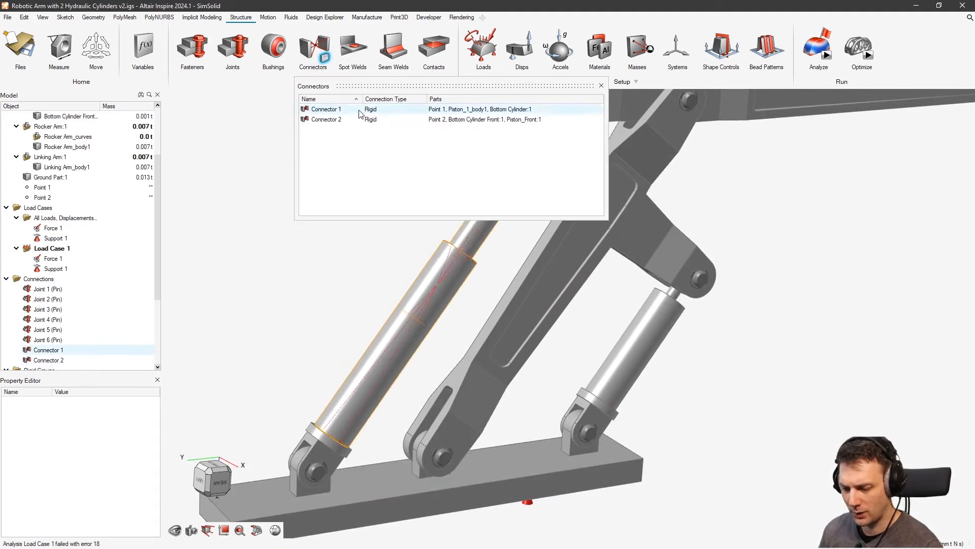
pyautogui.click(602, 85)
# Rerun SimSolid and show the Load Case 1 displacement contour, max 1.453 mm
pyautogui.click(827, 60)
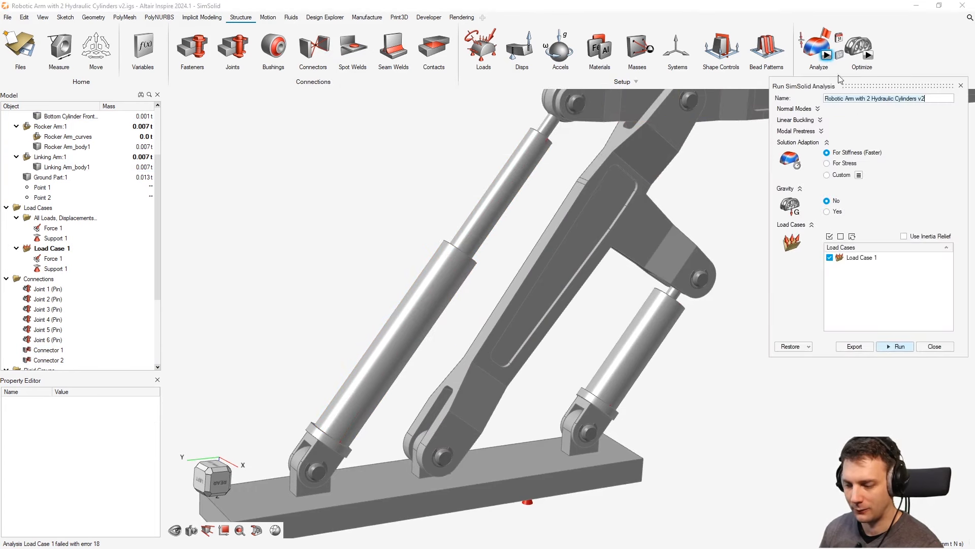
pyautogui.click(890, 348)
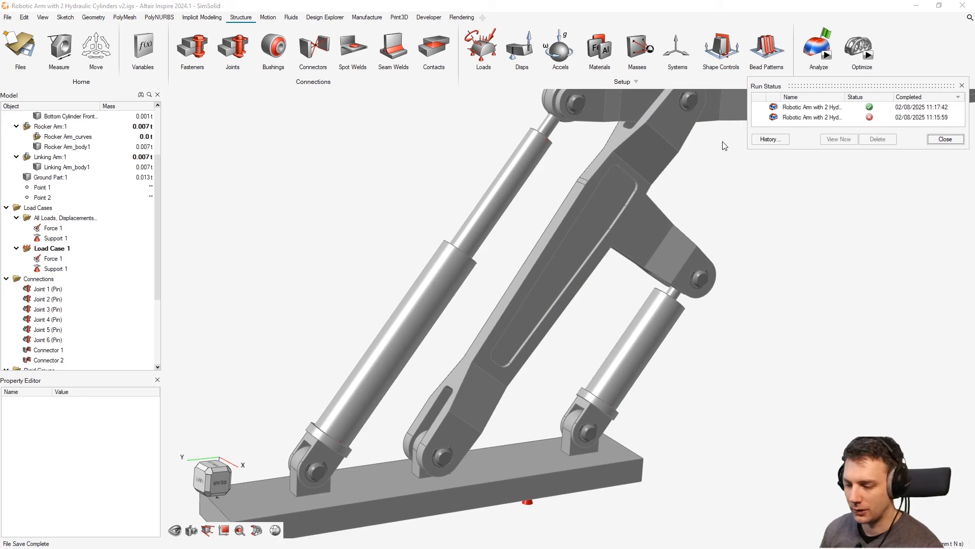
pyautogui.moveTo(803, 48)
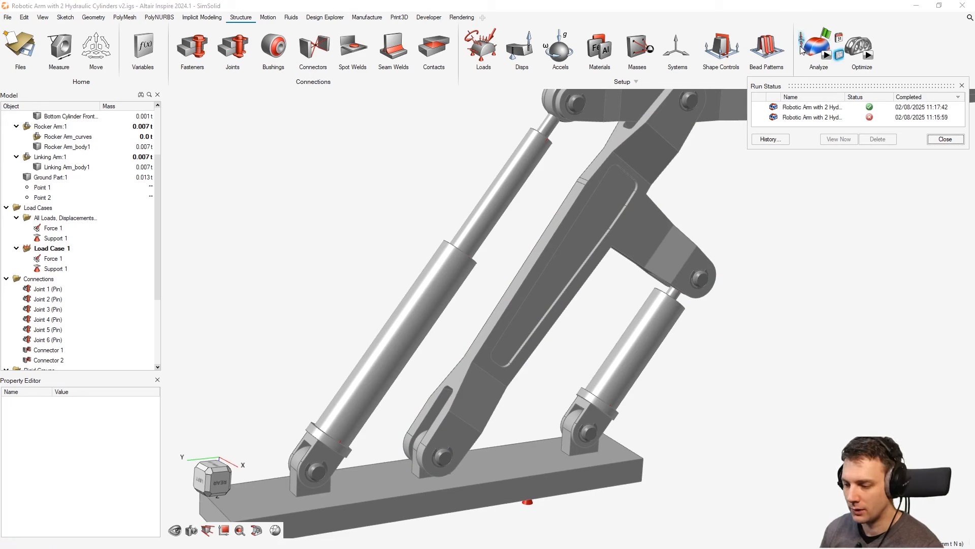
pyautogui.click(802, 41)
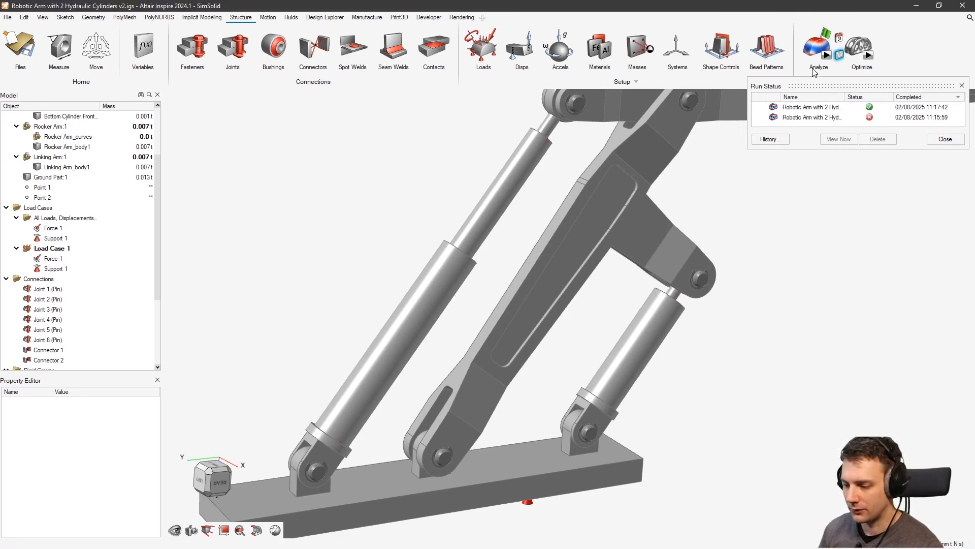
pyautogui.click(804, 39)
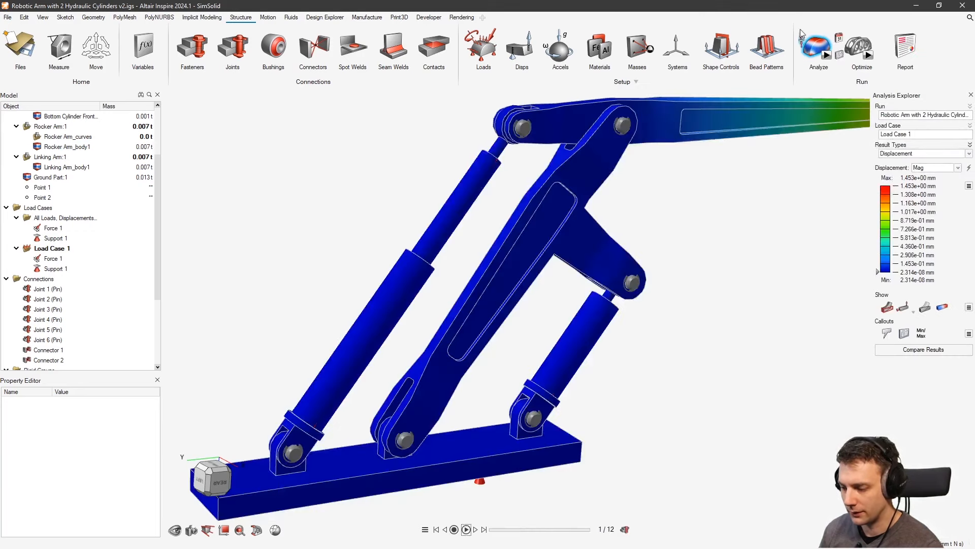
# Open the reaction forces results and frame the whole arm in view
pyautogui.click(802, 42)
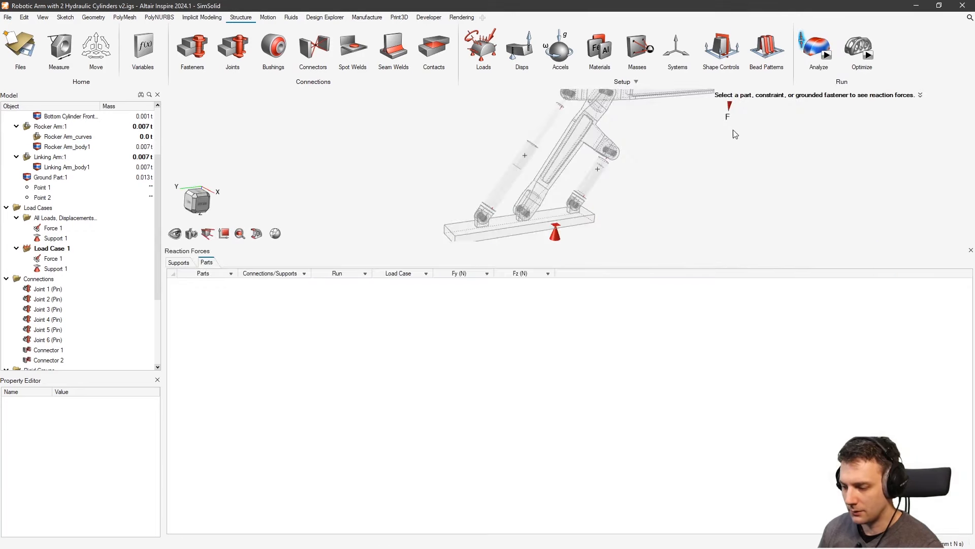
pyautogui.moveTo(733, 133); pyautogui.dragTo(723, 180, button='right')
pyautogui.scroll(-1, 687, 214)
pyautogui.moveTo(686, 215); pyautogui.dragTo(675, 158, button='right')
pyautogui.scroll(-2, 660, 177)
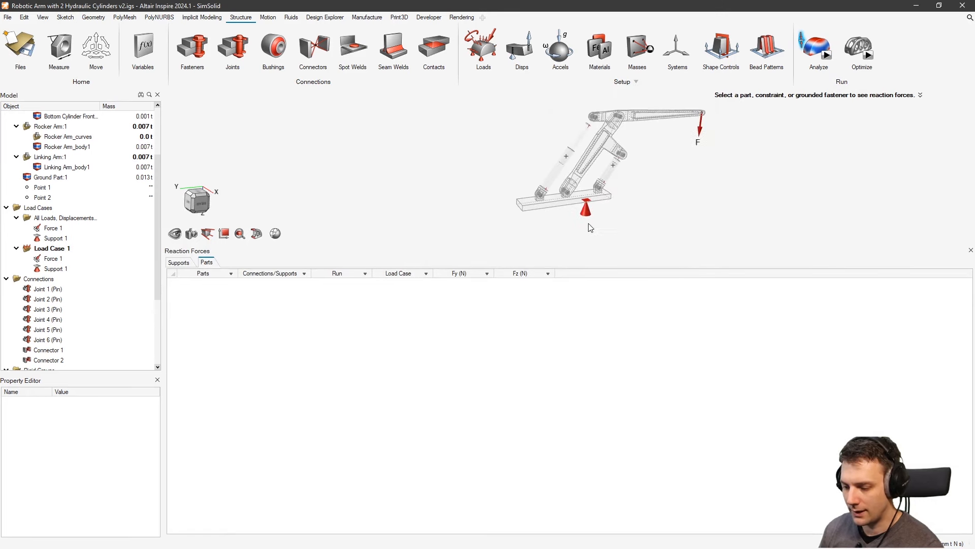
pyautogui.scroll(1, 588, 224)
pyautogui.moveTo(640, 186); pyautogui.dragTo(633, 188, button='middle')
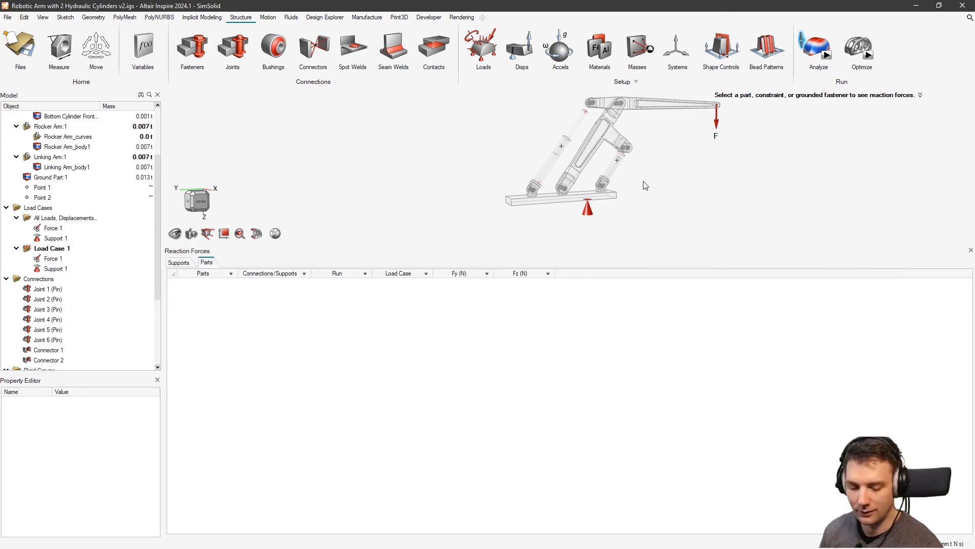
pyautogui.moveTo(654, 173); pyautogui.dragTo(627, 171, button='middle')
pyautogui.moveTo(697, 155); pyautogui.dragTo(599, 166, button='right')
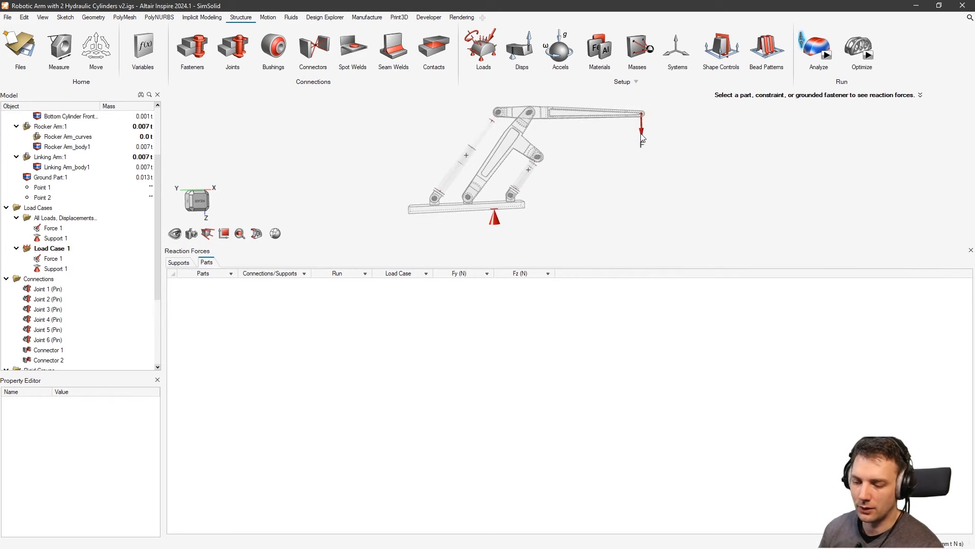
# Select Ground Part:1 to show Support 1 reacting Fz -800.0 N
pyautogui.click(496, 218)
pyautogui.click(565, 208)
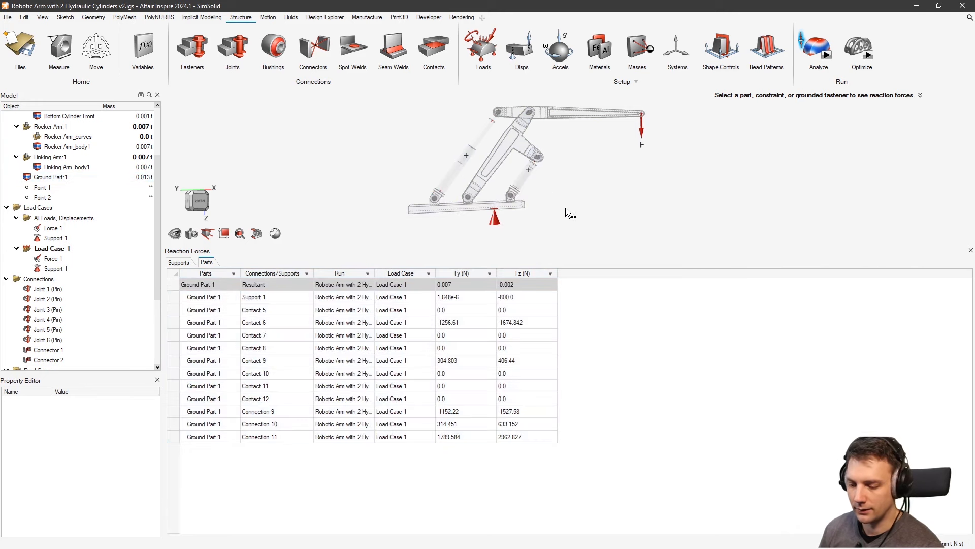
pyautogui.click(179, 262)
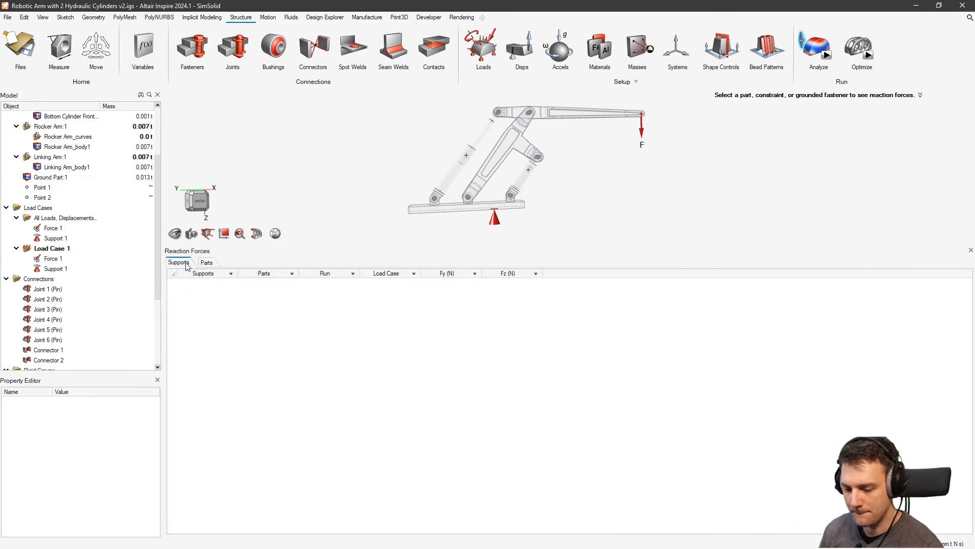
pyautogui.click(504, 206)
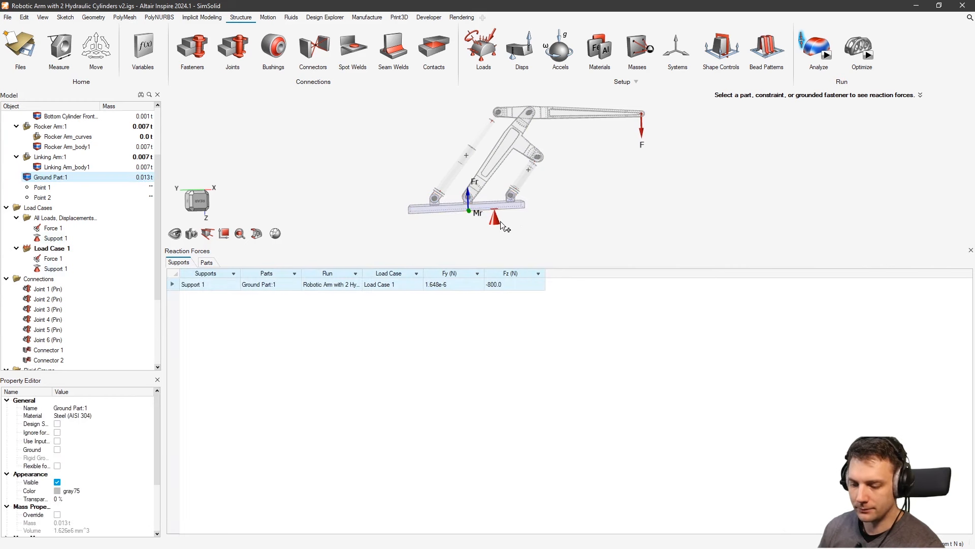
pyautogui.click(614, 116)
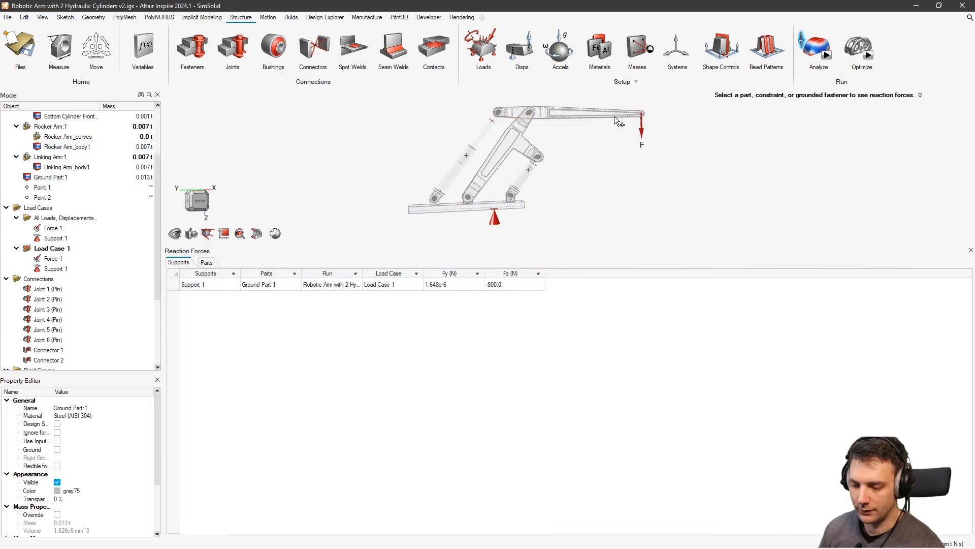
pyautogui.click(476, 203)
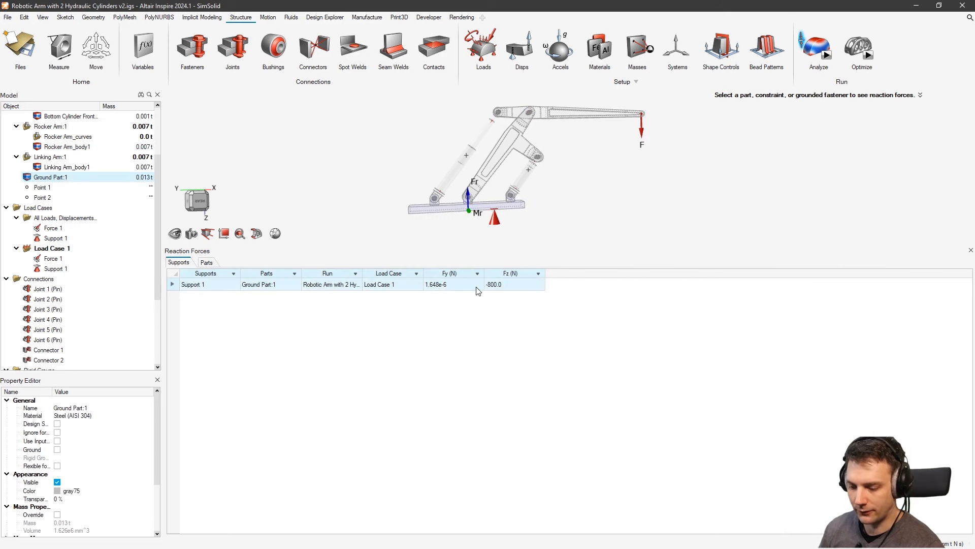
# Add Force Magnitude (800.0 N) and Fx/Fy/Fz component columns to the Reaction Forces table
pyautogui.rightClick(576, 277)
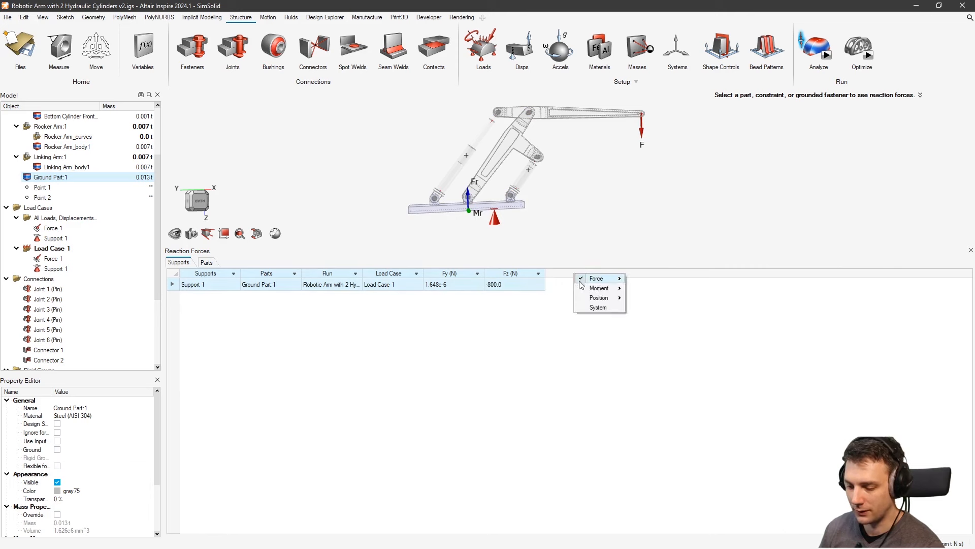
pyautogui.moveTo(592, 279)
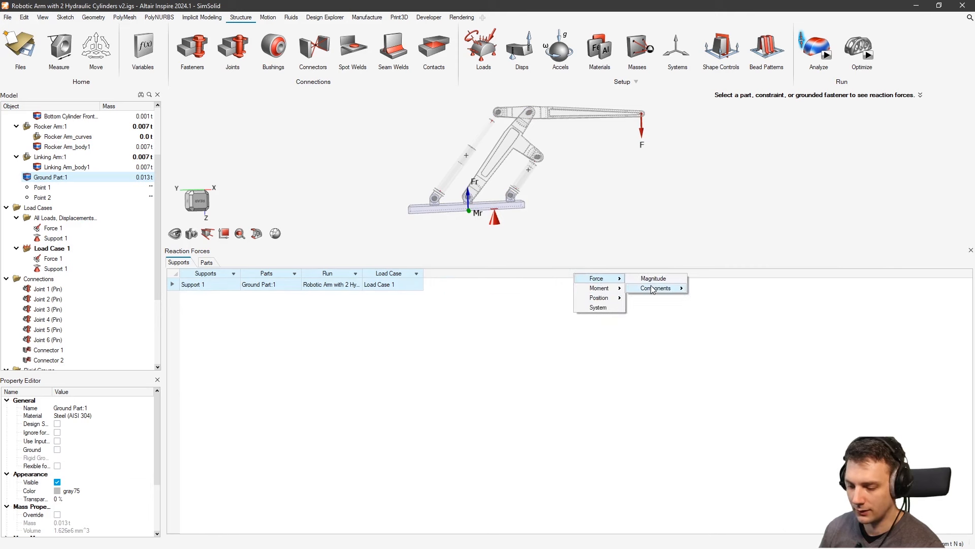
pyautogui.click(637, 280)
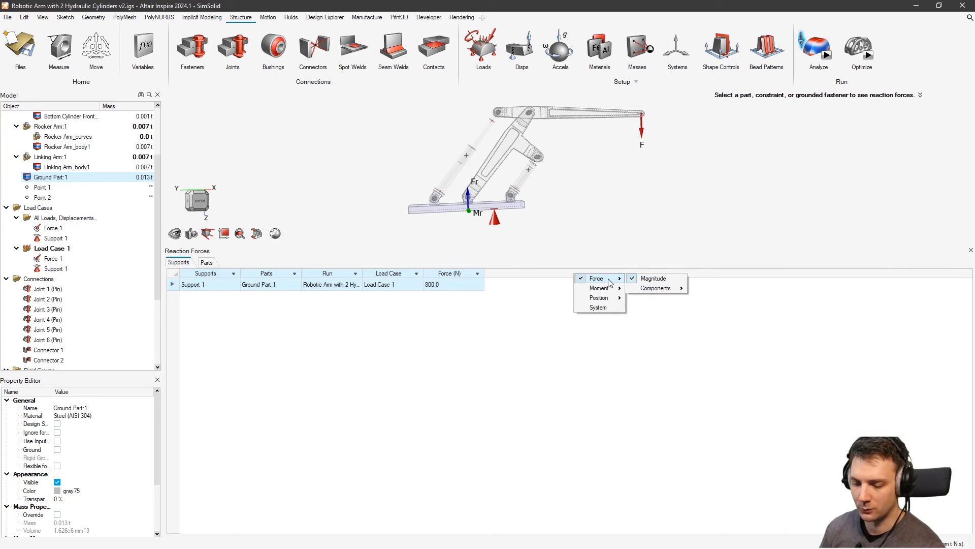
pyautogui.click(674, 290)
pyautogui.rightClick(690, 278)
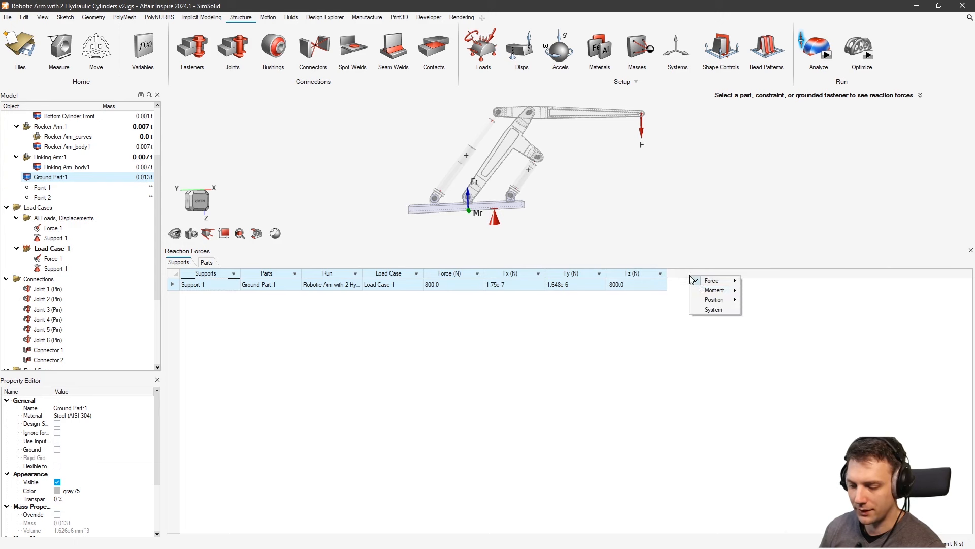
pyautogui.moveTo(713, 295)
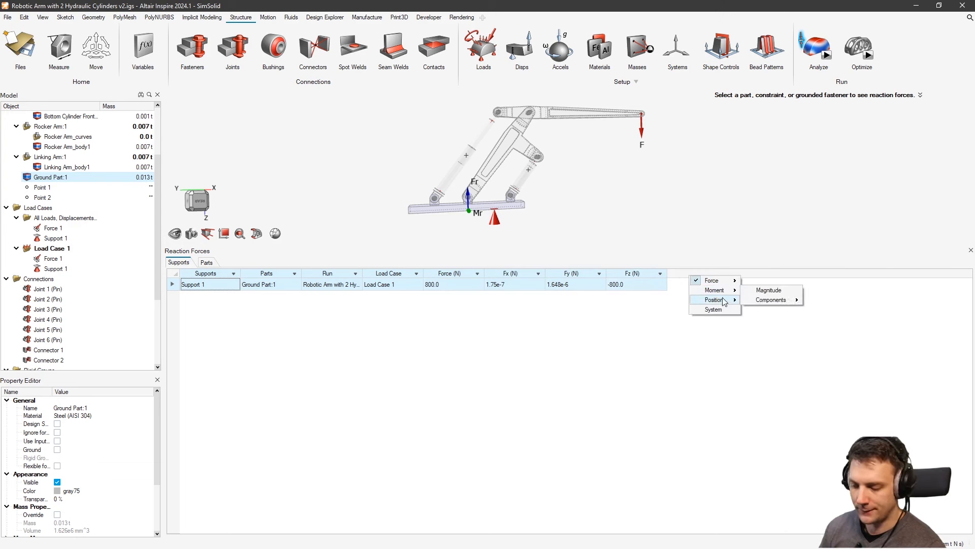
pyautogui.click(672, 349)
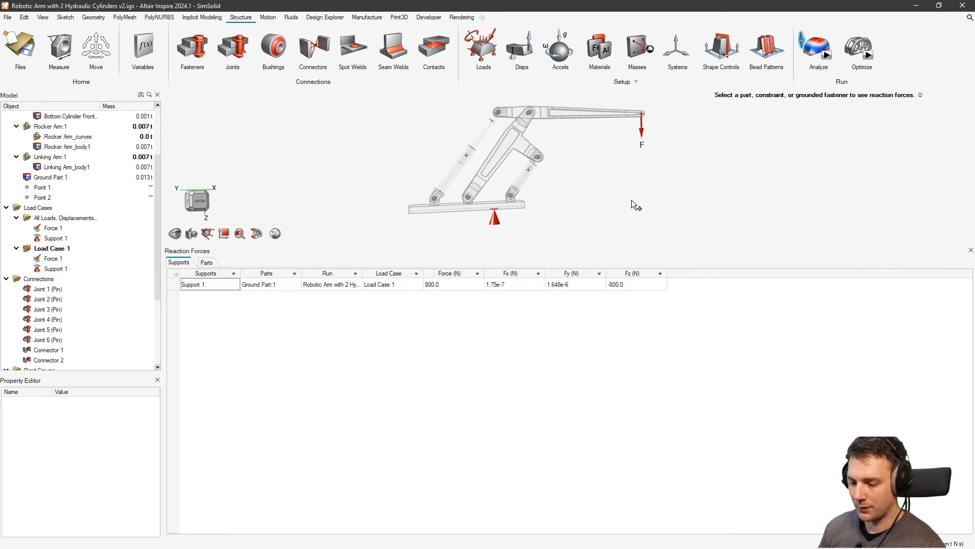
# Zoom into the arm joints and list the Linking Arm_body1 reaction forces by part
pyautogui.moveTo(570, 191); pyautogui.dragTo(603, 220, button='right')
pyautogui.moveTo(585, 192); pyautogui.dragTo(604, 220, button='middle')
pyautogui.scroll(2, 574, 188)
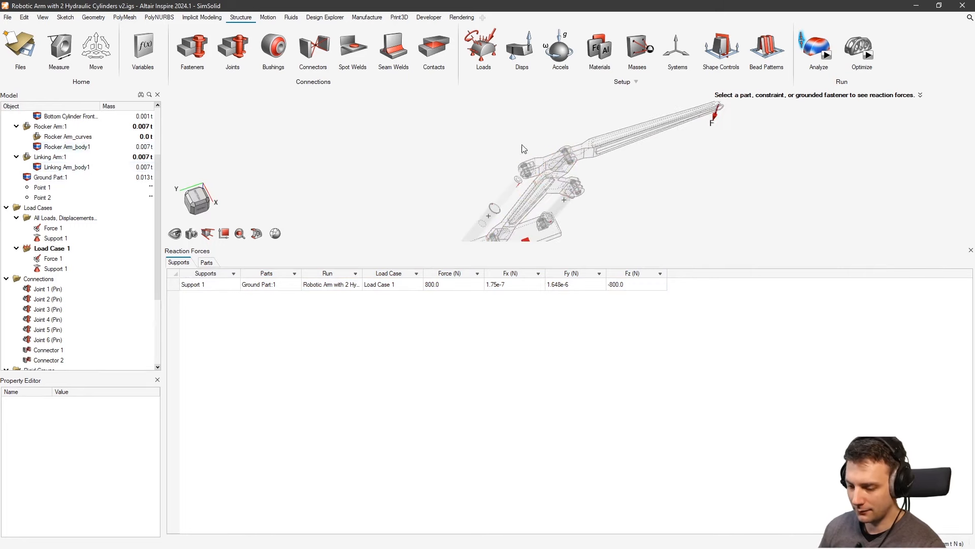
pyautogui.scroll(2, 520, 165)
pyautogui.moveTo(519, 166); pyautogui.dragTo(529, 128, button='middle')
pyautogui.moveTo(514, 195); pyautogui.dragTo(536, 138, button='right')
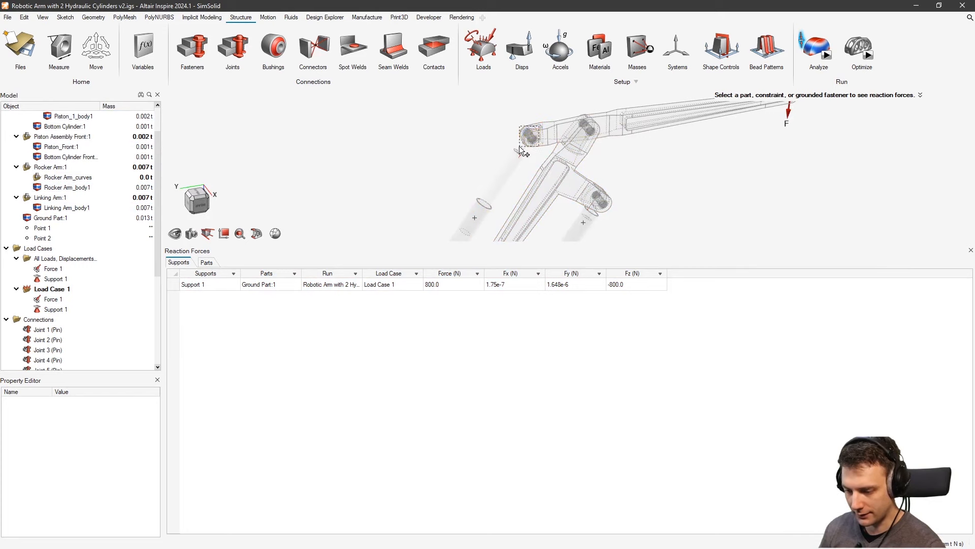
pyautogui.scroll(4, 529, 132)
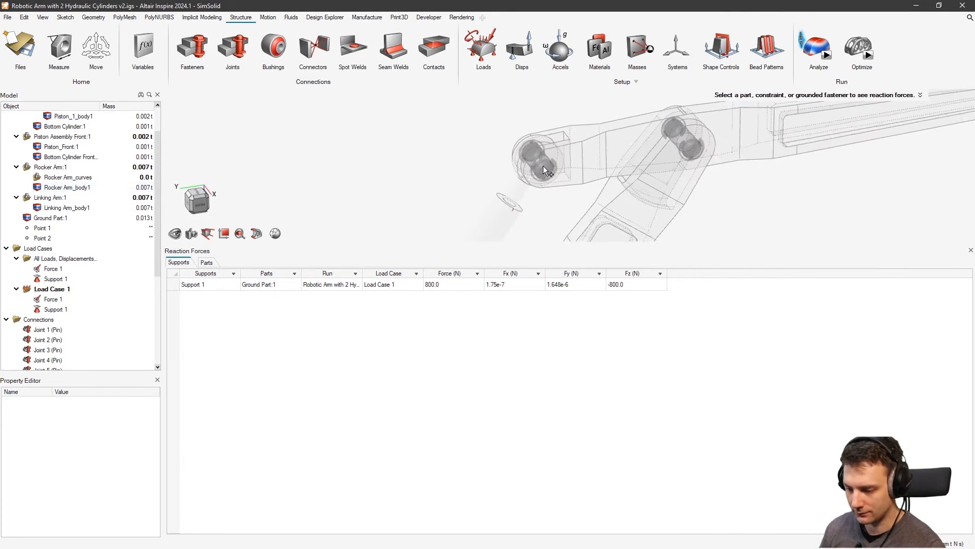
pyautogui.scroll(2, 544, 169)
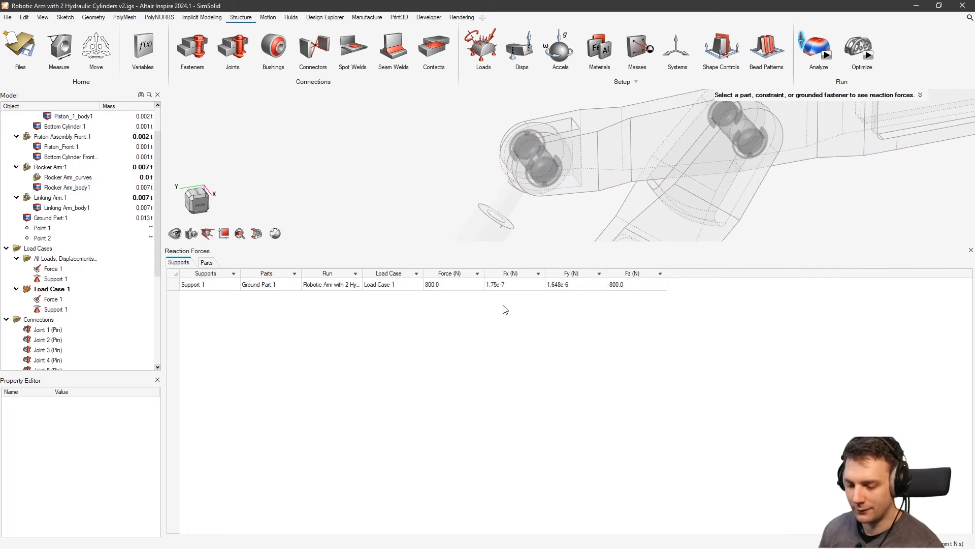
pyautogui.moveTo(518, 202); pyautogui.dragTo(498, 187, button='middle')
pyautogui.scroll(-2, 483, 170)
pyautogui.moveTo(498, 187); pyautogui.dragTo(455, 179, button='right')
pyautogui.click(209, 262)
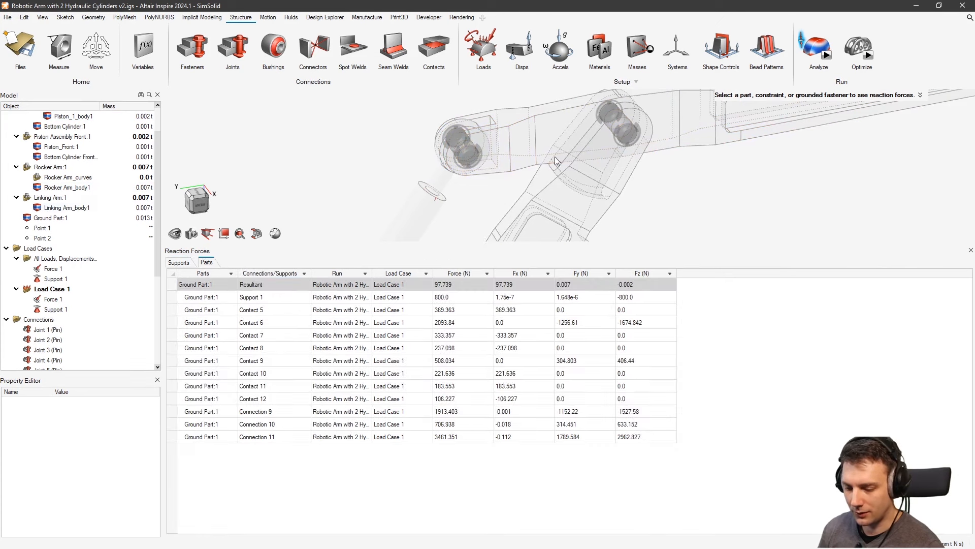
pyautogui.click(635, 168)
pyautogui.moveTo(635, 169); pyautogui.dragTo(588, 173, button='middle')
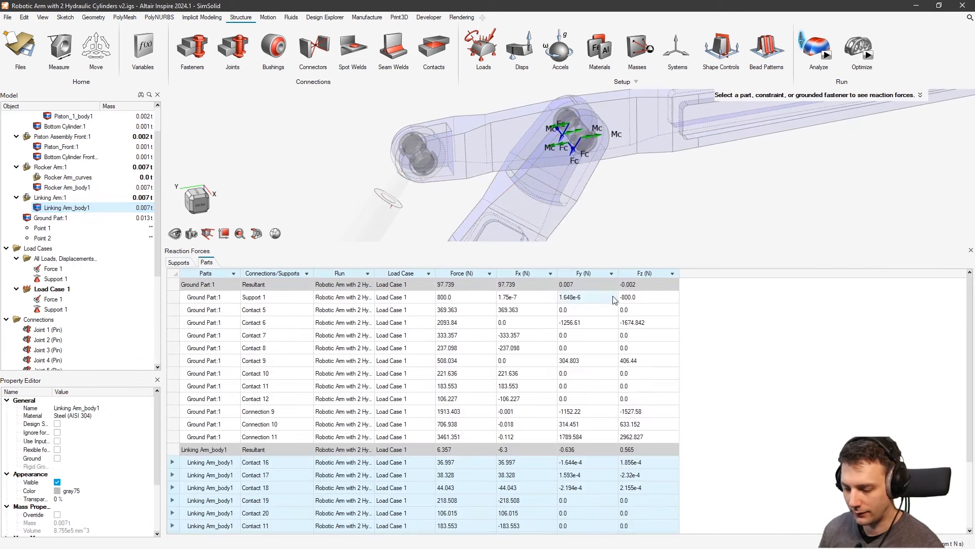
pyautogui.scroll(-3, 611, 394)
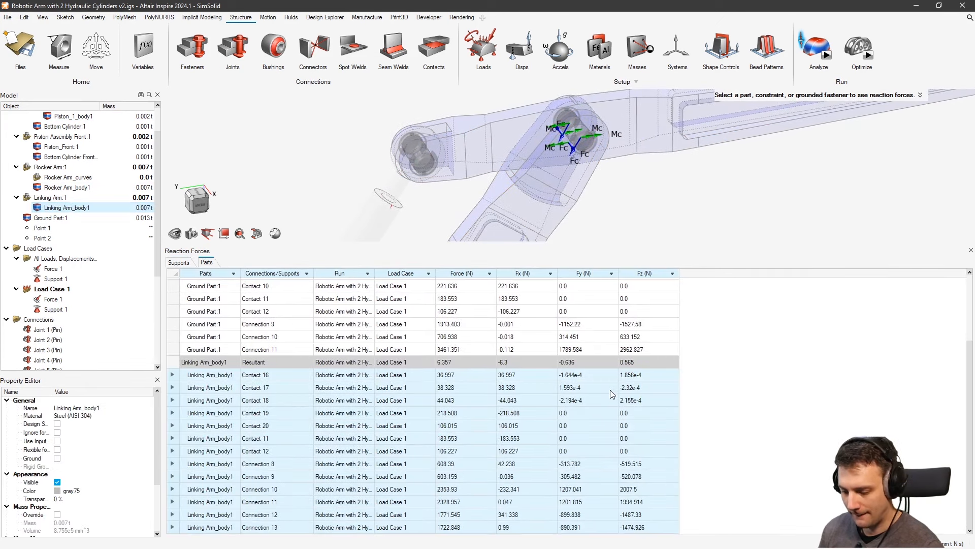
# Compare the Linking Arm's Connection 10 (2353.93 N) and Connection 11 force arrows
pyautogui.click(652, 498)
pyautogui.click(646, 515)
pyautogui.click(647, 503)
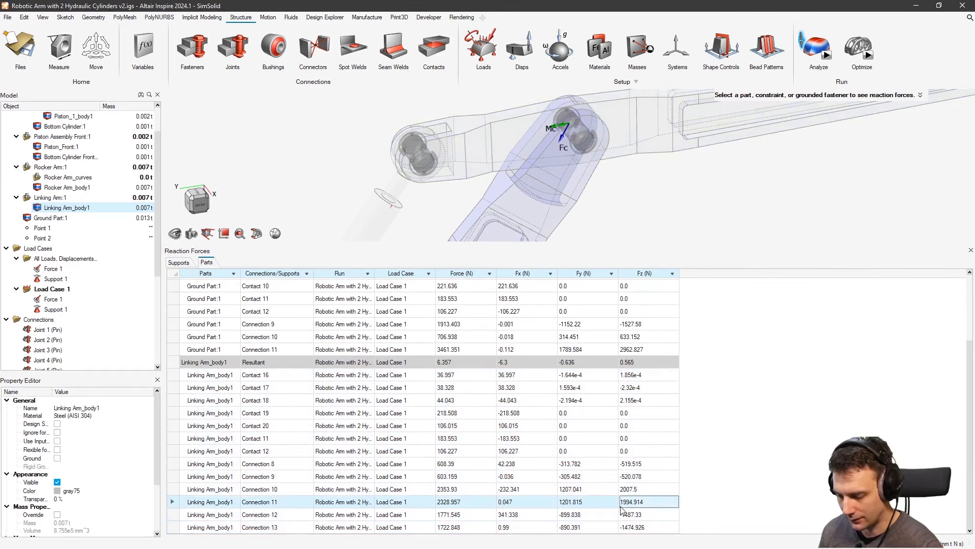
pyautogui.click(652, 488)
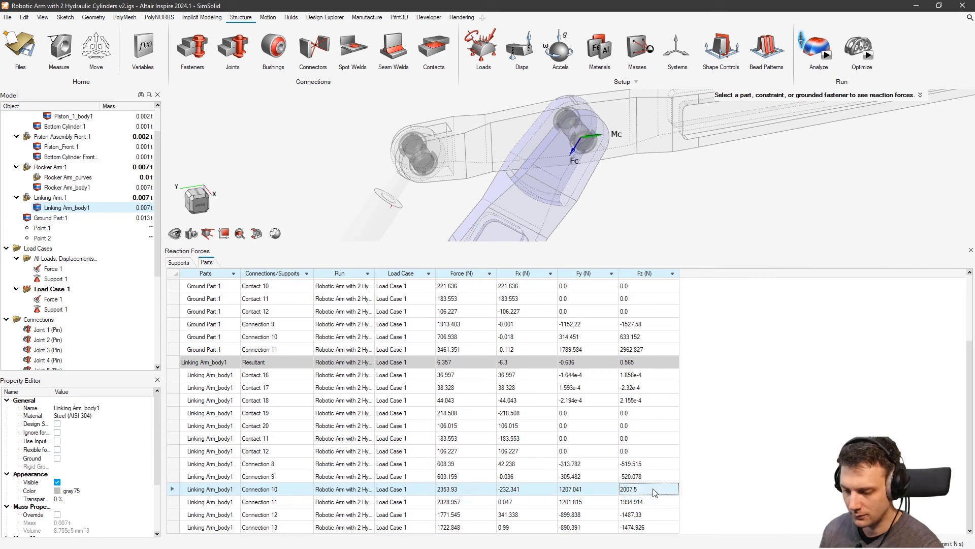
pyautogui.click(653, 500)
pyautogui.click(653, 488)
pyautogui.click(652, 500)
pyautogui.click(653, 486)
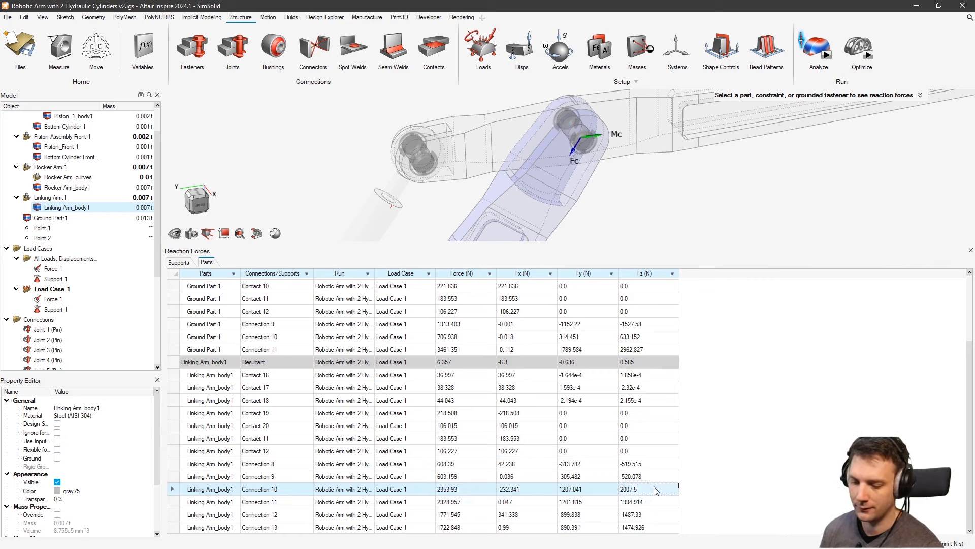
pyautogui.click(650, 498)
pyautogui.click(651, 488)
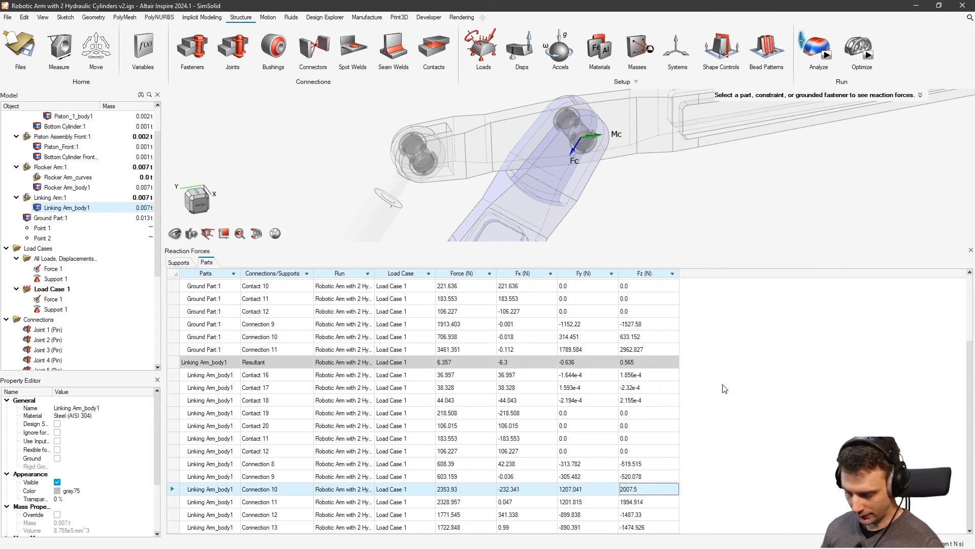
# Orbit the arm to a side-on view and switch to the Motion ribbon
pyautogui.moveTo(582, 222); pyautogui.dragTo(628, 198, button='middle')
pyautogui.moveTo(628, 197); pyautogui.dragTo(599, 169, button='right')
pyautogui.scroll(-2, 599, 169)
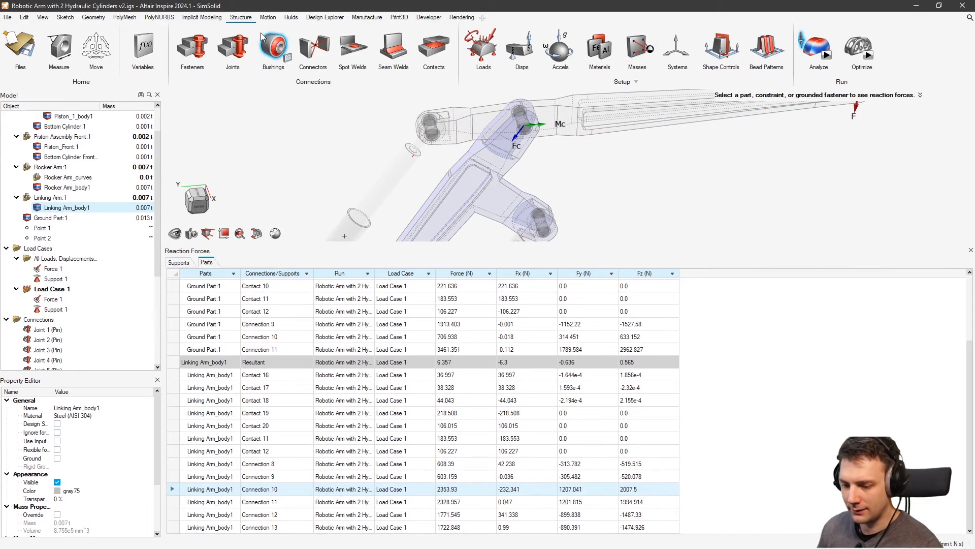
pyautogui.click(268, 17)
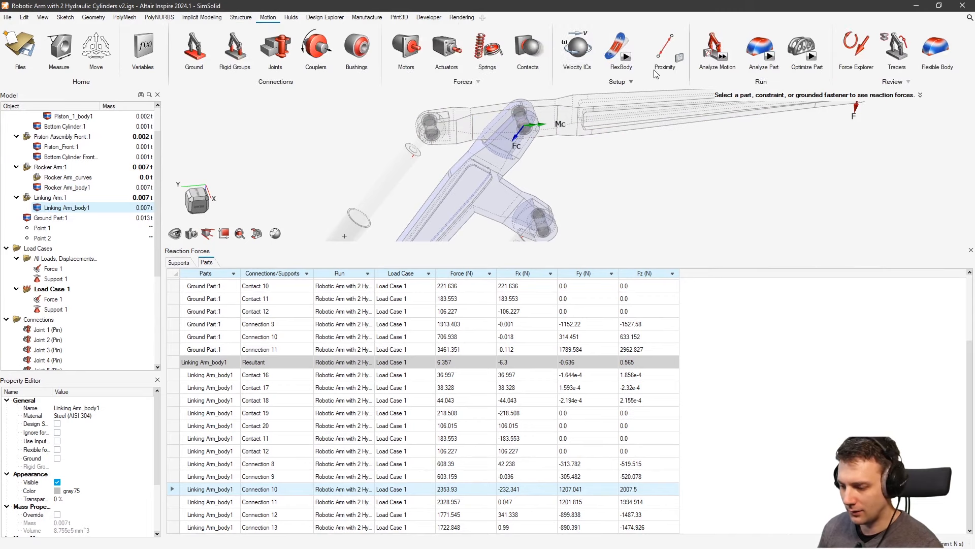
# Run Analyze Motion past the overconstraint warning and plot Joint 5 force, peaking near 1.974e03 N
pyautogui.moveTo(584, 158); pyautogui.dragTo(626, 193, button='right')
pyautogui.moveTo(626, 193); pyautogui.dragTo(615, 158, button='middle')
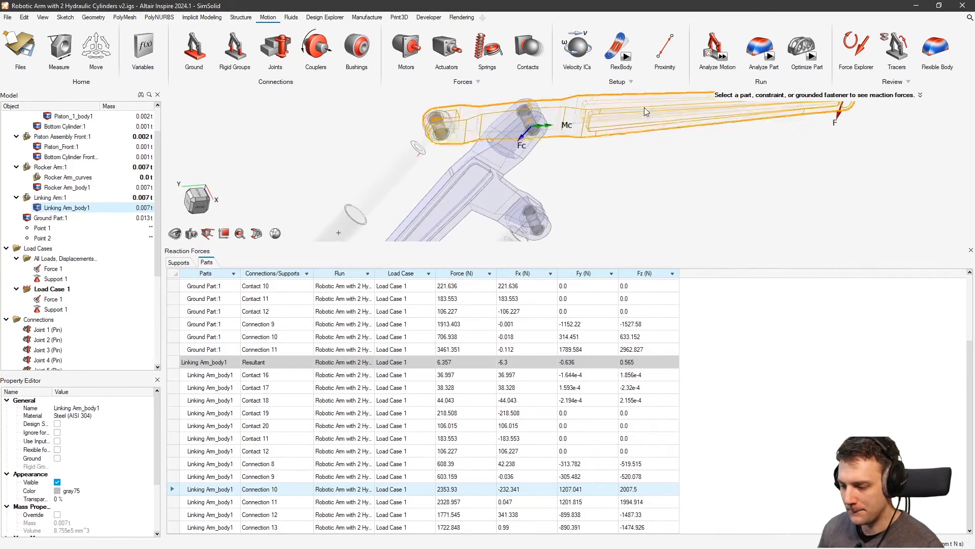
pyautogui.click(722, 56)
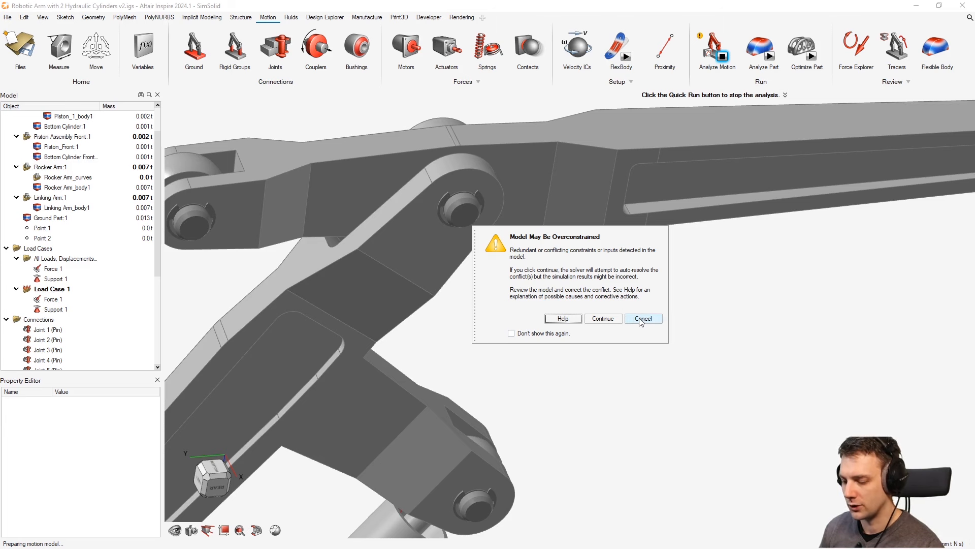
pyautogui.click(607, 320)
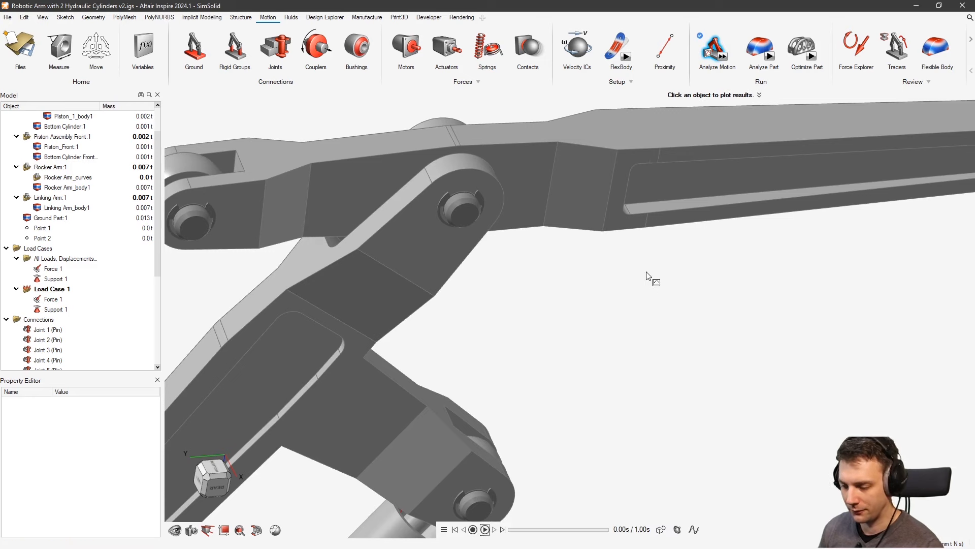
pyautogui.click(537, 248)
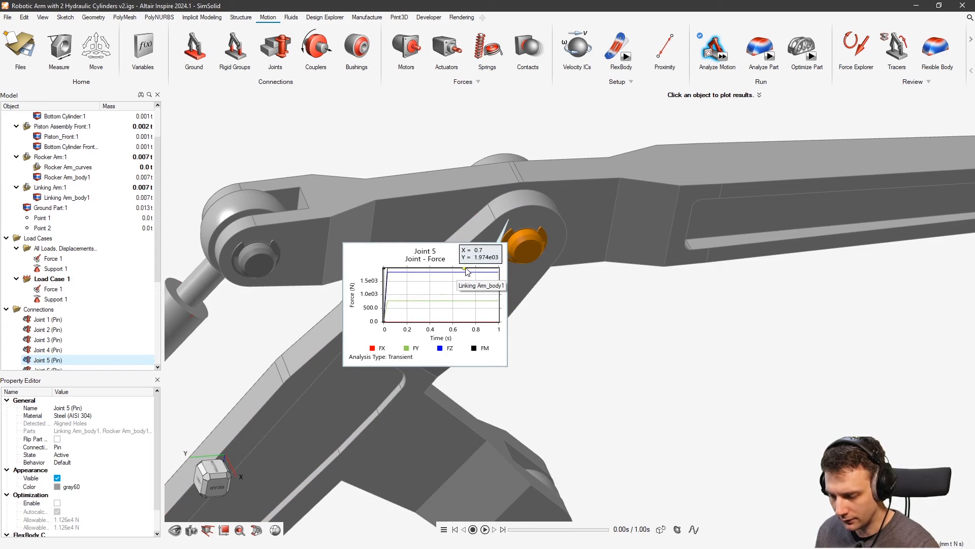
# Reopen the Joint 5 force plot and hide the FX, FY and FZ curves, leaving only FM
pyautogui.click(580, 278)
pyautogui.click(531, 246)
pyautogui.moveTo(457, 272)
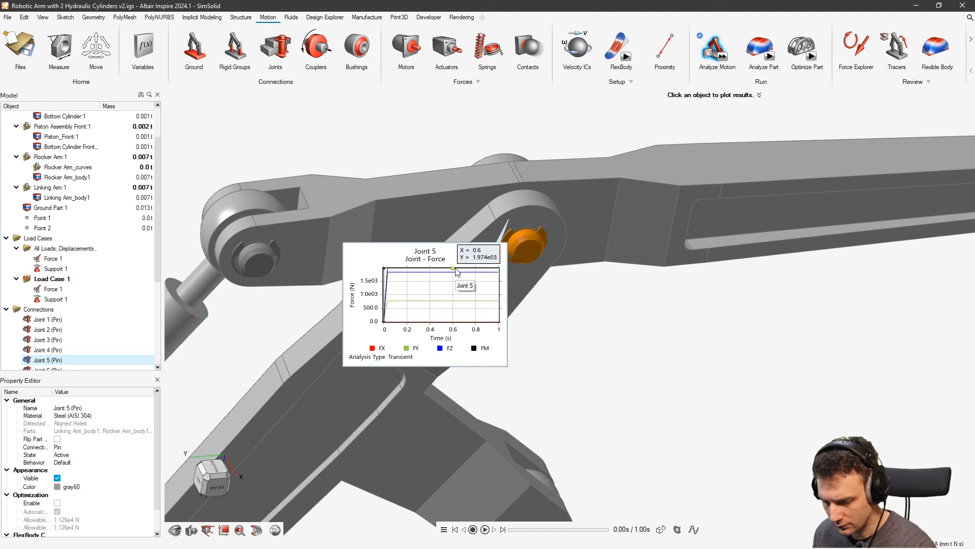
pyautogui.click(443, 348)
pyautogui.click(412, 348)
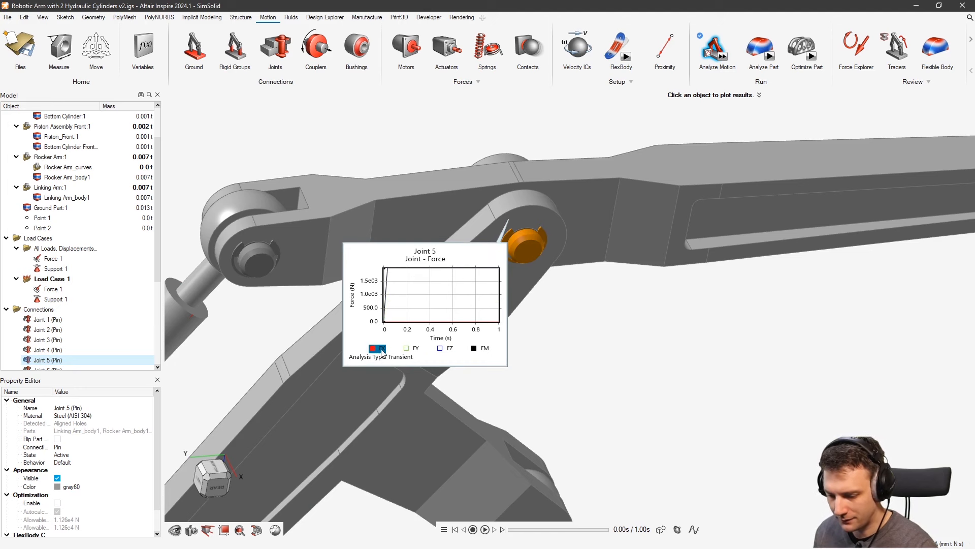
pyautogui.click(381, 349)
pyautogui.moveTo(455, 270)
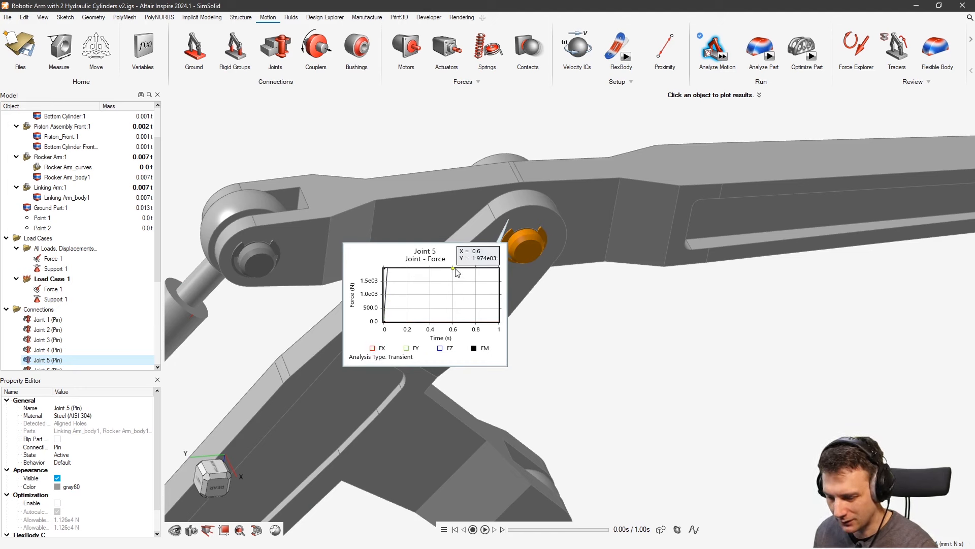
# Adjust the view and close the Joint 5 force plot
pyautogui.moveTo(599, 283); pyautogui.dragTo(599, 215, button='right')
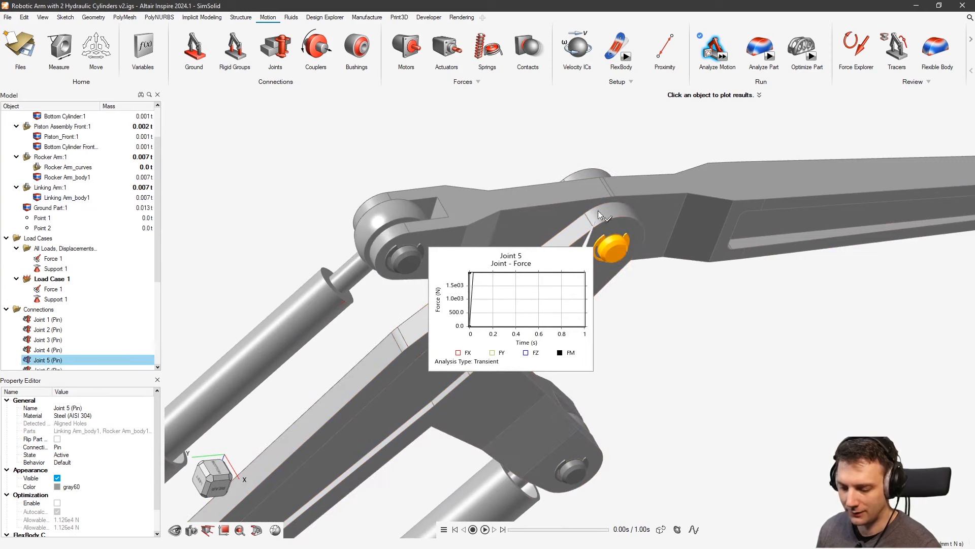
pyautogui.moveTo(679, 317); pyautogui.dragTo(675, 299, button='right')
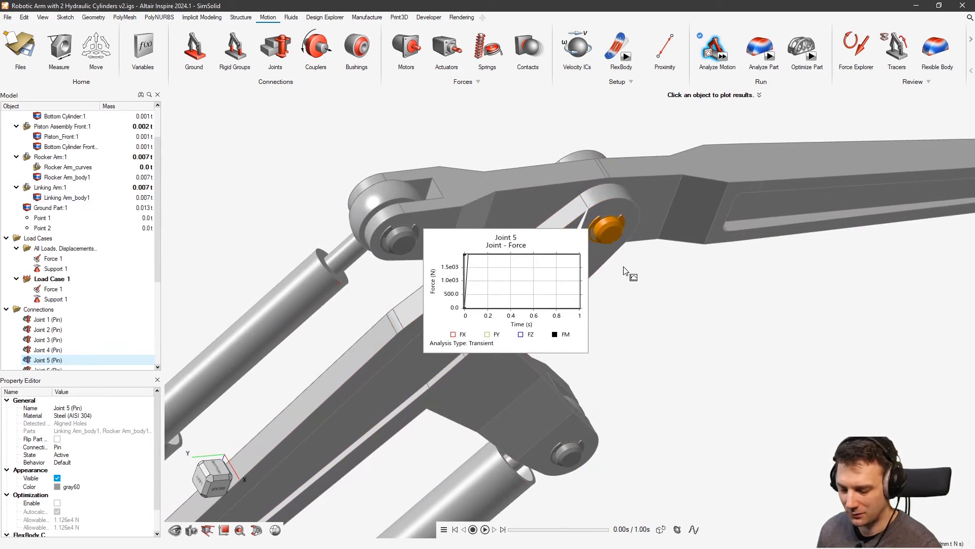
pyautogui.click(686, 291)
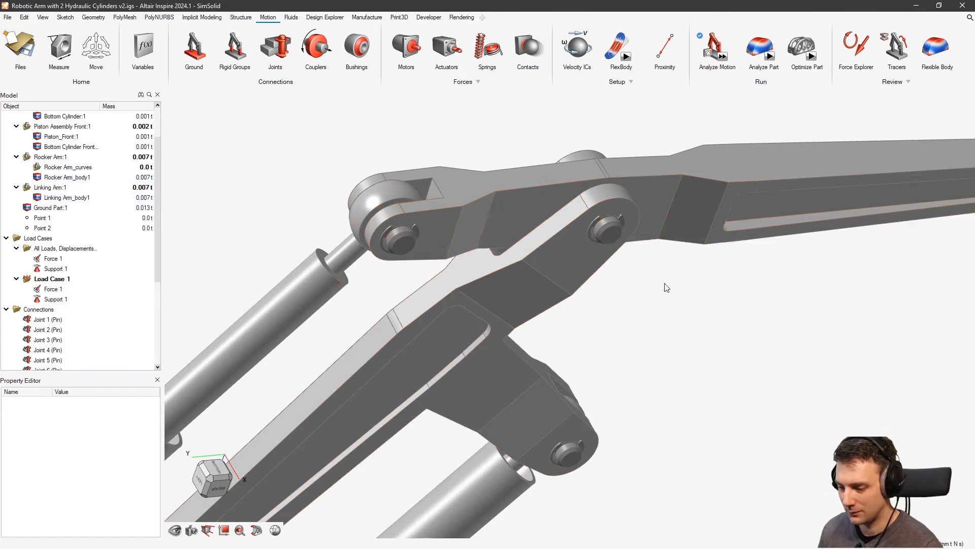
pyautogui.moveTo(659, 293); pyautogui.dragTo(666, 316, button='right')
# Open the motion results and plot the force at Joint 1
pyautogui.moveTo(665, 316); pyautogui.dragTo(650, 293, button='middle')
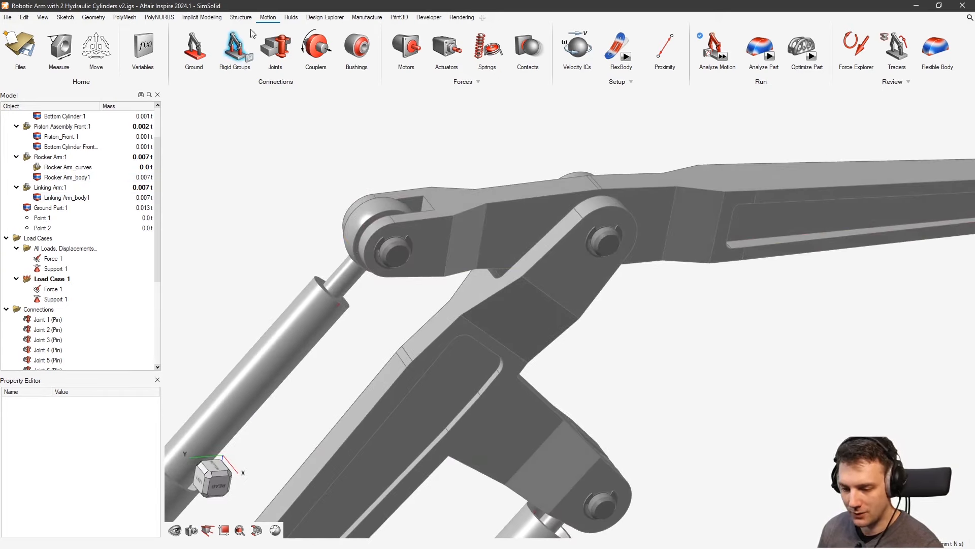
pyautogui.click(715, 44)
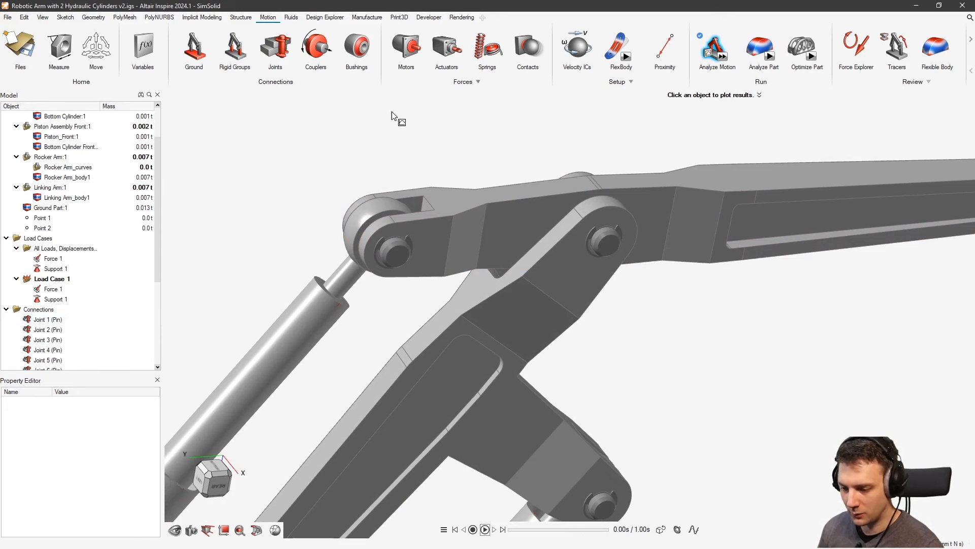
pyautogui.click(406, 254)
pyautogui.moveTo(320, 290)
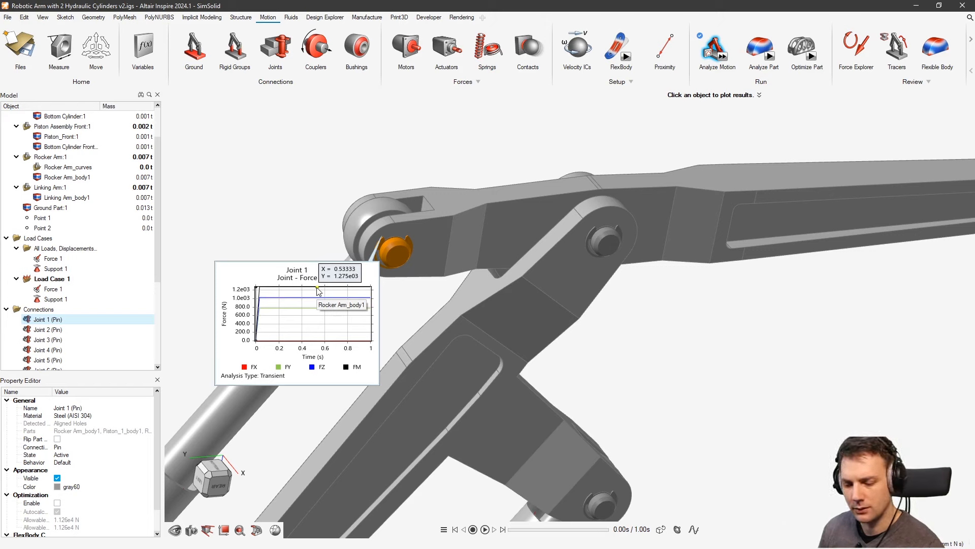
# Exit motion results and show the SimSolid Load Case 1 displacement contour (1.453 mm max)
pyautogui.rightClick(757, 316)
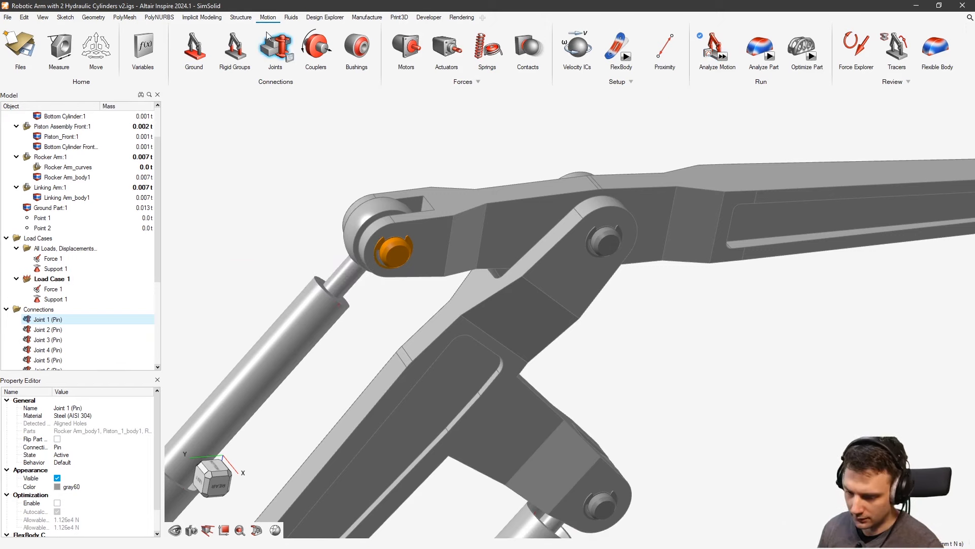
pyautogui.click(244, 18)
pyautogui.click(817, 48)
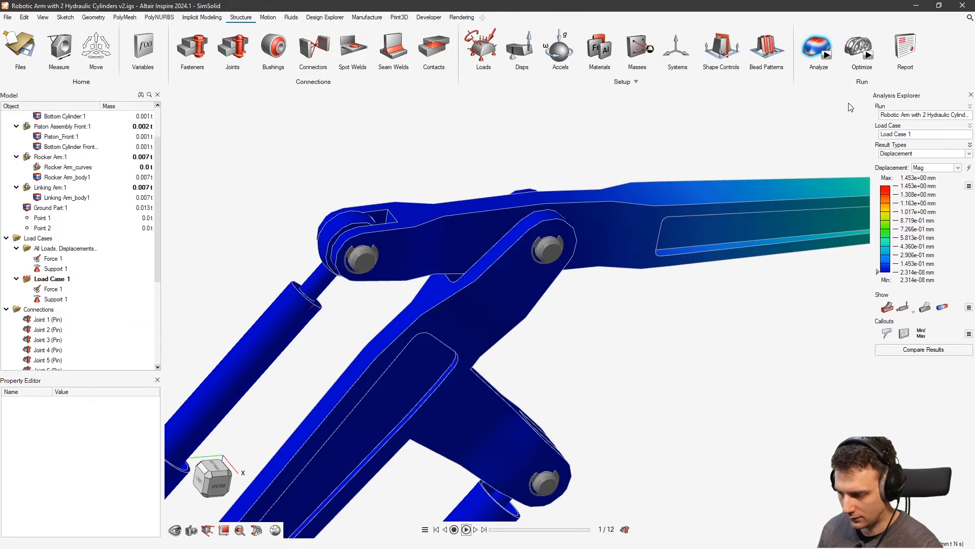
# List Piston_1_body1 reaction forces and compare its Connection 4 and Connection 5 arrows
pyautogui.click(801, 40)
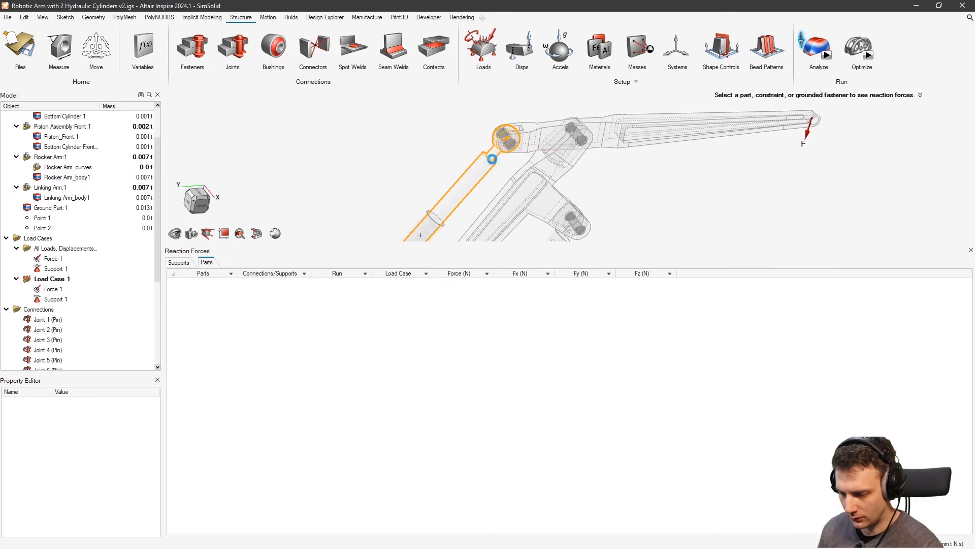
pyautogui.click(491, 159)
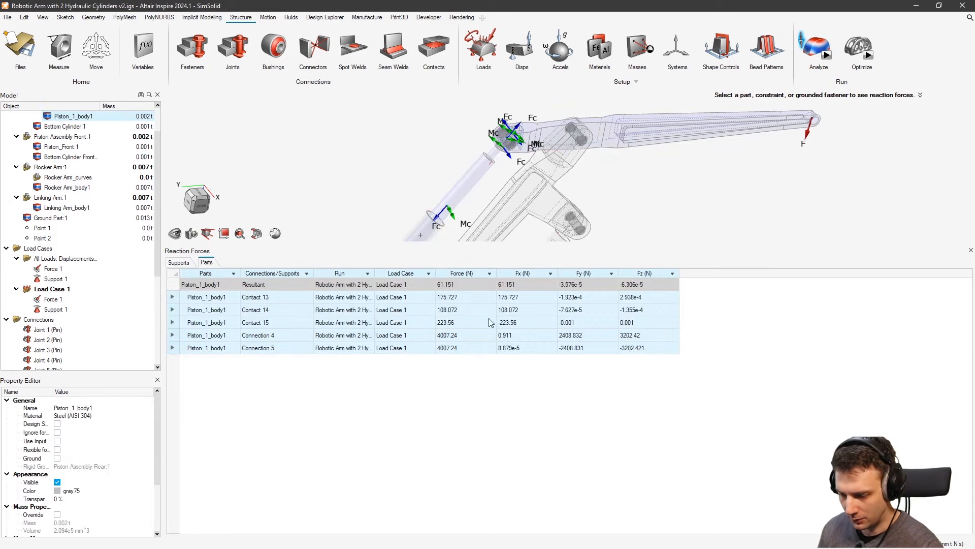
pyautogui.click(644, 335)
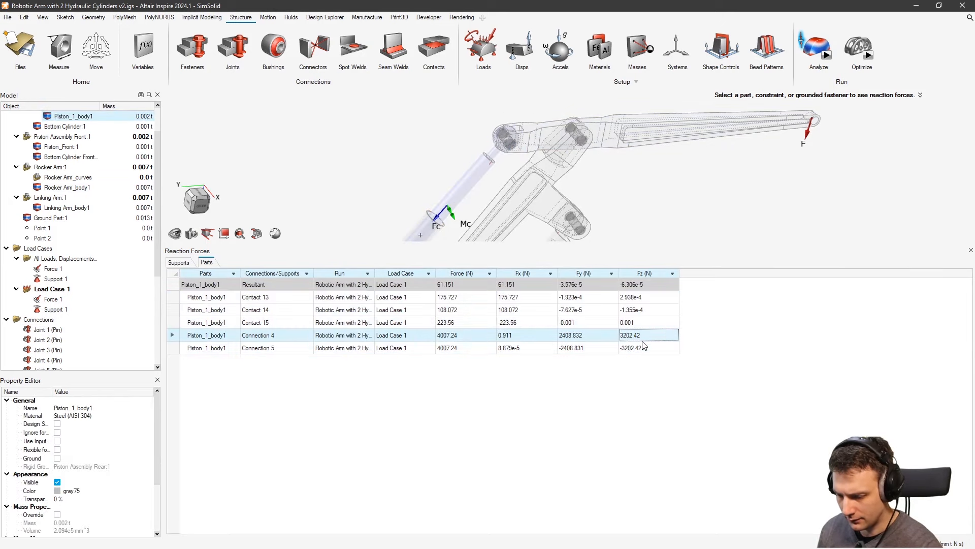
pyautogui.click(650, 349)
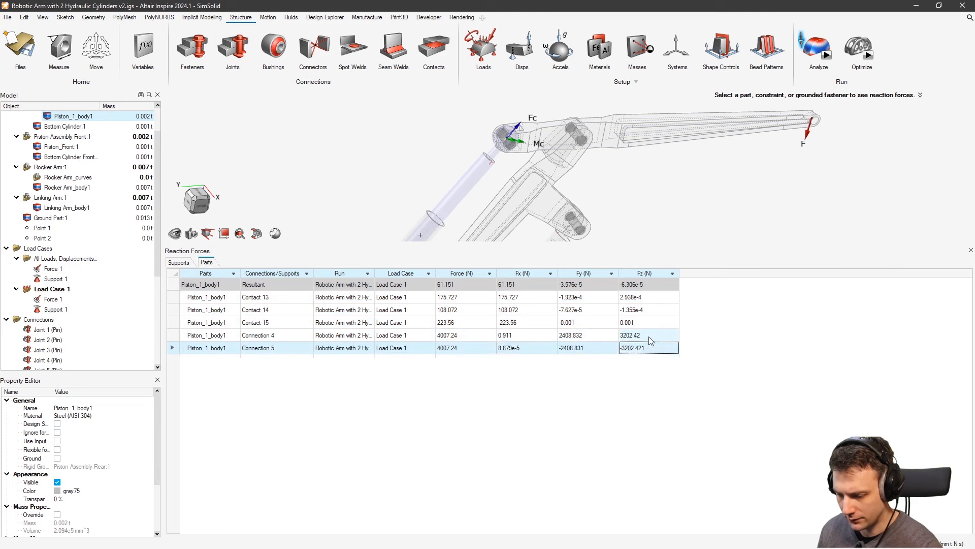
pyautogui.click(648, 334)
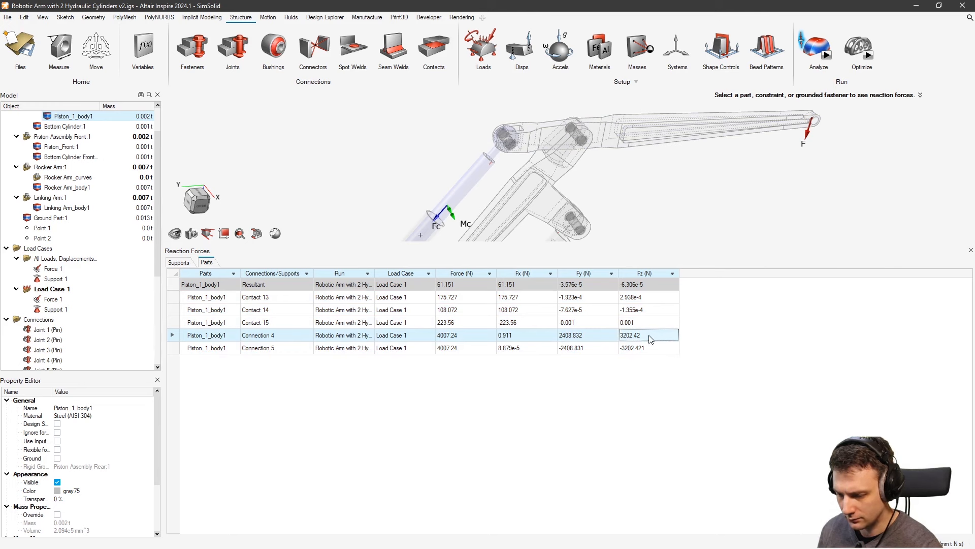
pyautogui.click(649, 349)
pyautogui.click(644, 336)
pyautogui.click(646, 345)
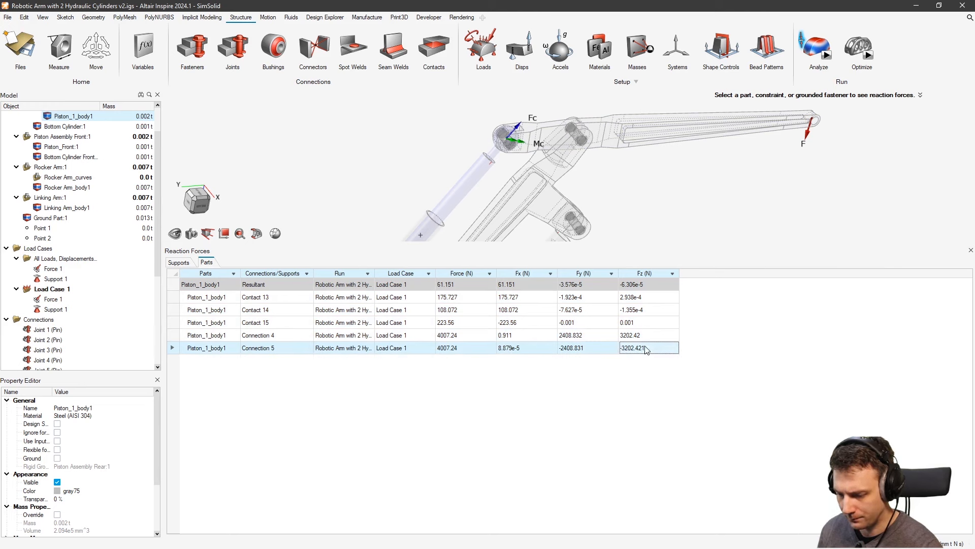
# Zoom out to the whole arm and switch the reaction listing to by-support
pyautogui.scroll(5, 508, 163)
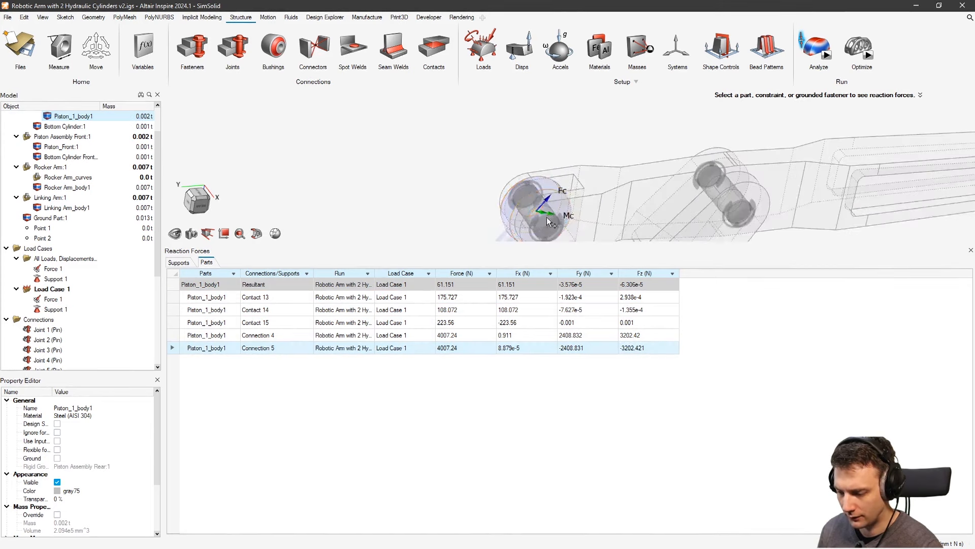
pyautogui.scroll(2, 534, 162)
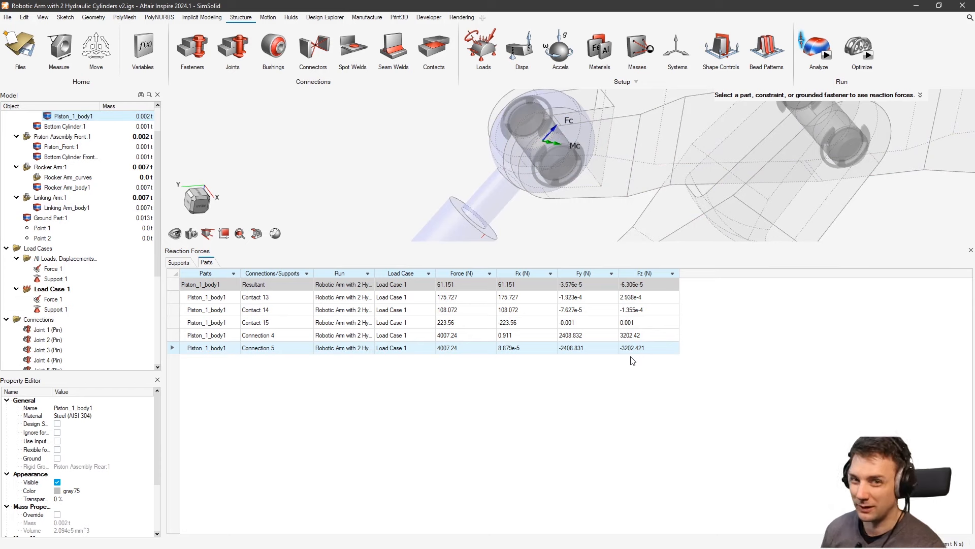
pyautogui.scroll(-5, 565, 192)
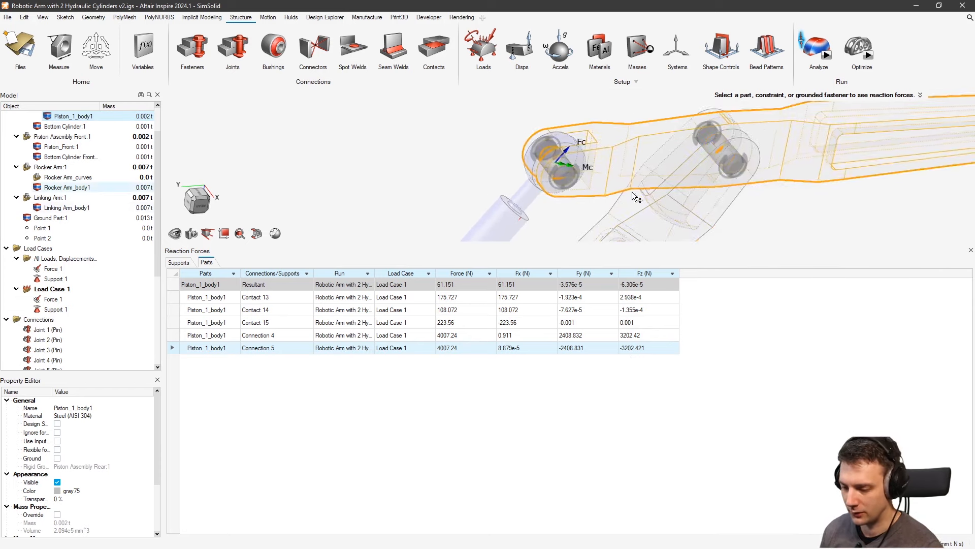
pyautogui.scroll(-1, 630, 160)
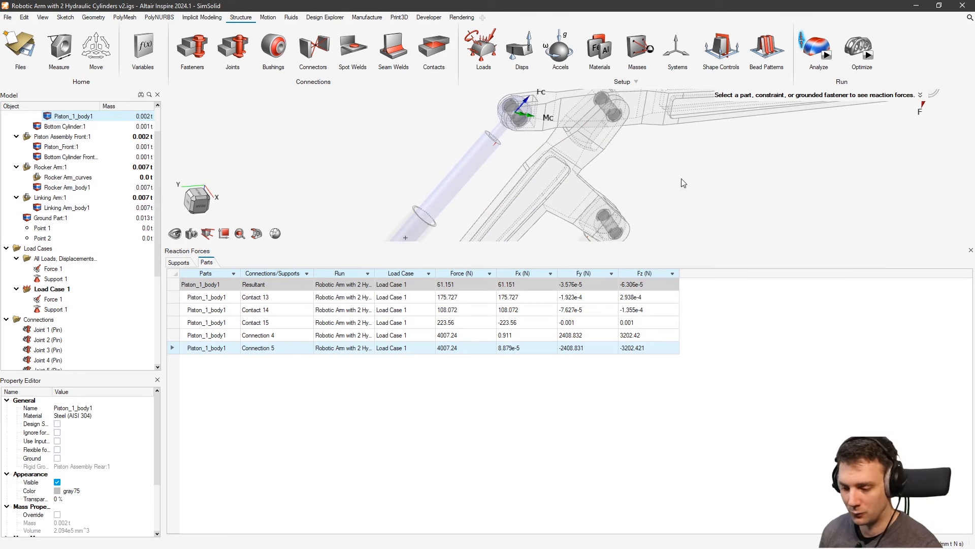
pyautogui.moveTo(682, 179); pyautogui.dragTo(666, 200, button='right')
pyautogui.scroll(-3, 653, 181)
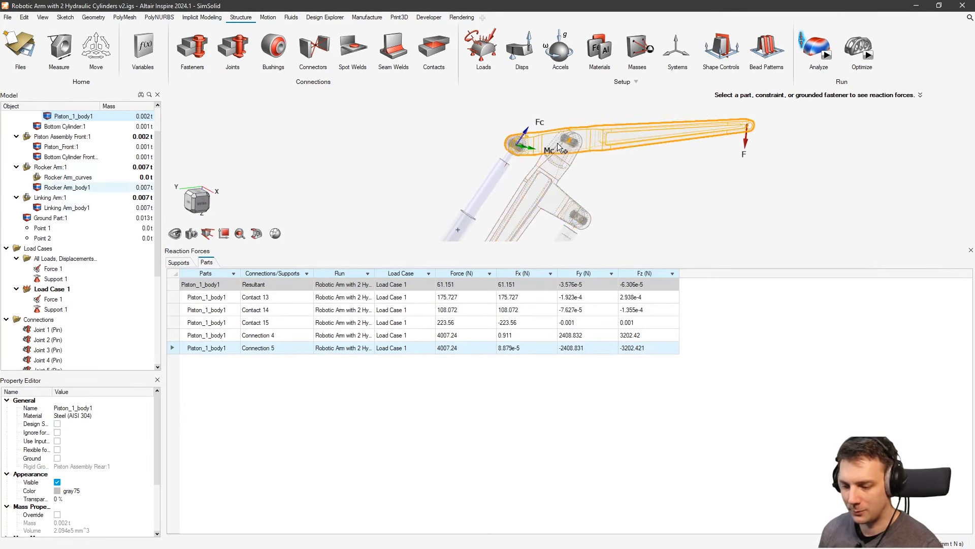
pyautogui.click(176, 266)
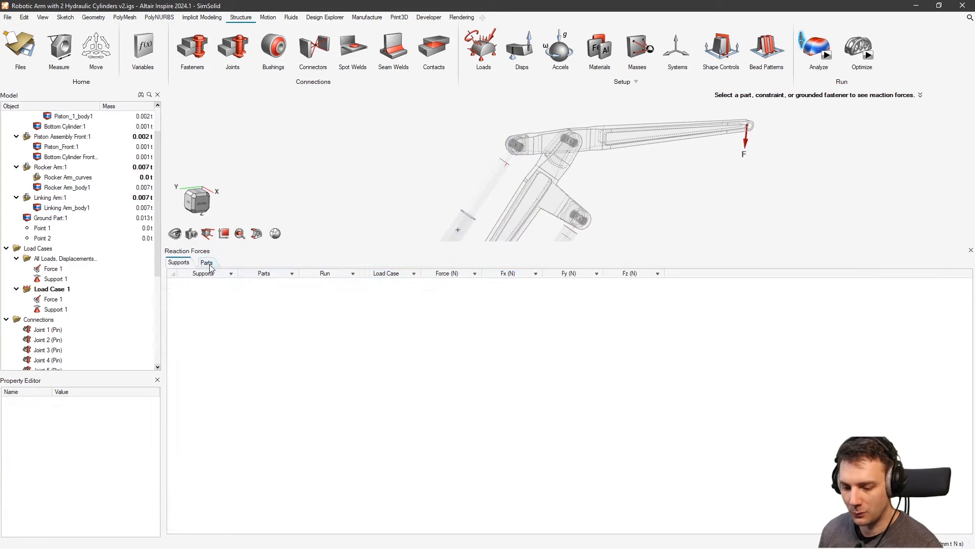
# Back on the by-part listing, add Linking Arm_body1 reactions below the piston rows and inspect its pin joint
pyautogui.click(206, 262)
pyautogui.moveTo(561, 187)
pyautogui.mouseDown(button='middle')
pyautogui.moveTo(591, 157)
pyautogui.moveTo(560, 187)
pyautogui.mouseUp(button='middle')
pyautogui.moveTo(561, 188); pyautogui.dragTo(563, 133, button='right')
pyautogui.click(556, 136)
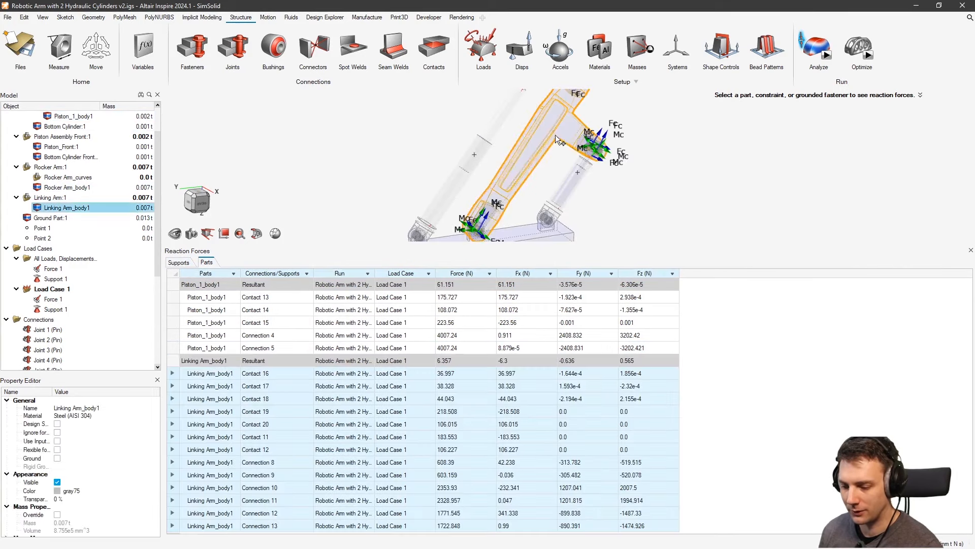
pyautogui.scroll(5, 589, 142)
pyautogui.scroll(-4, 592, 147)
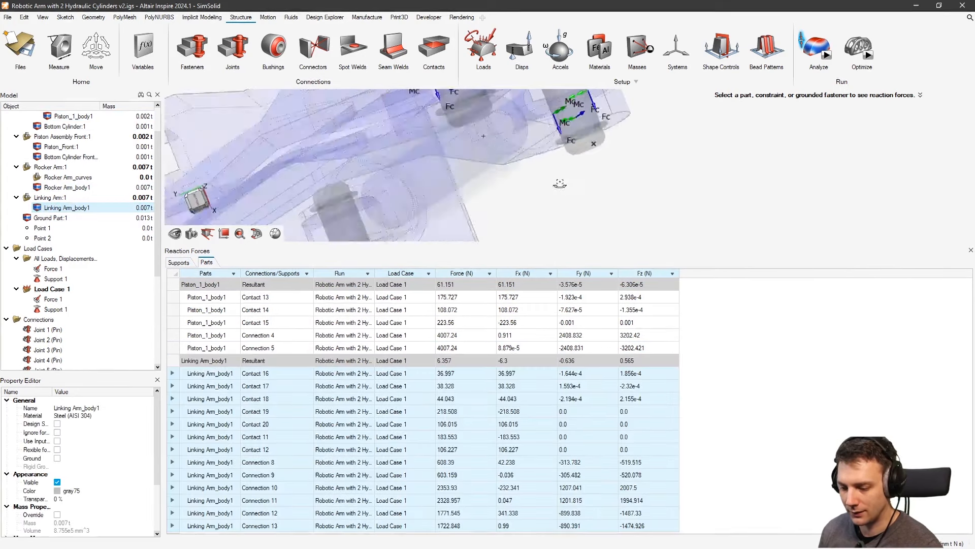
pyautogui.moveTo(587, 147); pyautogui.dragTo(584, 136, button='right')
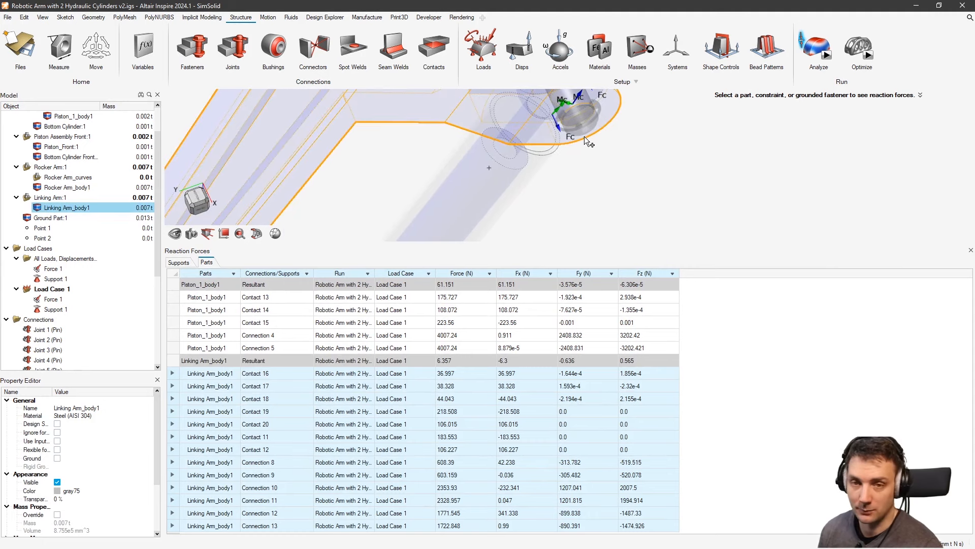
pyautogui.moveTo(584, 136); pyautogui.dragTo(603, 154, button='right')
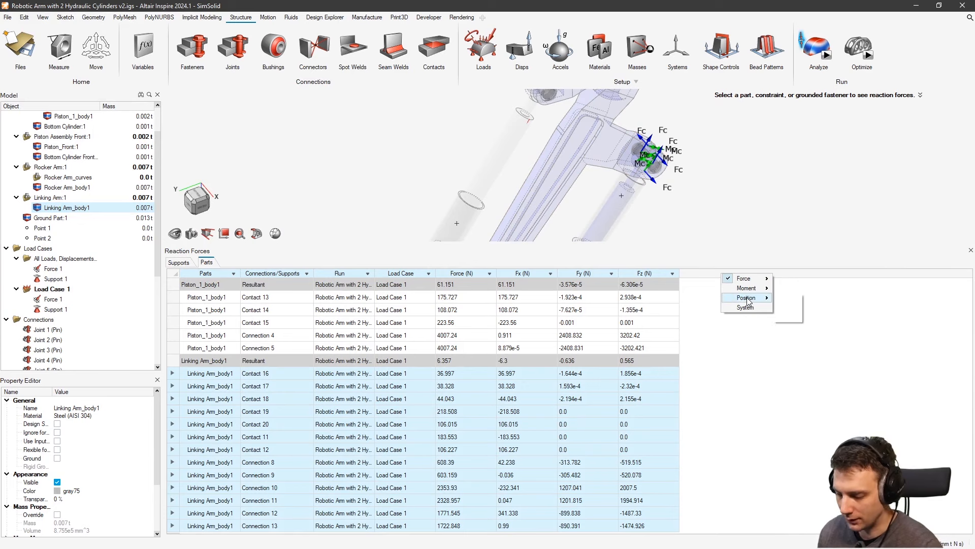
pyautogui.click(869, 303)
pyautogui.scroll(-8, 686, 188)
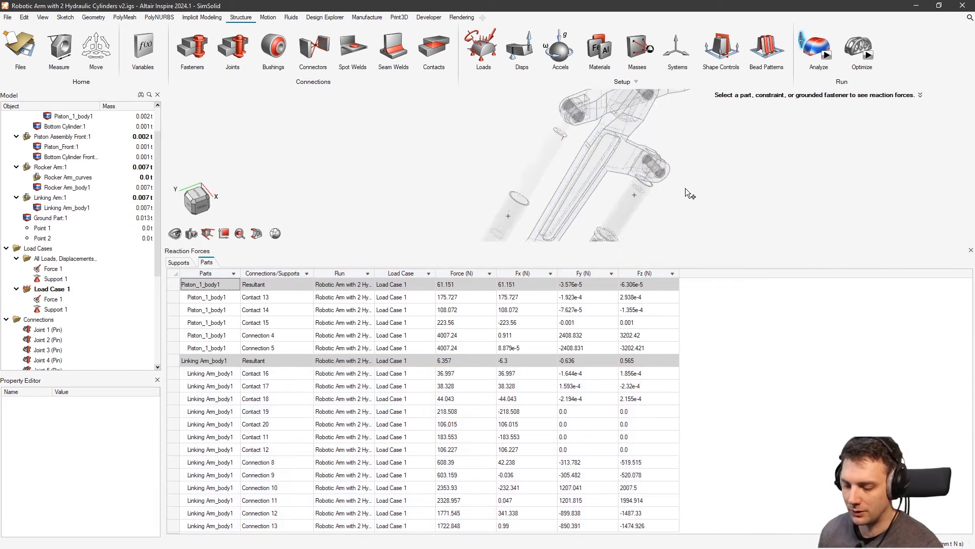
pyautogui.moveTo(704, 184); pyautogui.dragTo(620, 192, button='right')
pyautogui.moveTo(620, 192); pyautogui.dragTo(629, 153, button='middle')
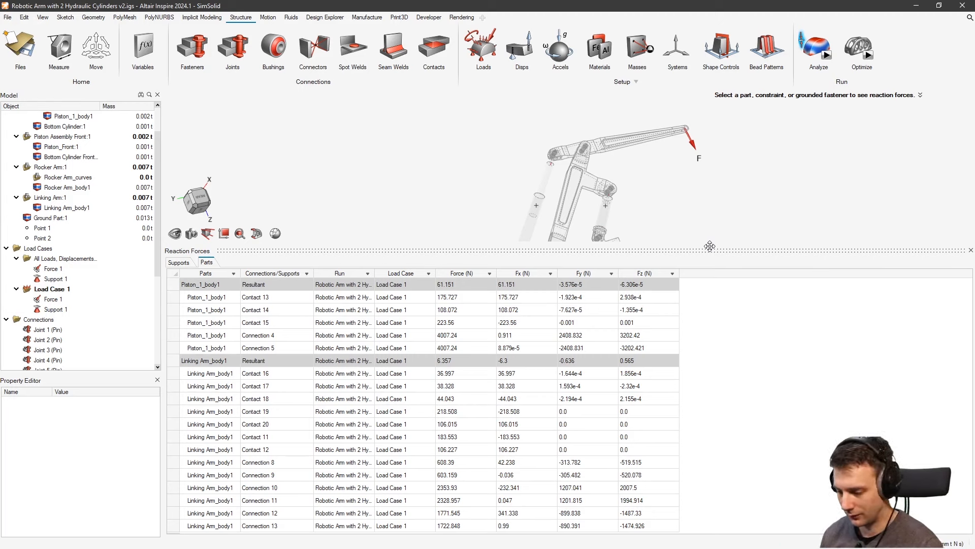
pyautogui.moveTo(628, 161); pyautogui.dragTo(598, 199, button='right')
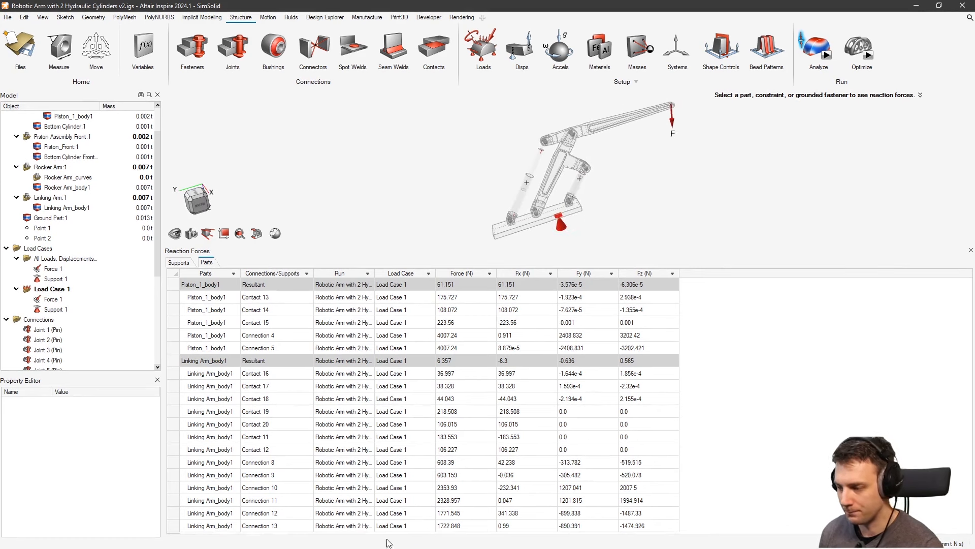
pyautogui.click(562, 150)
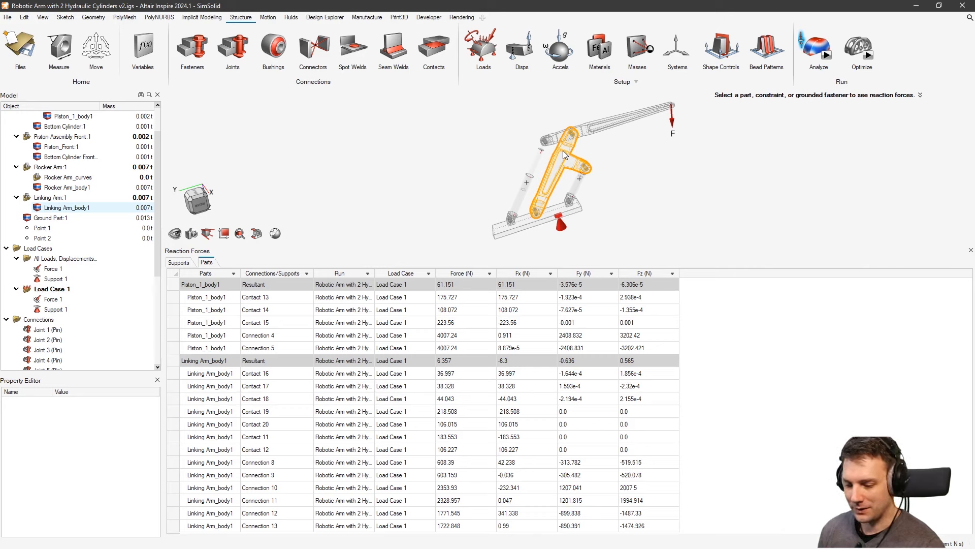
pyautogui.moveTo(562, 151); pyautogui.dragTo(585, 180, button='middle')
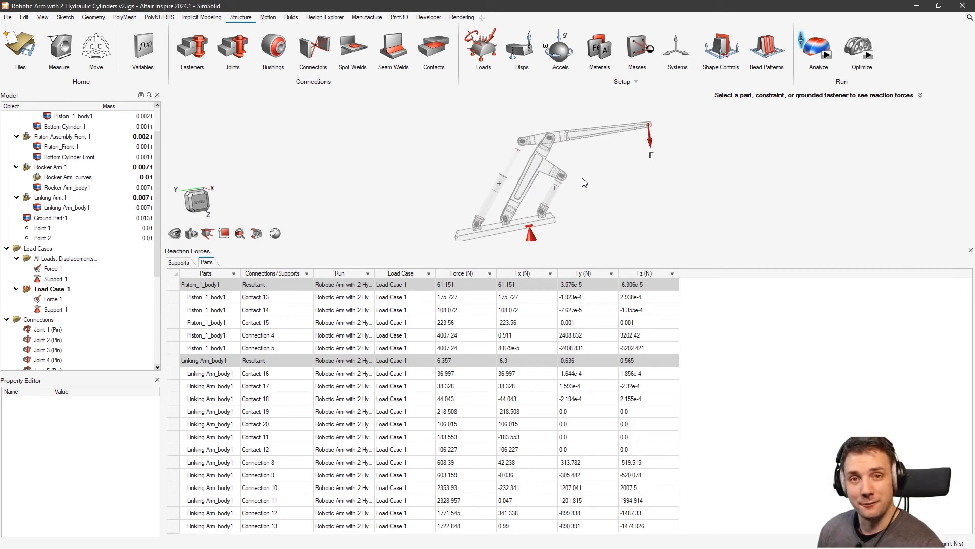